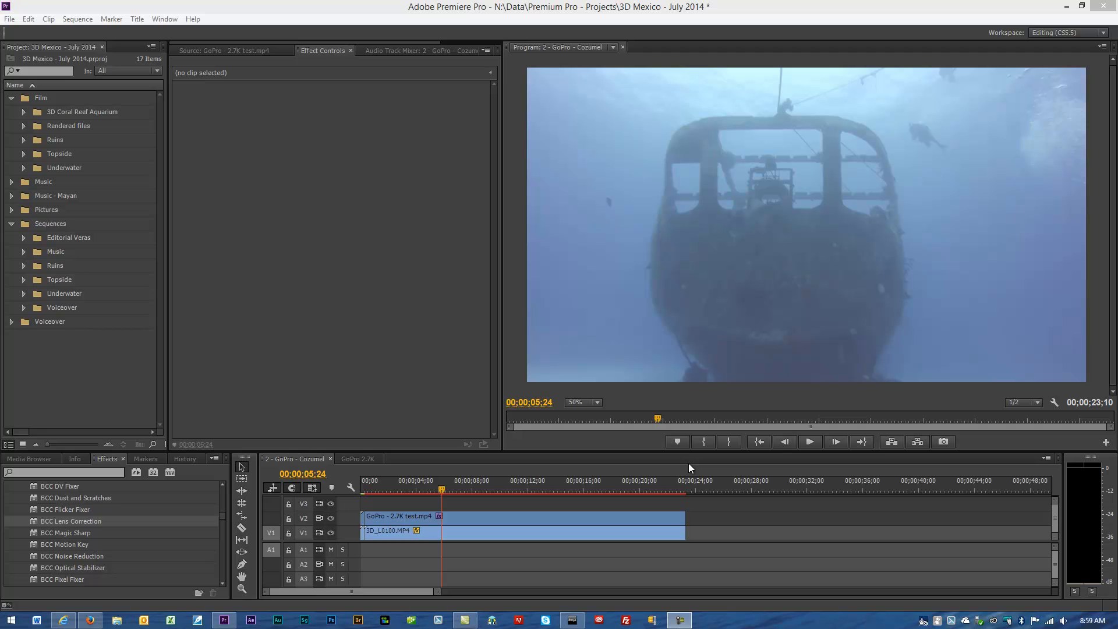
Set the Program monitor's playback resolution to Full.
click(1039, 404)
click(1032, 418)
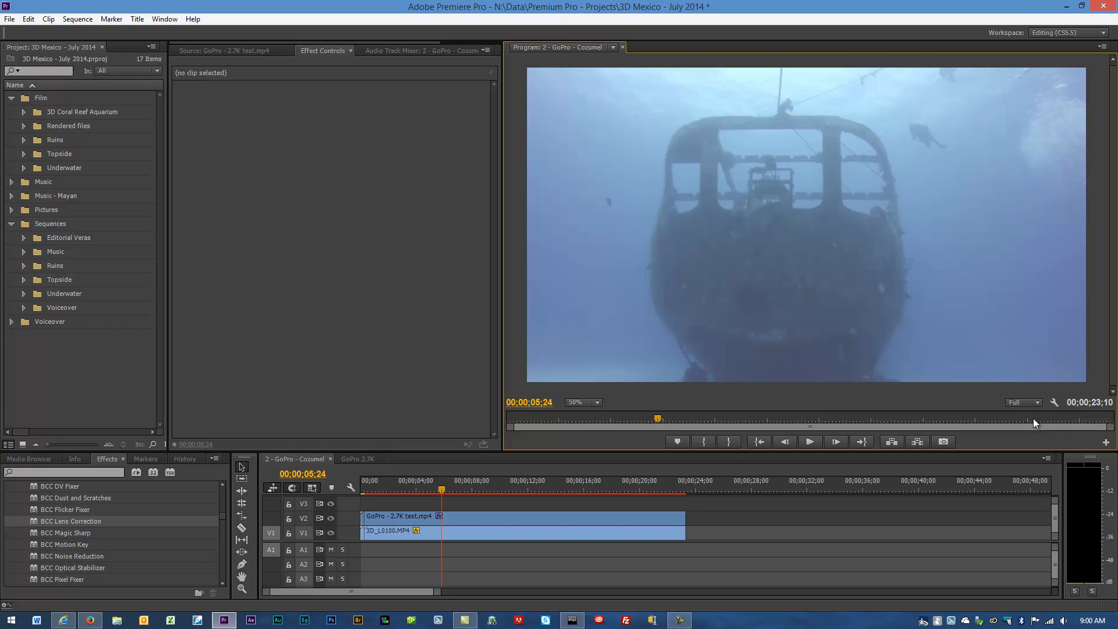
Switch to Internet Explorer and look through the 3D Action Video site's Video On Demand page.
click(74, 621)
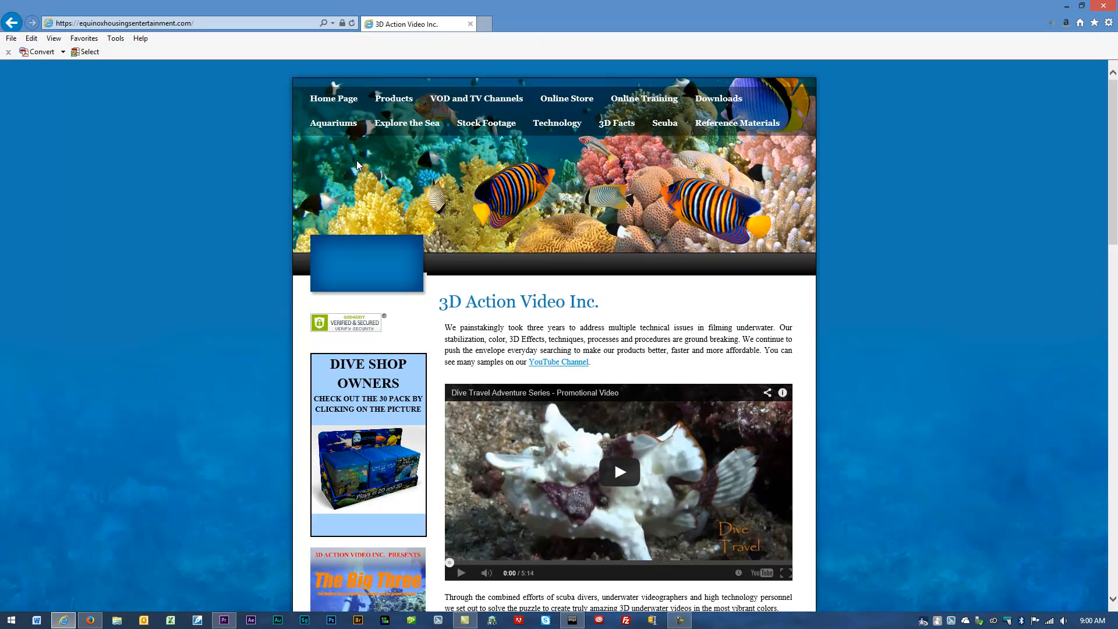
mouse_move(407, 107)
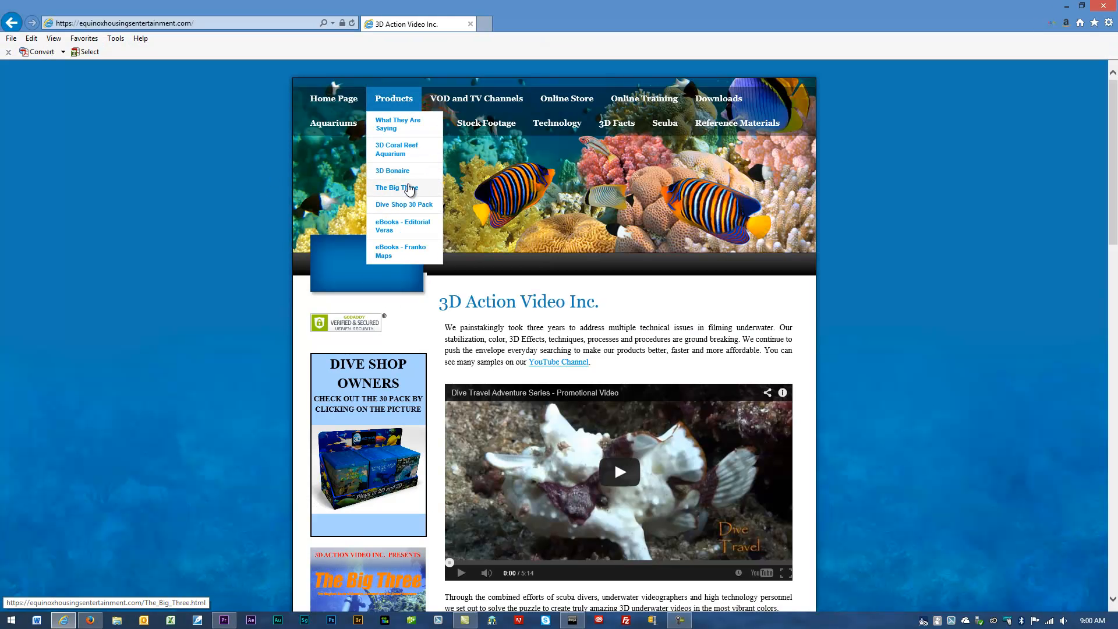
mouse_move(489, 104)
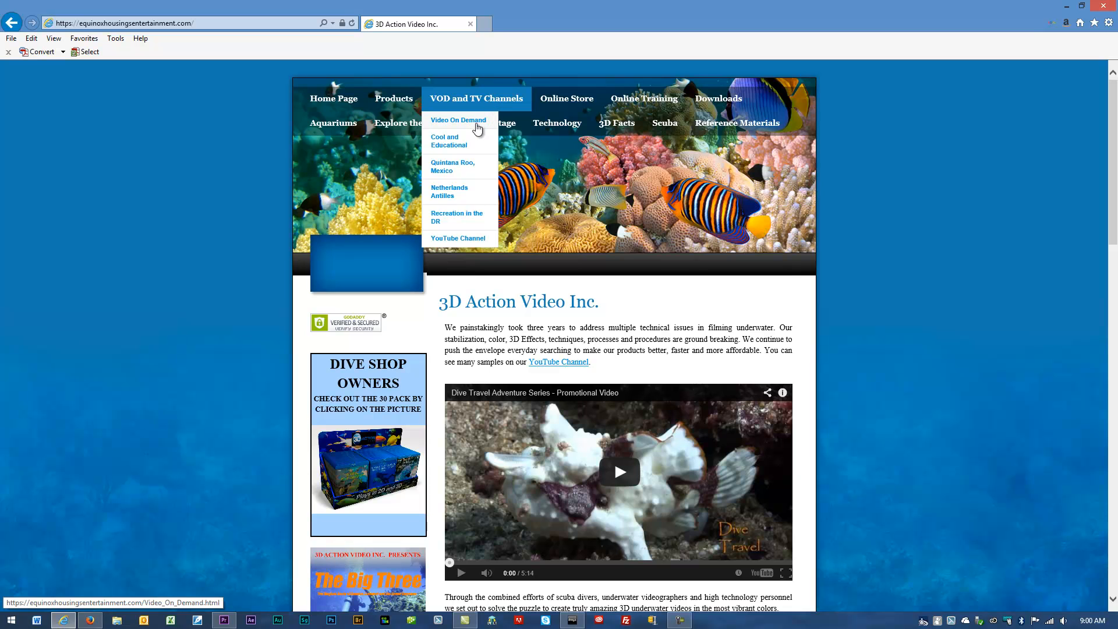
click(465, 120)
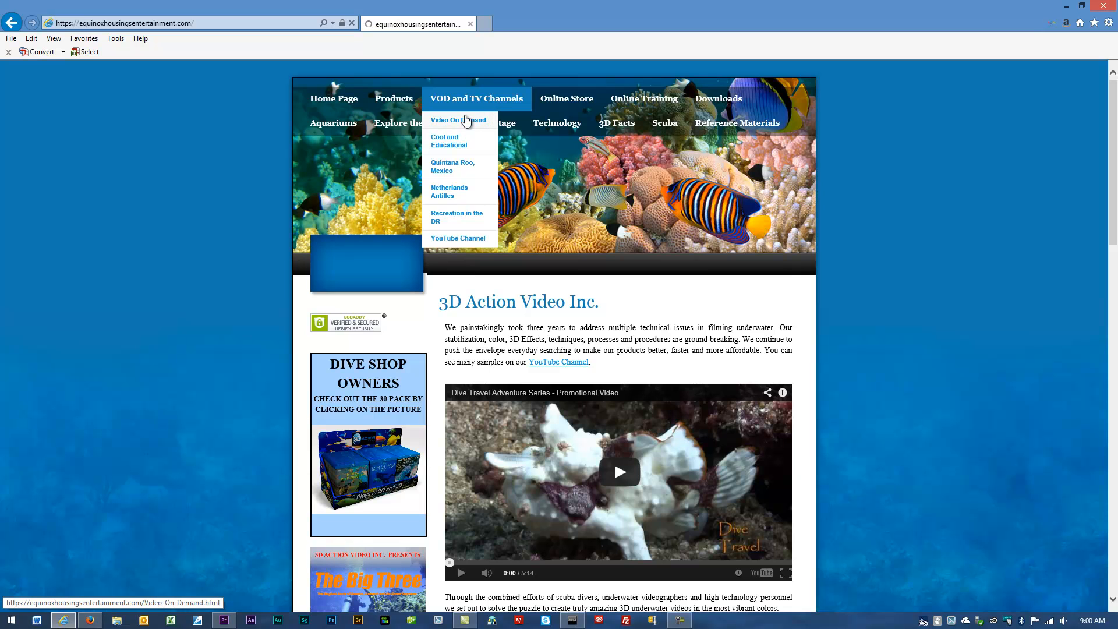
scroll(466, 120, down, 7)
scroll(466, 119, down, 15)
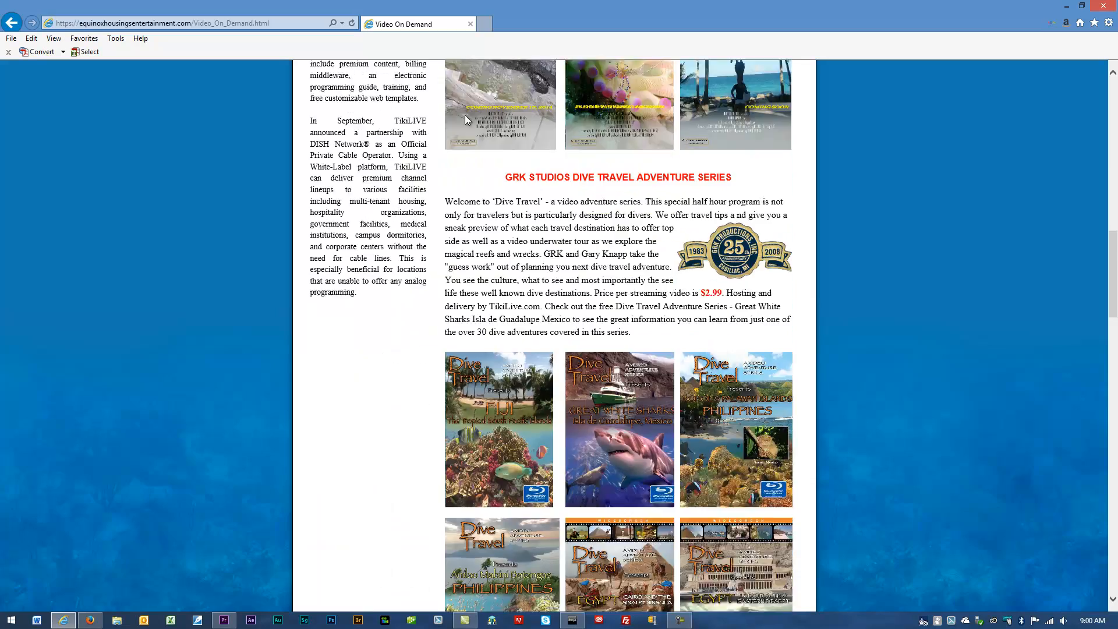
scroll(466, 120, up, 10)
scroll(464, 114, up, 10)
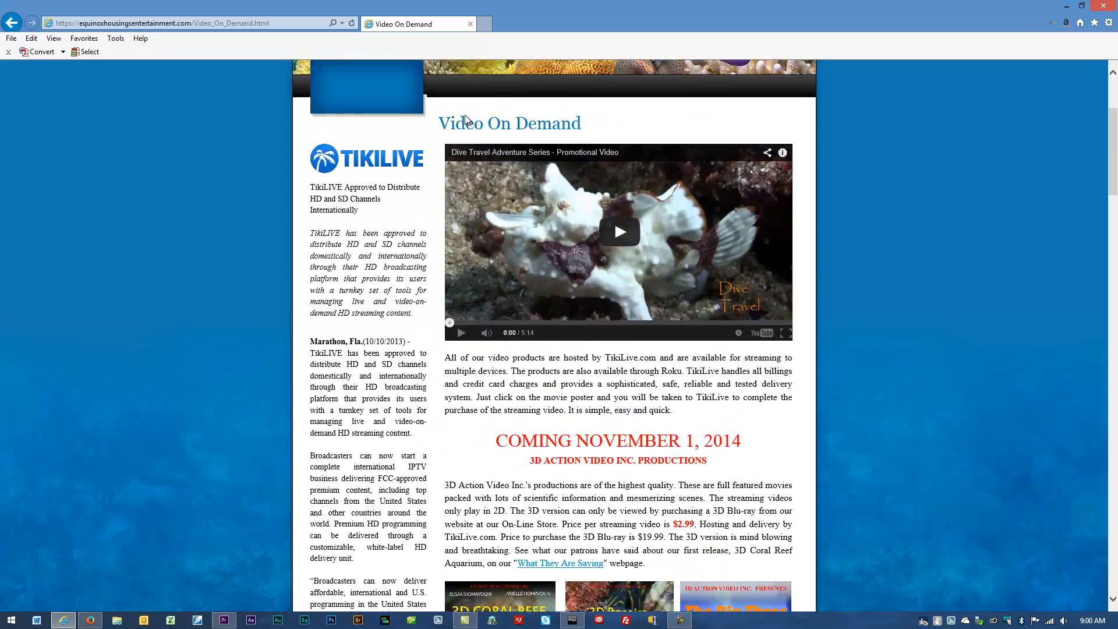
Open the GoPro Filming Guide page of the site's online training section and read its course introduction.
mouse_move(481, 96)
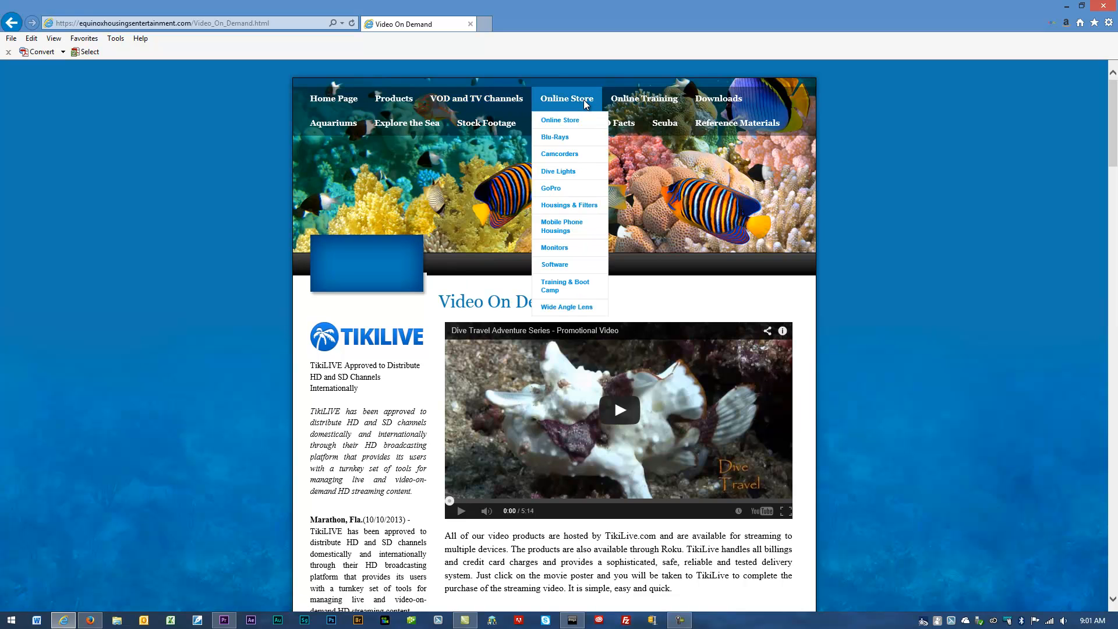
mouse_move(654, 104)
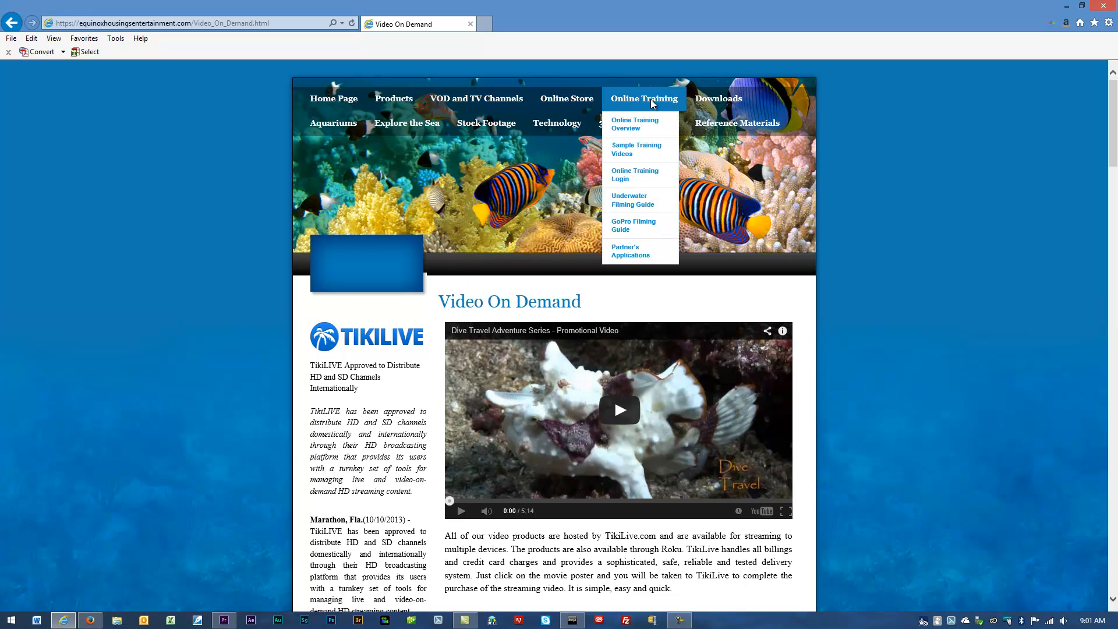
click(628, 229)
scroll(628, 227, down, 3)
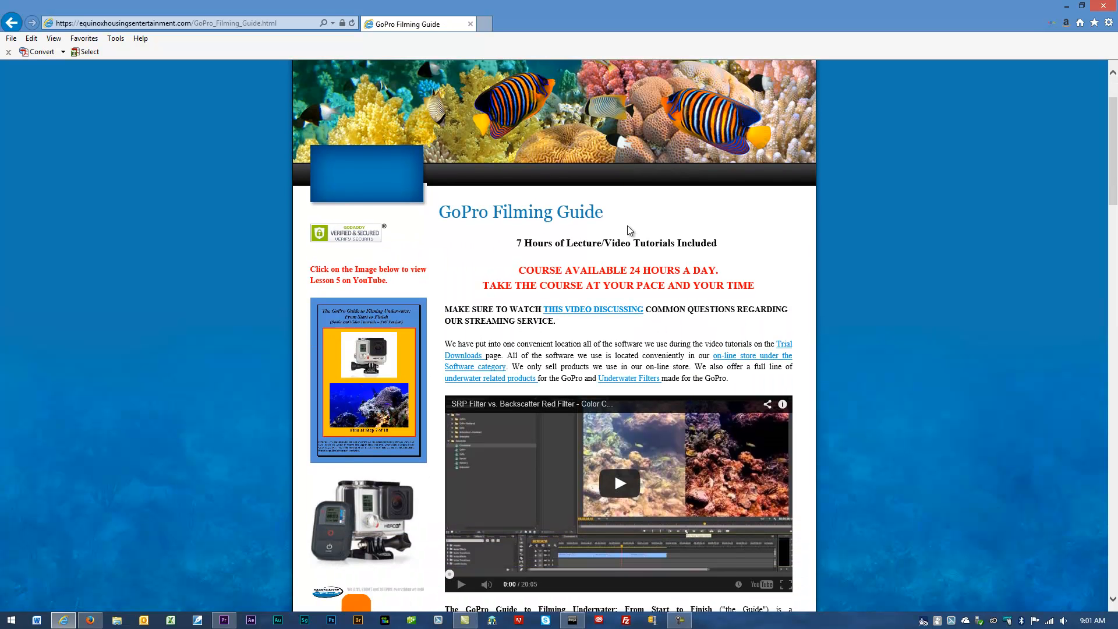
scroll(628, 226, down, 1)
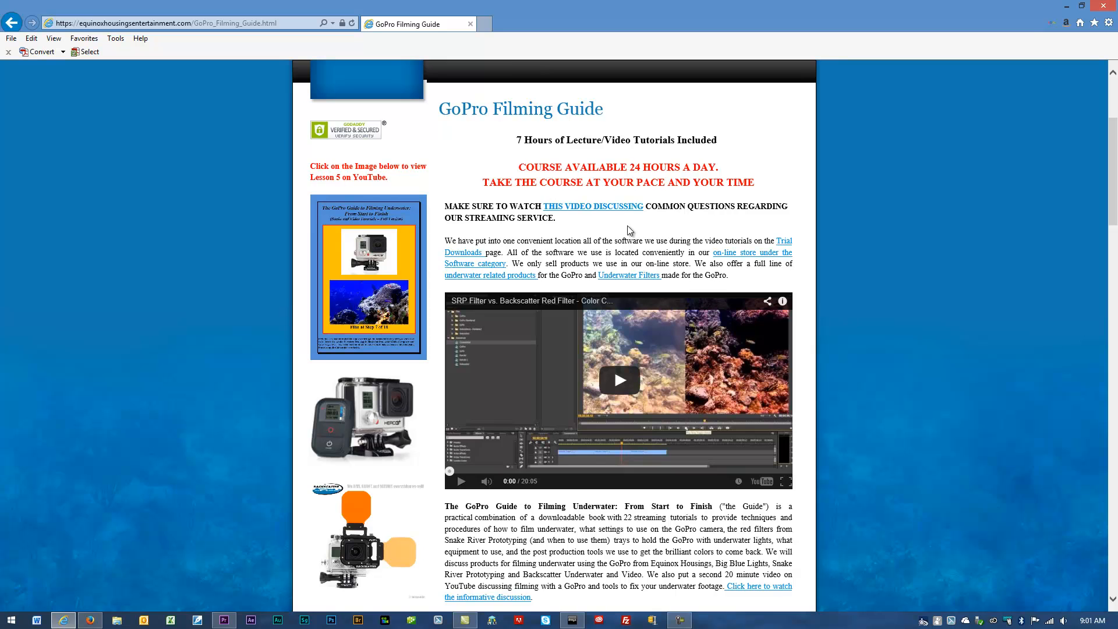
scroll(627, 228, up, 3)
Visit the site's Aquarium 3D Theaters page and The Hunters page of Explore the Sea.
mouse_move(571, 102)
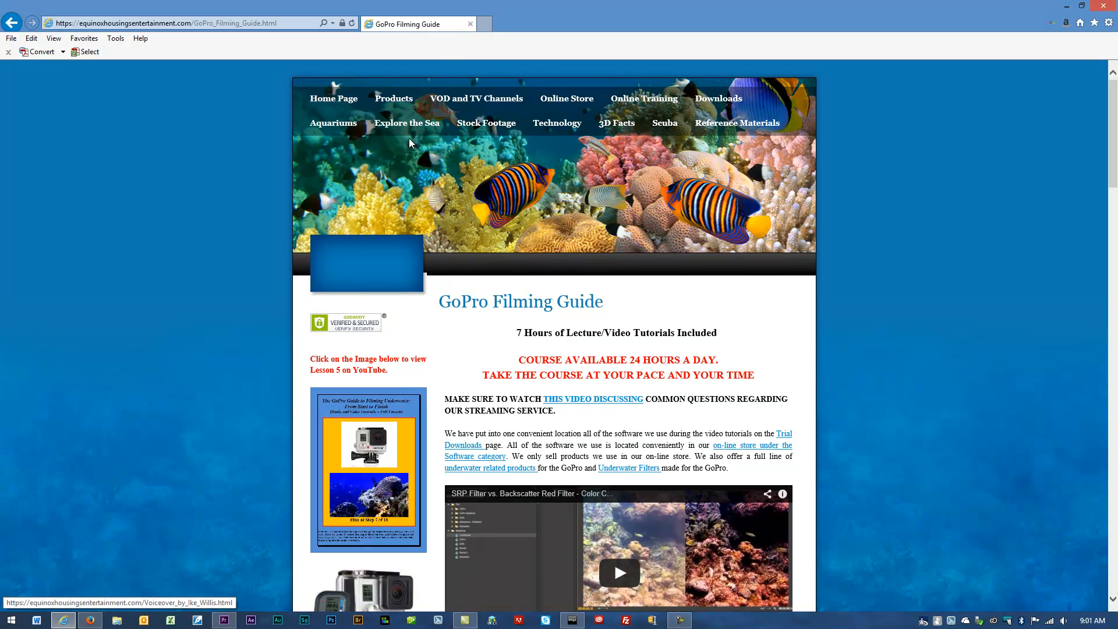
click(334, 143)
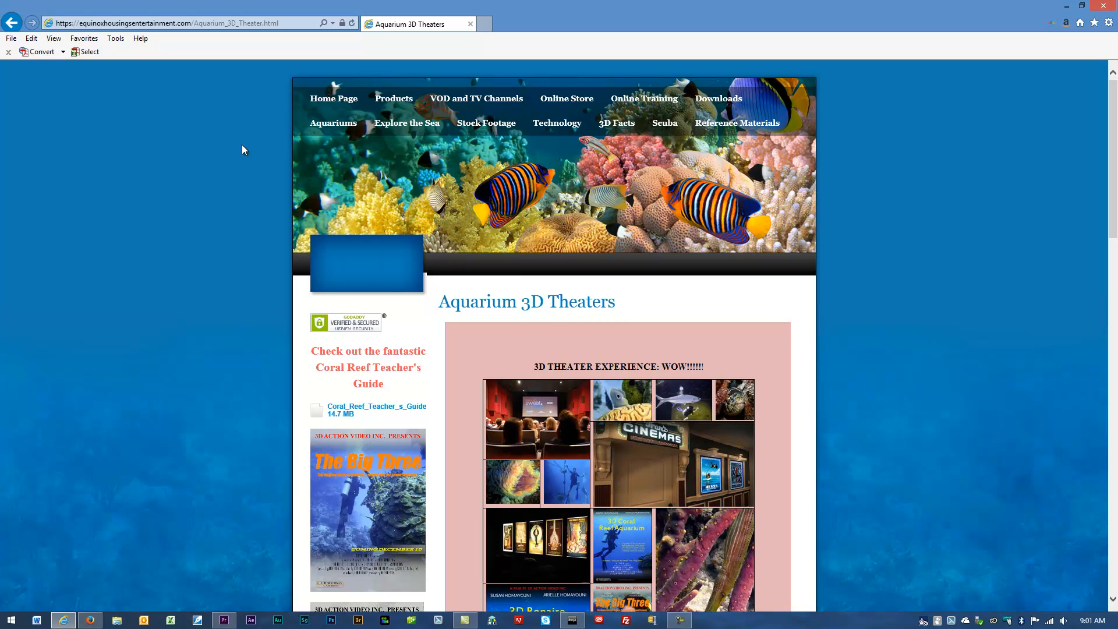
mouse_move(402, 123)
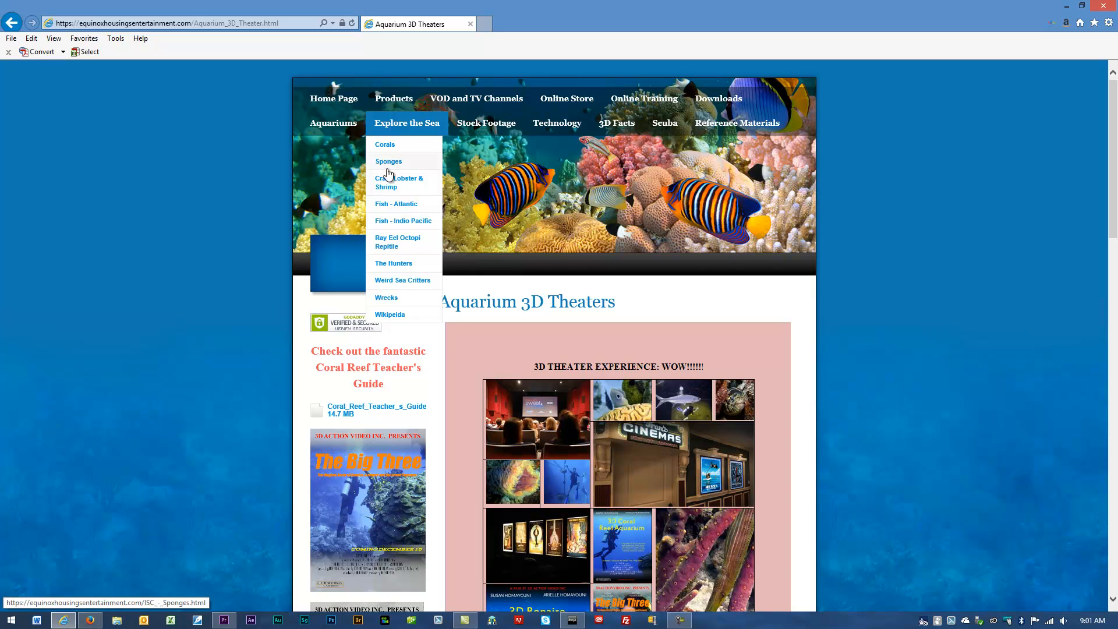
click(393, 264)
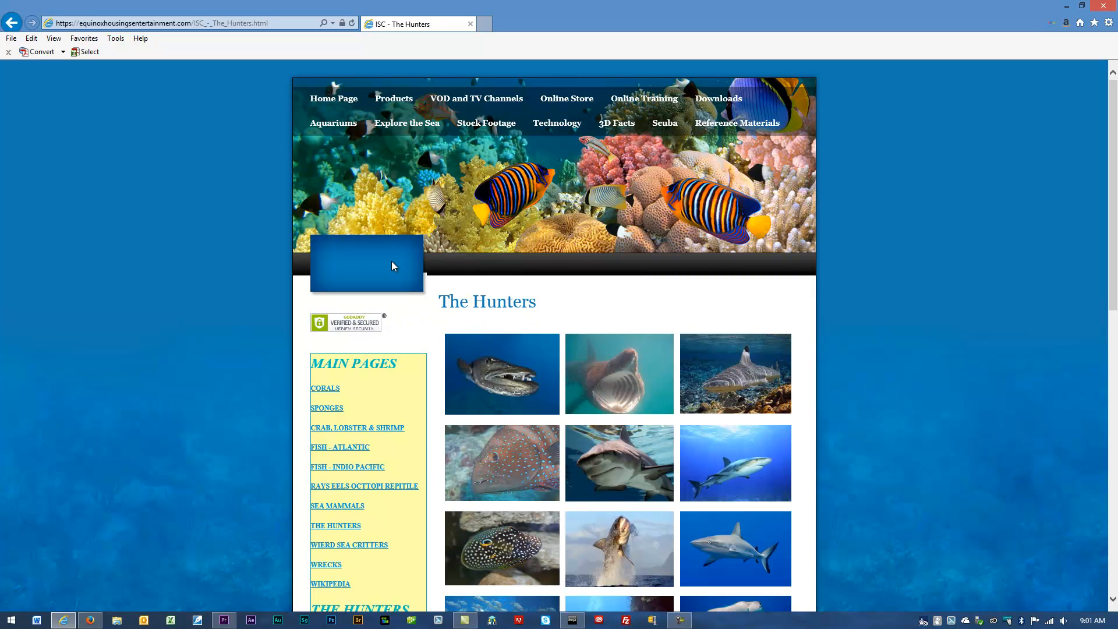
Open the Great White Shark page from the hunters gallery and review its text, photos and related video offer.
scroll(391, 266, down, 3)
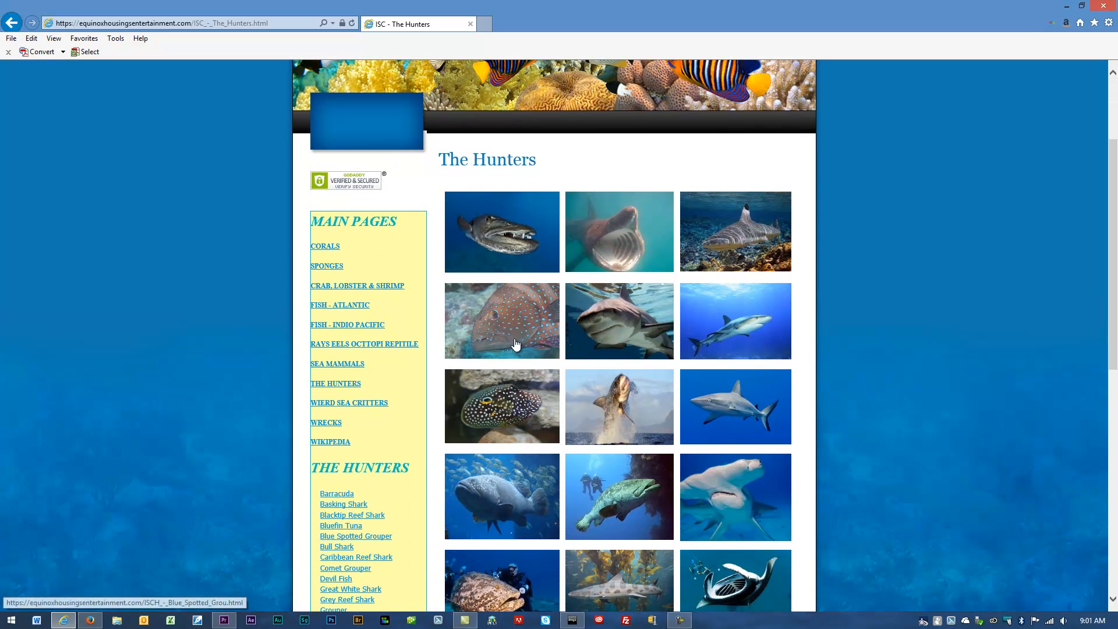
click(609, 415)
scroll(610, 414, down, 5)
scroll(609, 415, down, 7)
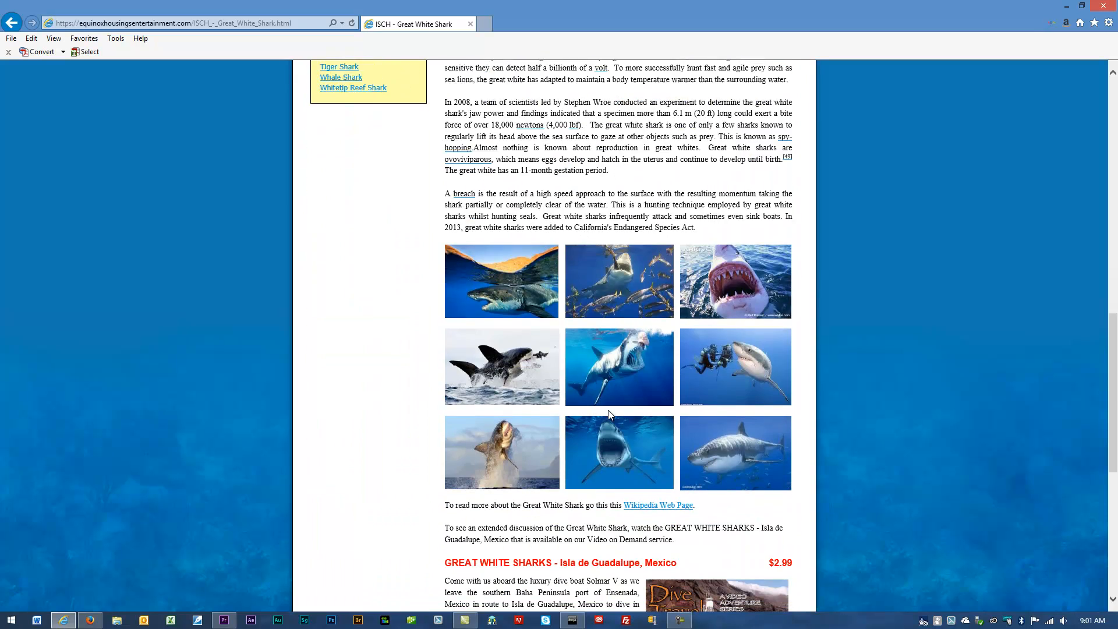
scroll(609, 415, down, 5)
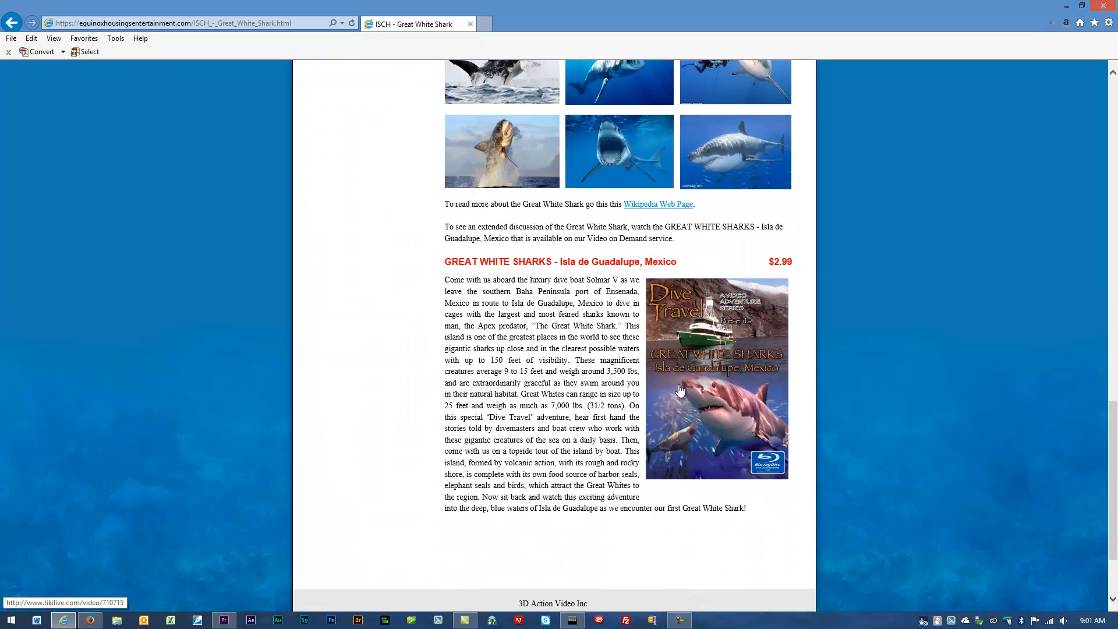
scroll(679, 390, up, 17)
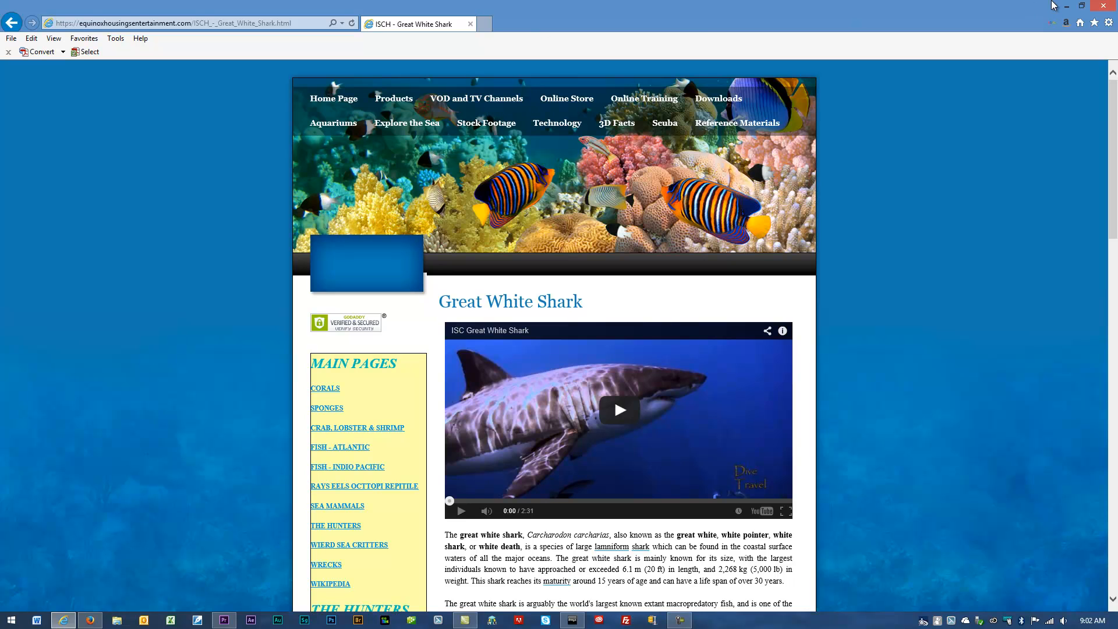
Return to Premiere Pro and toggle the V2 track output off and on to compare the two stacked clips.
click(1069, 6)
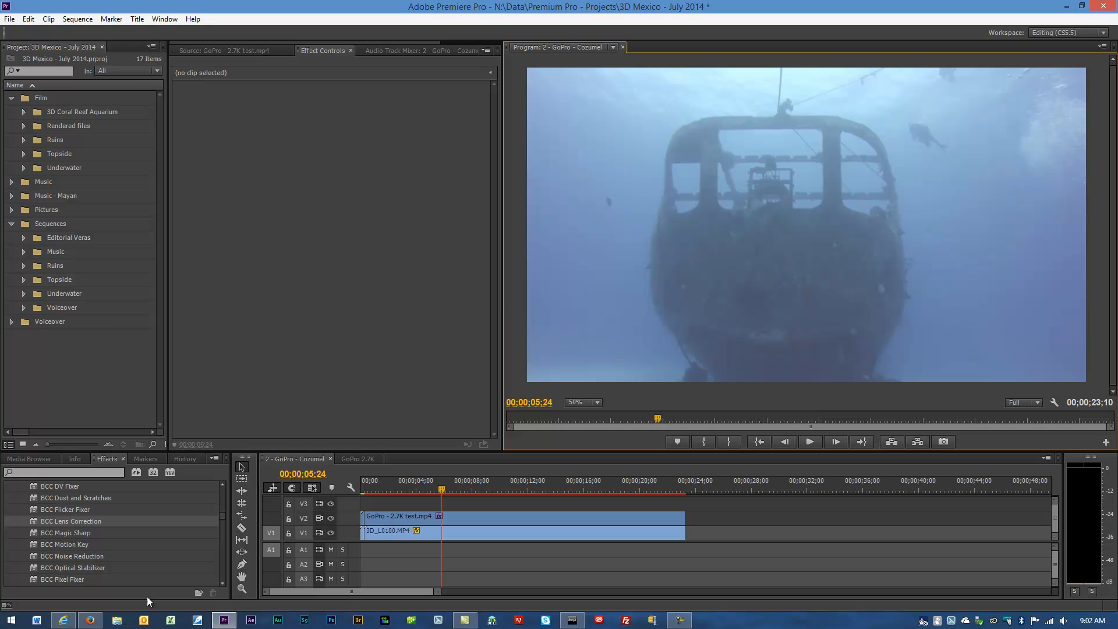
click(332, 519)
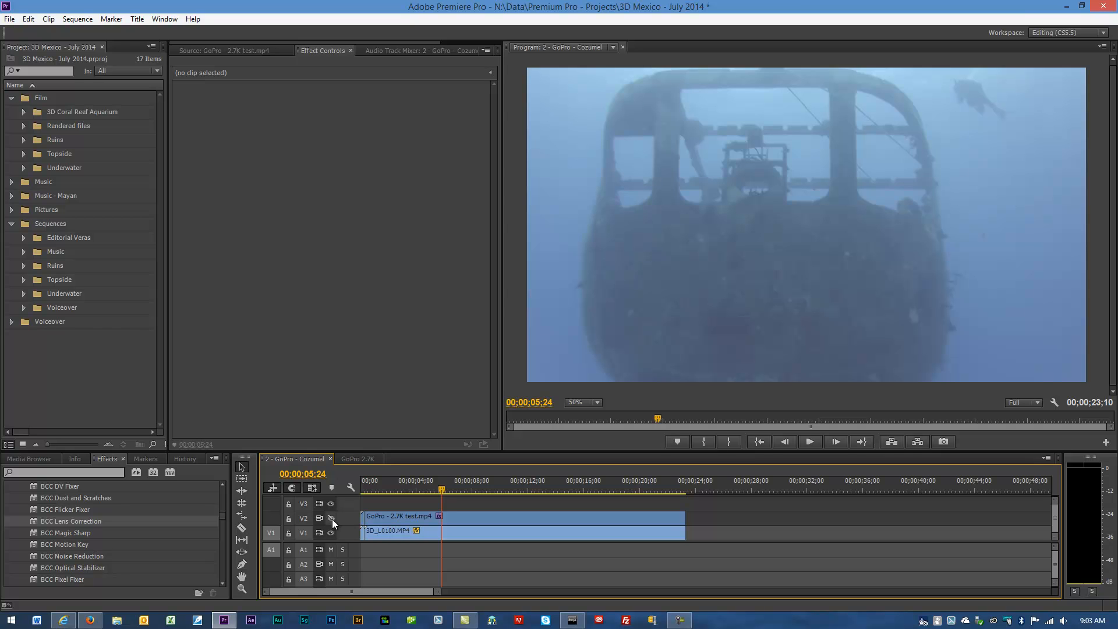
click(331, 518)
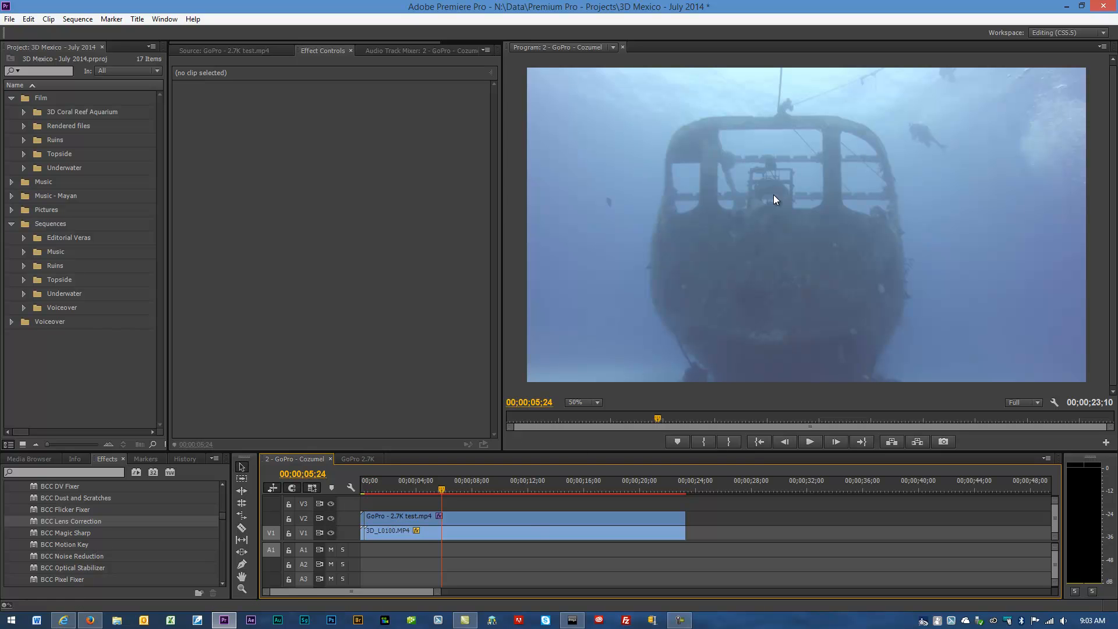
Check the file properties of the GoPro - 2.7K test.mp4 clip on V2, including image size and frame rate.
right_click(527, 521)
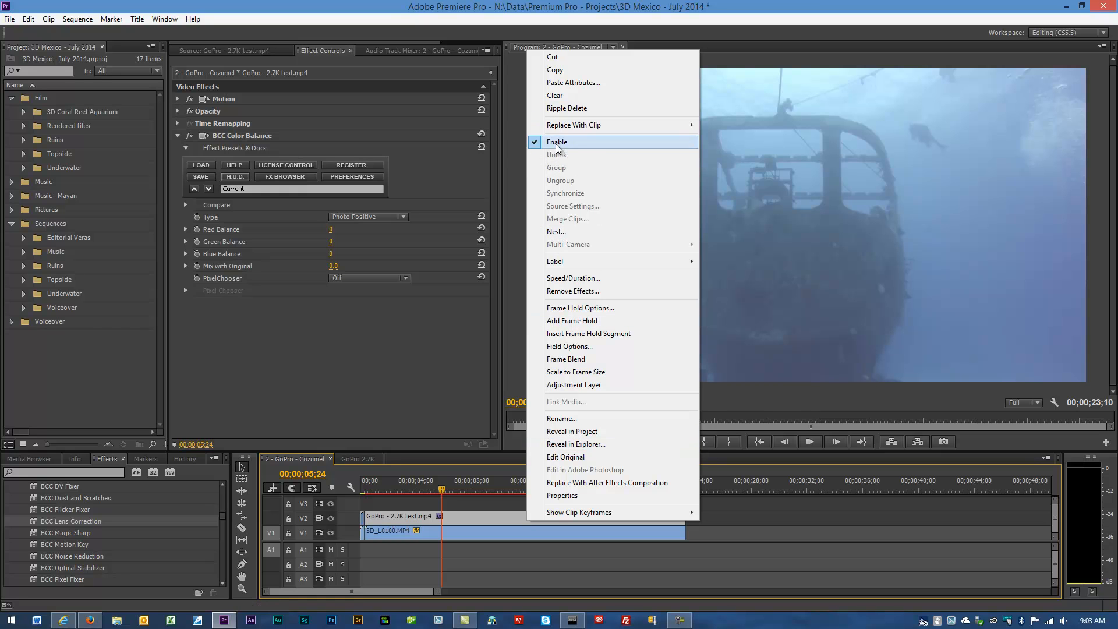
click(557, 496)
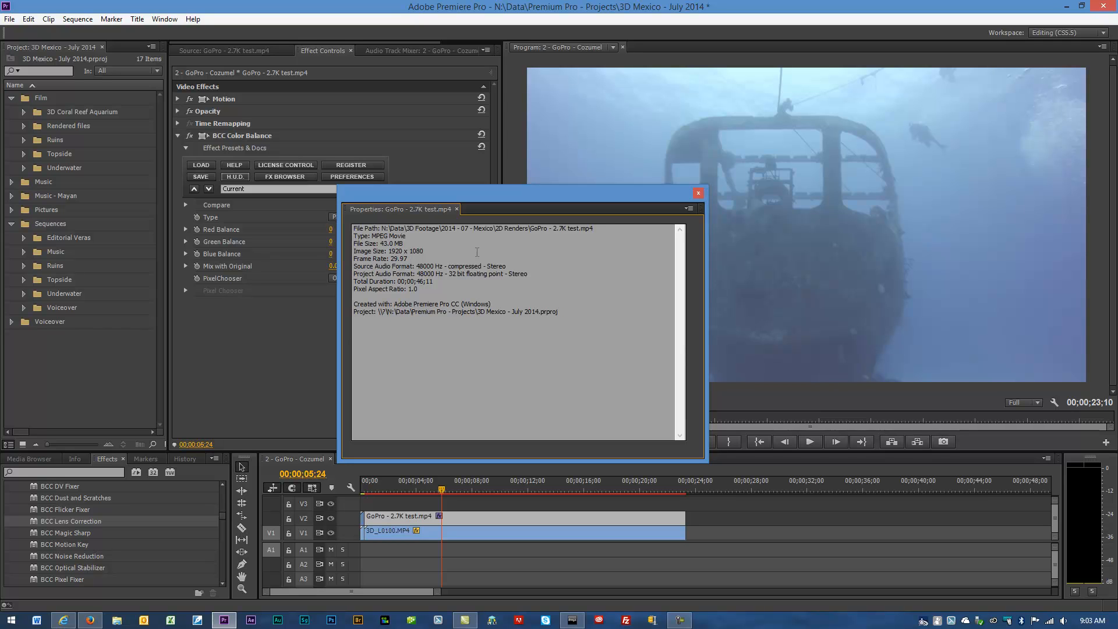
click(698, 193)
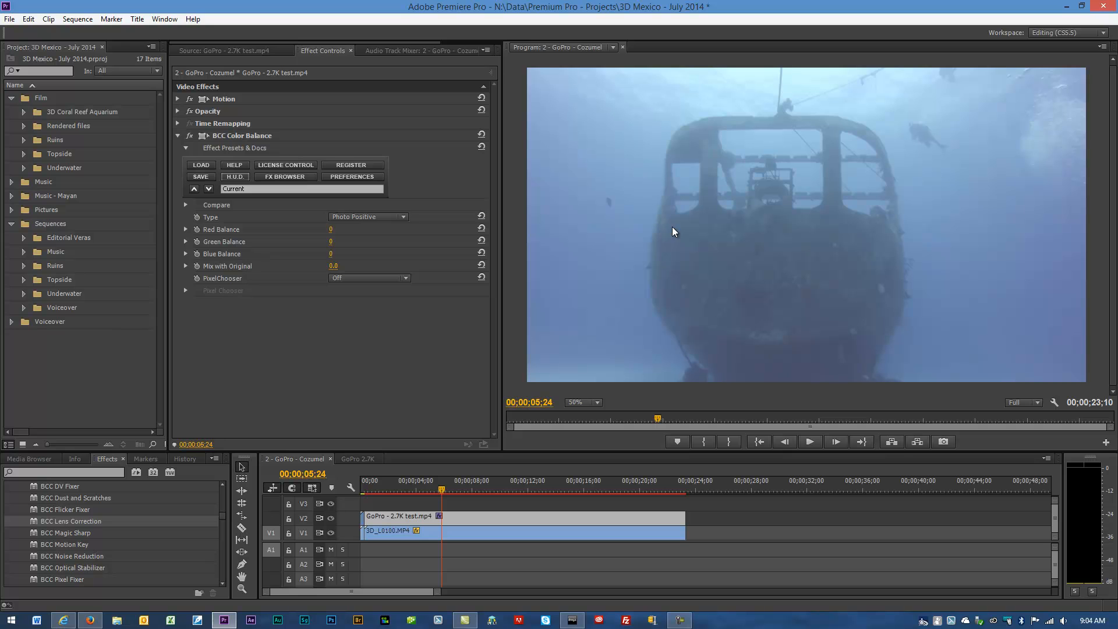
Toggle the V2 track output off and on twice to compare the GoPro clip's framing with the clip on V1.
click(330, 517)
click(330, 517)
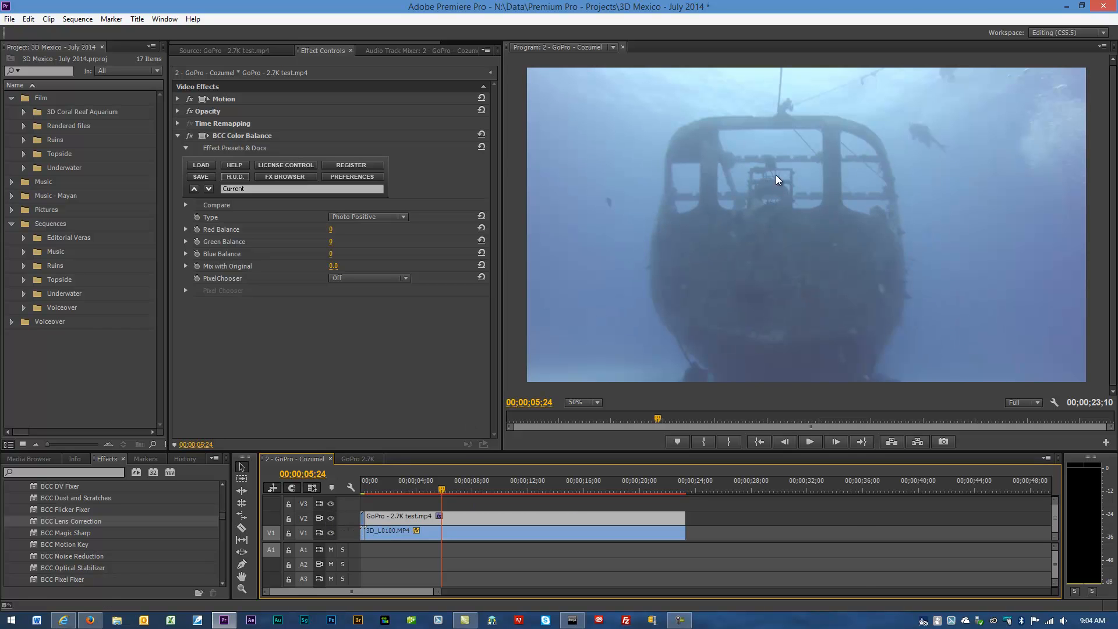
click(334, 517)
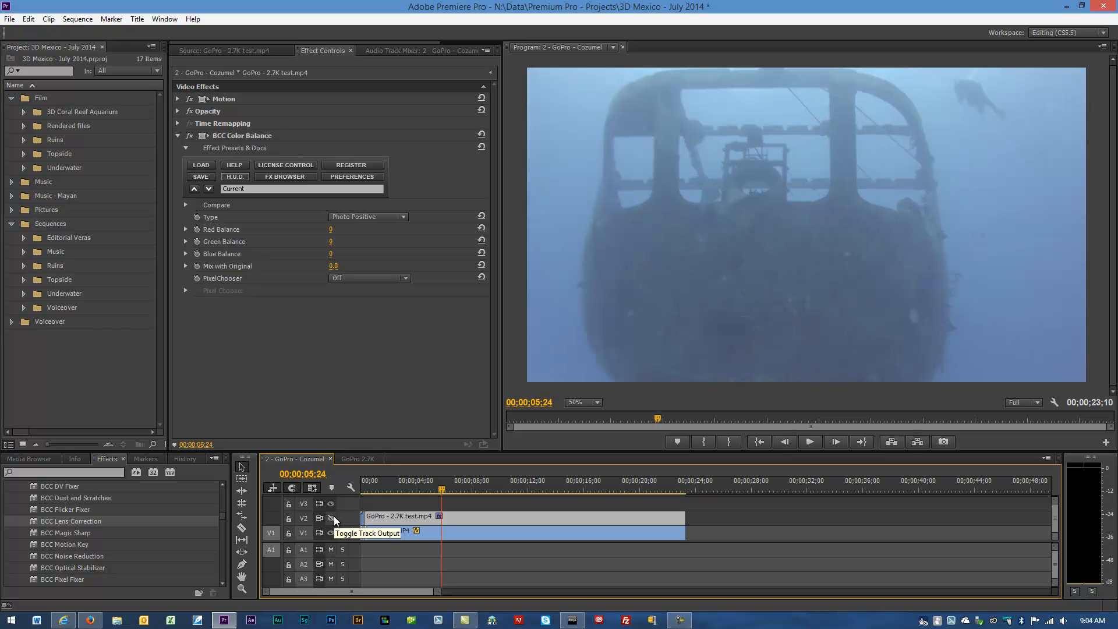
click(334, 516)
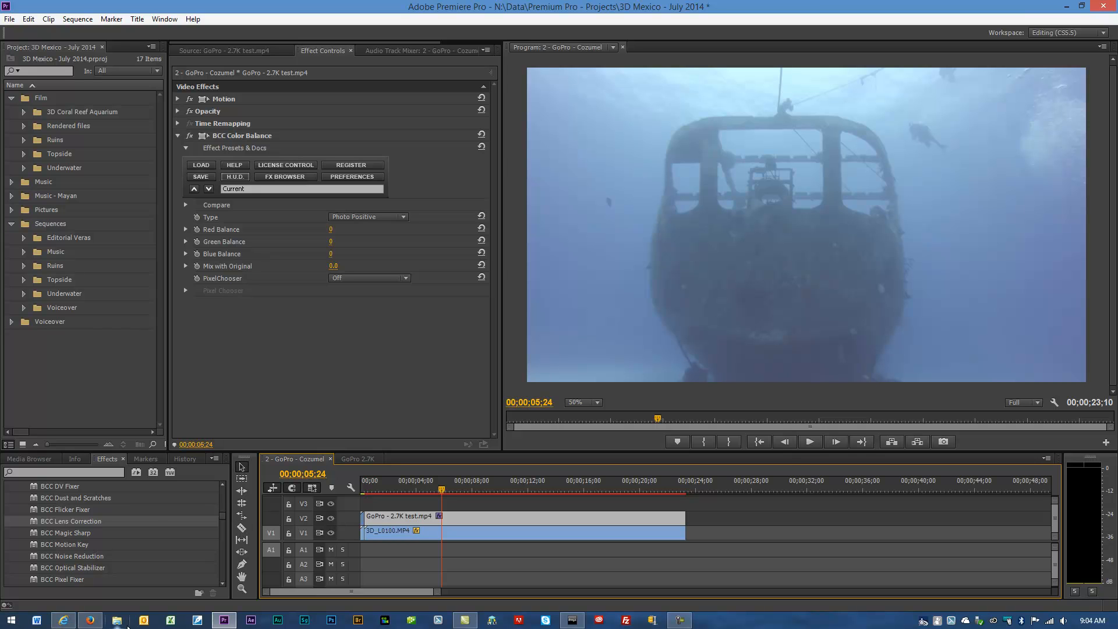
Collapse the Film bin and browse in File Explorer to the 2014 - 07 - Mexico folder under N:\Data\3D Footage.
click(11, 97)
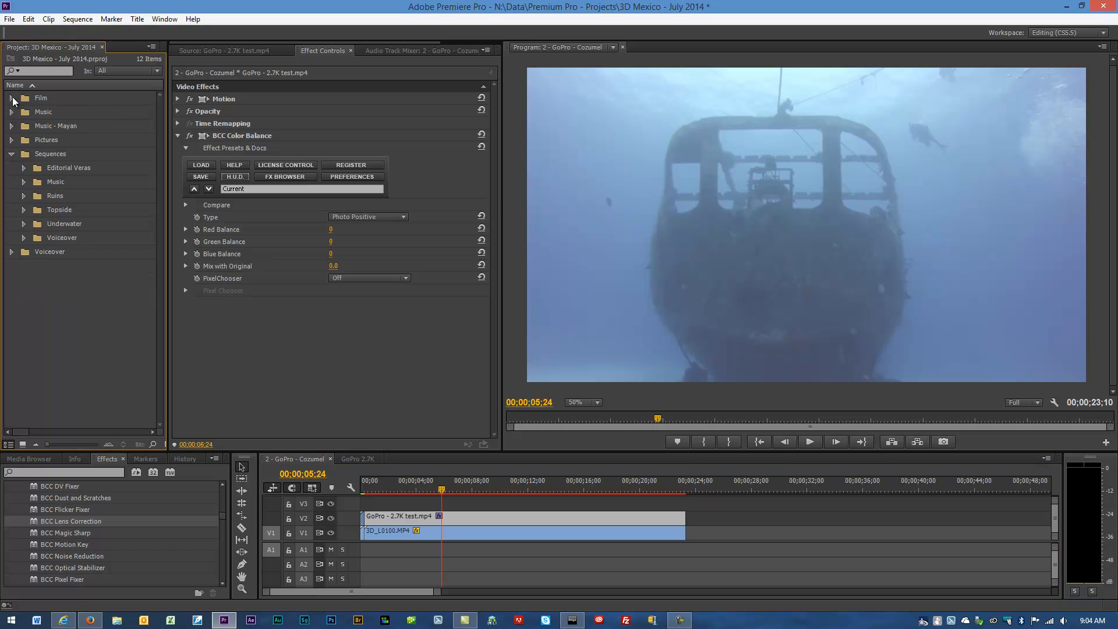
click(116, 622)
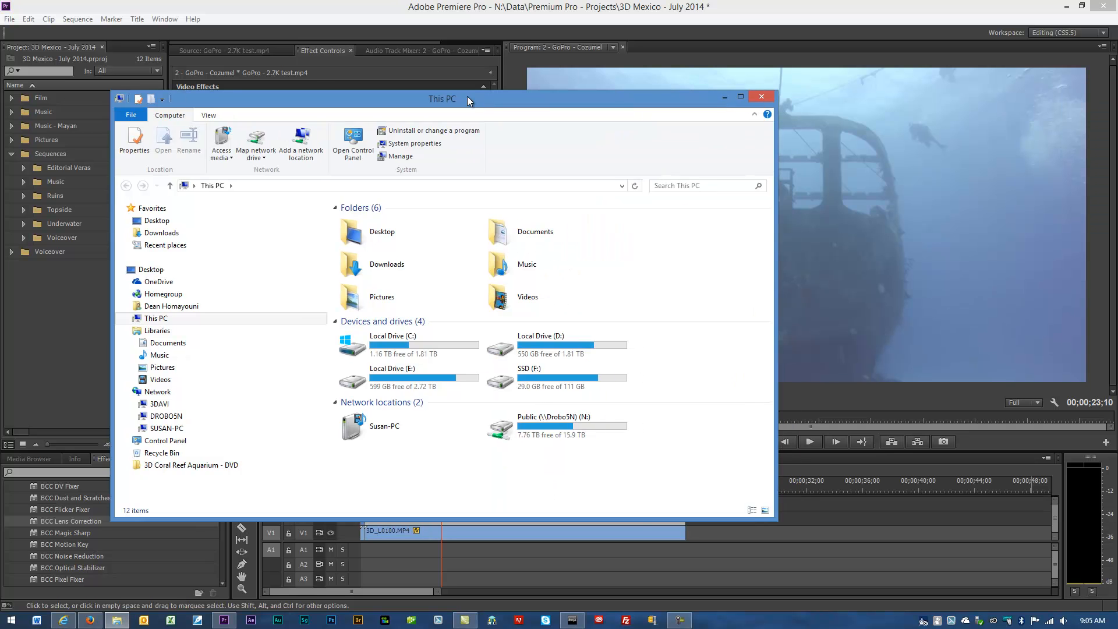
click(162, 322)
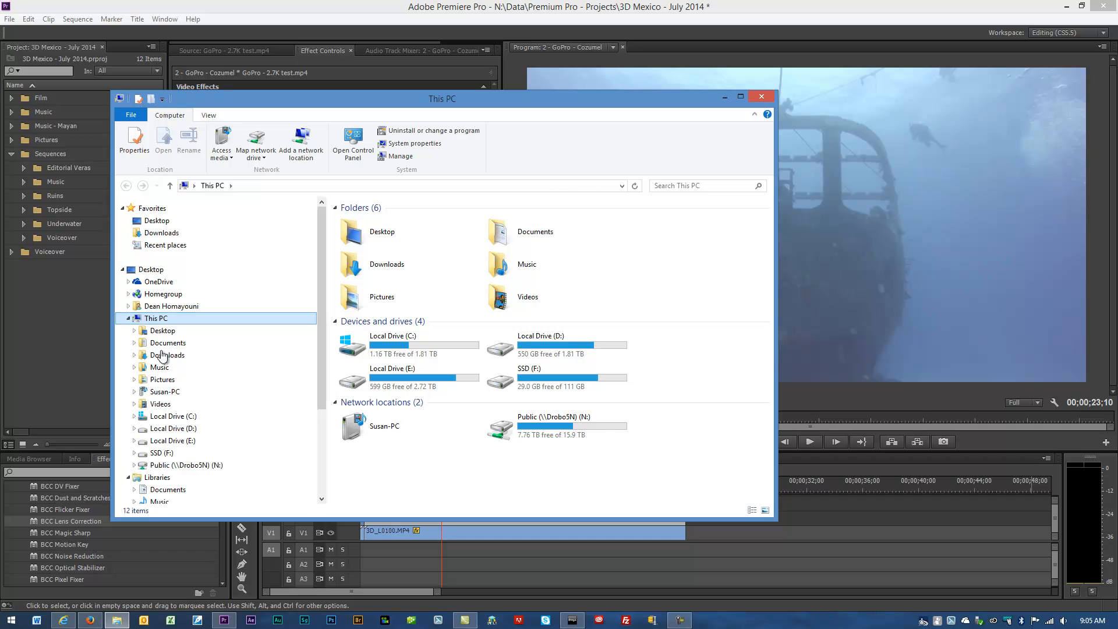
click(196, 465)
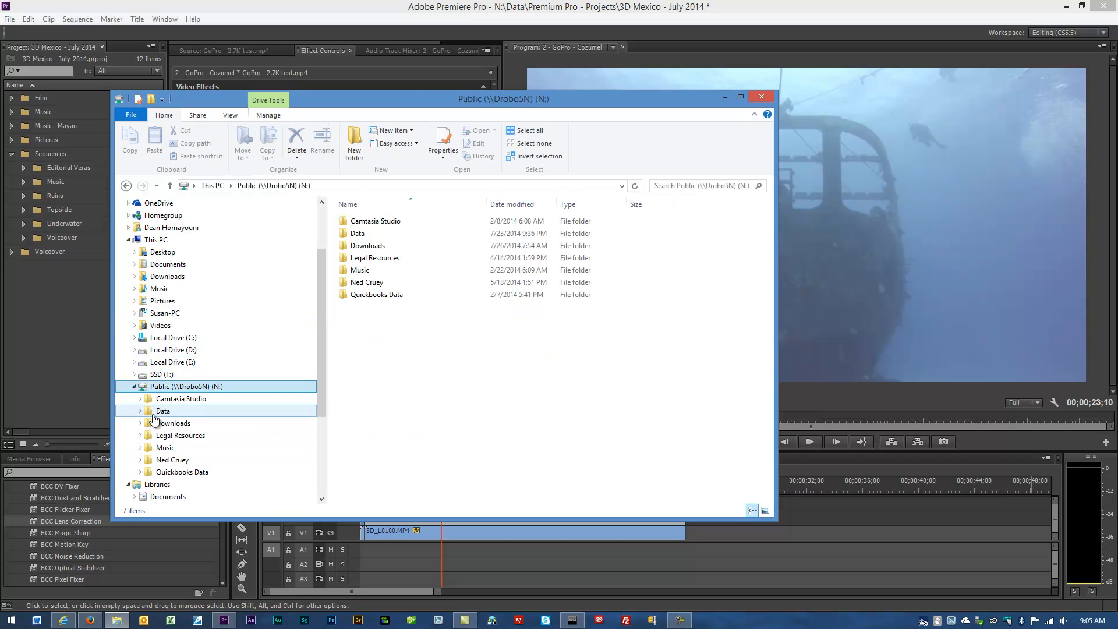
click(154, 414)
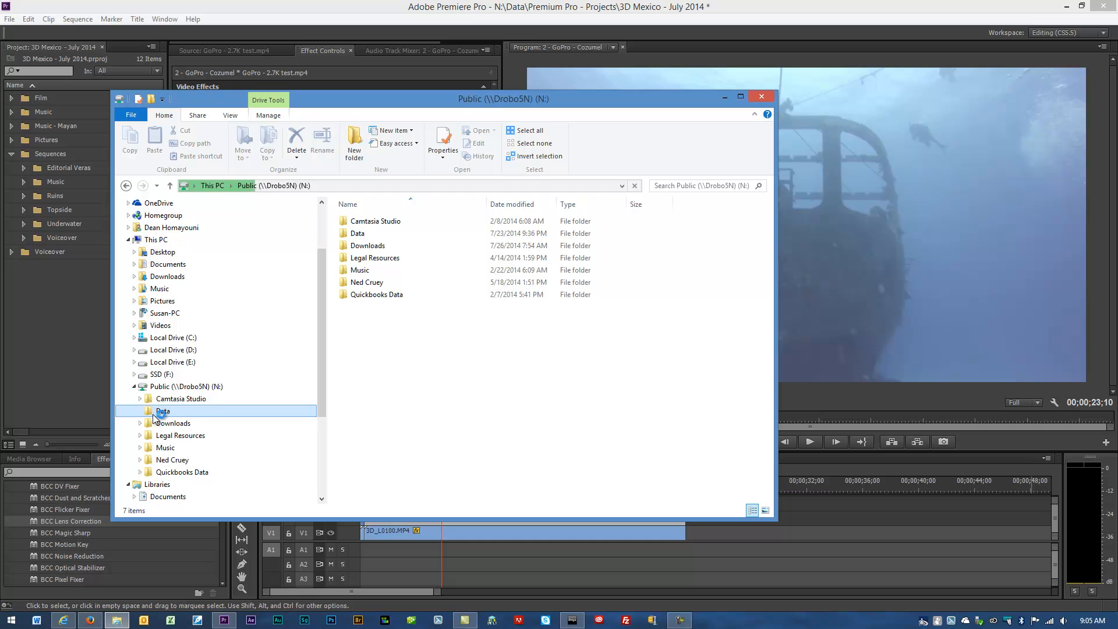
click(163, 217)
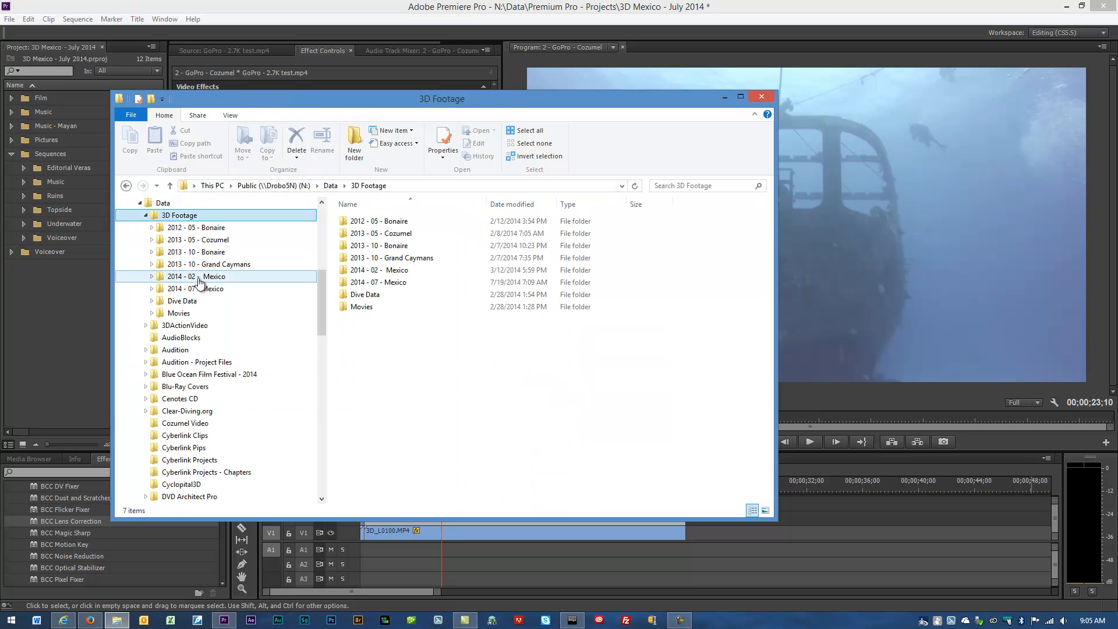
click(203, 290)
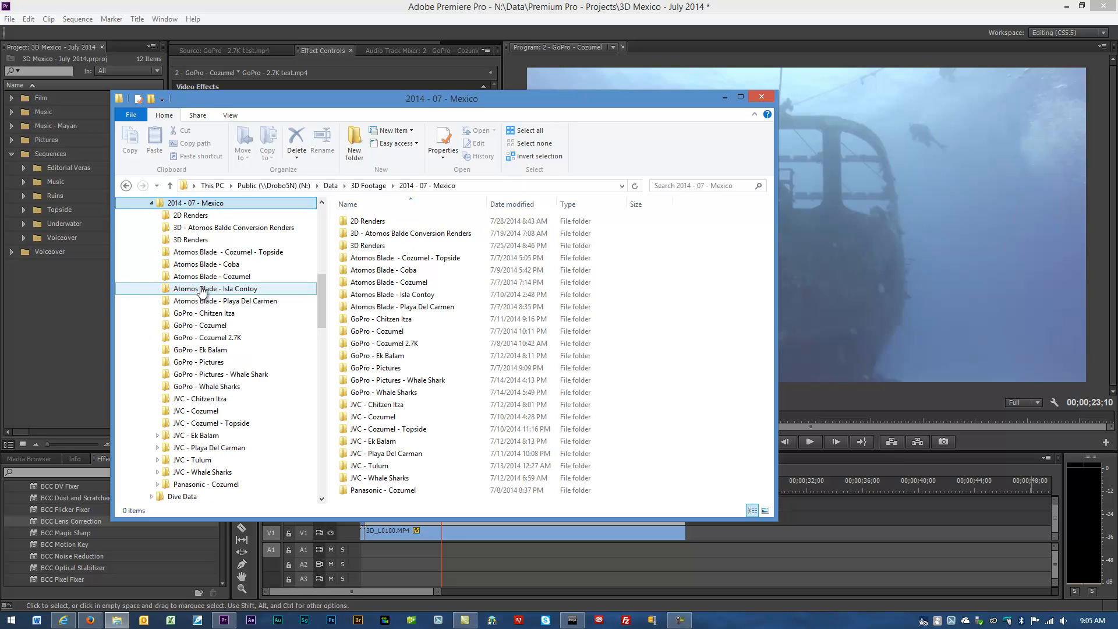
Open the GoPro - Cozumel 2.7K footage folder and import the 3D_L0099 video into the root of the Premiere Pro project.
click(218, 338)
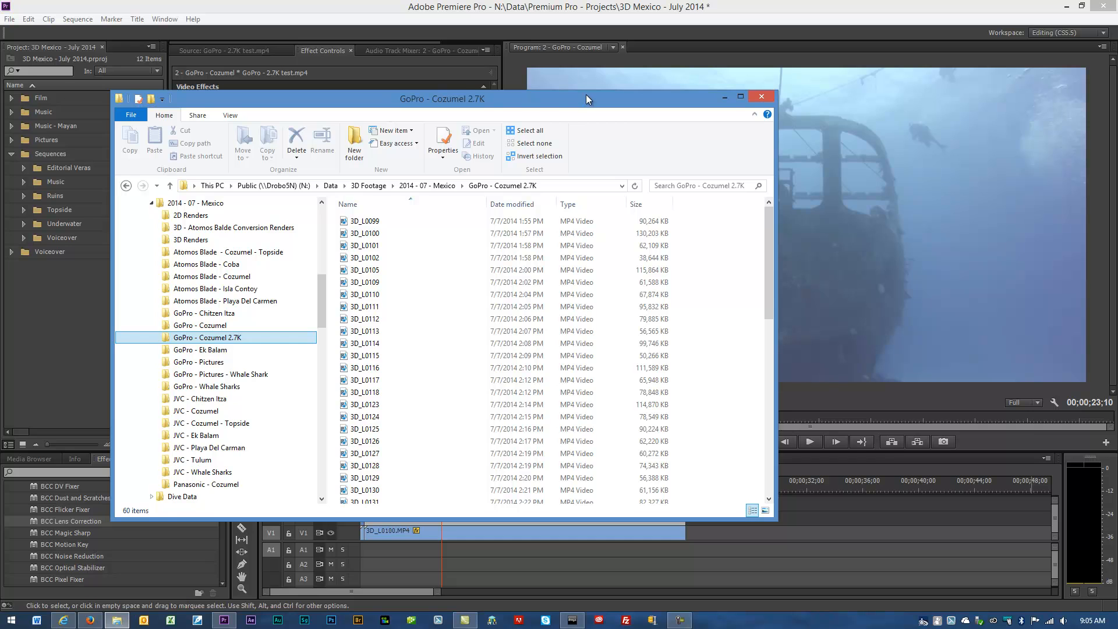
drag(563, 97, 837, 96)
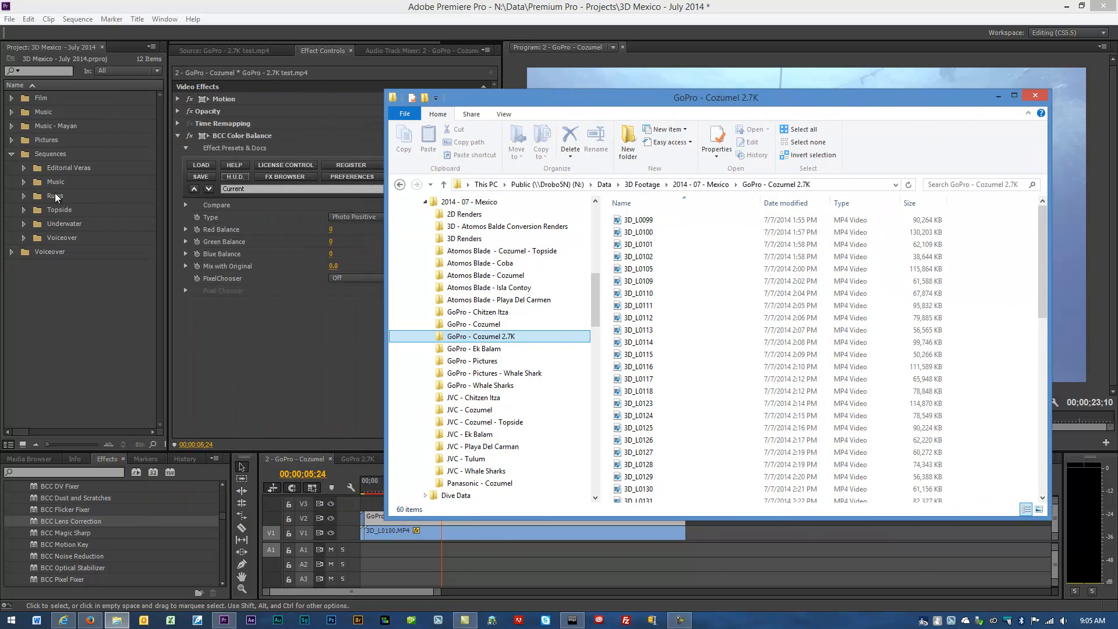
drag(634, 220, 40, 368)
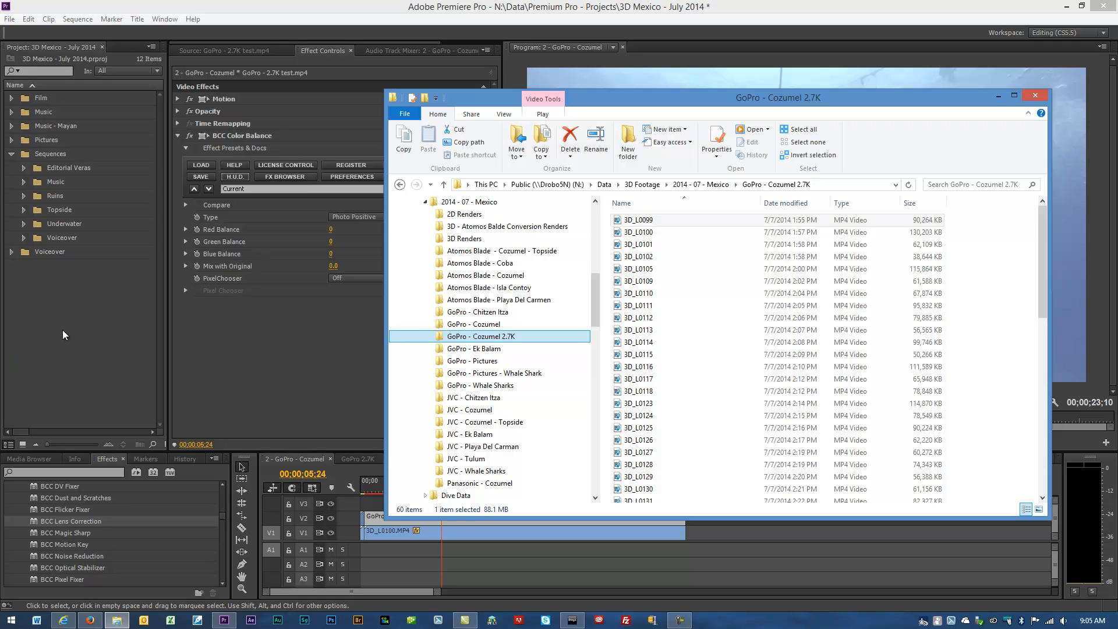
drag(635, 220, 57, 351)
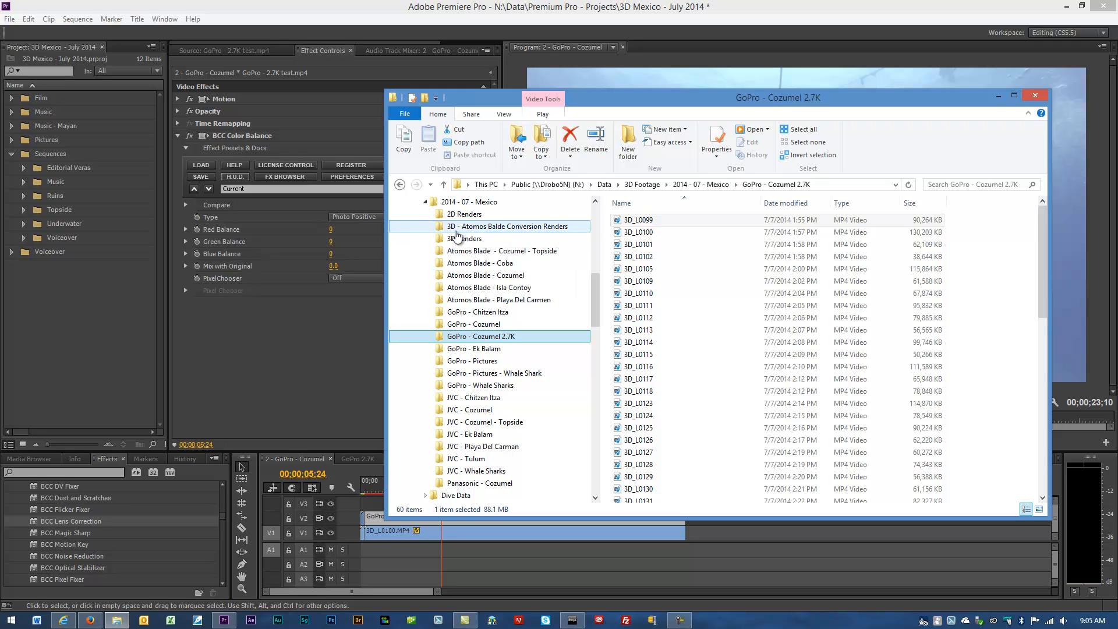
drag(635, 221, 85, 365)
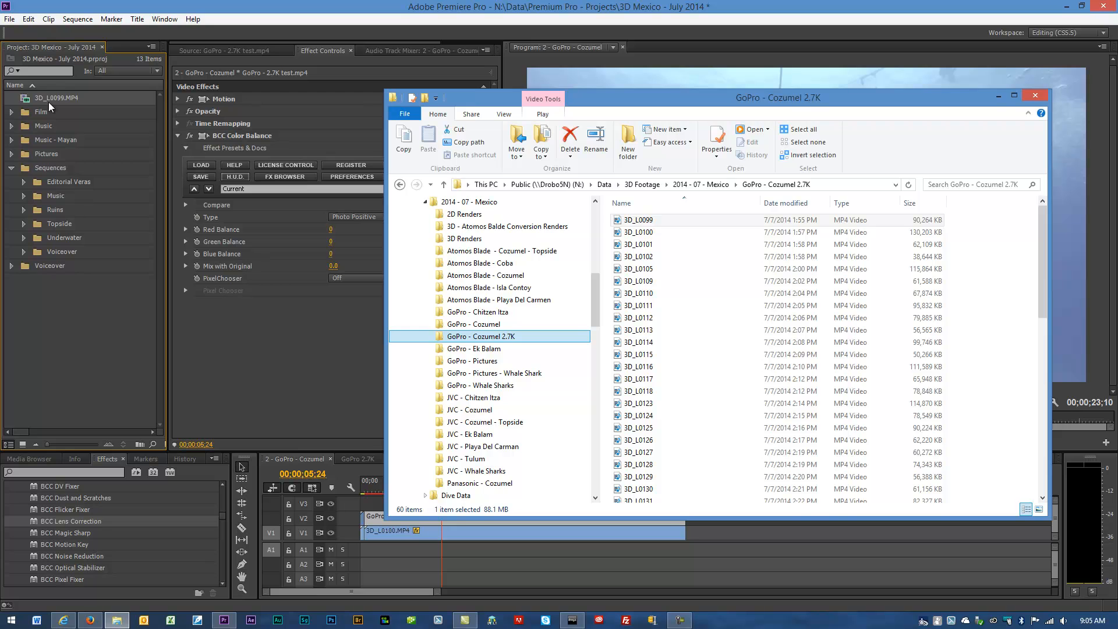
Place 3D_L0099.MP4 on V2 beyond the end of the stacked clips and scrub through its footage.
click(47, 103)
drag(26, 99, 738, 528)
drag(753, 481, 840, 489)
drag(822, 490, 753, 491)
Clear 3D_L0099.MP4 from the timeline and return the playhead to the wreck shot at 00;00;07;17.
click(760, 515)
right_click(759, 514)
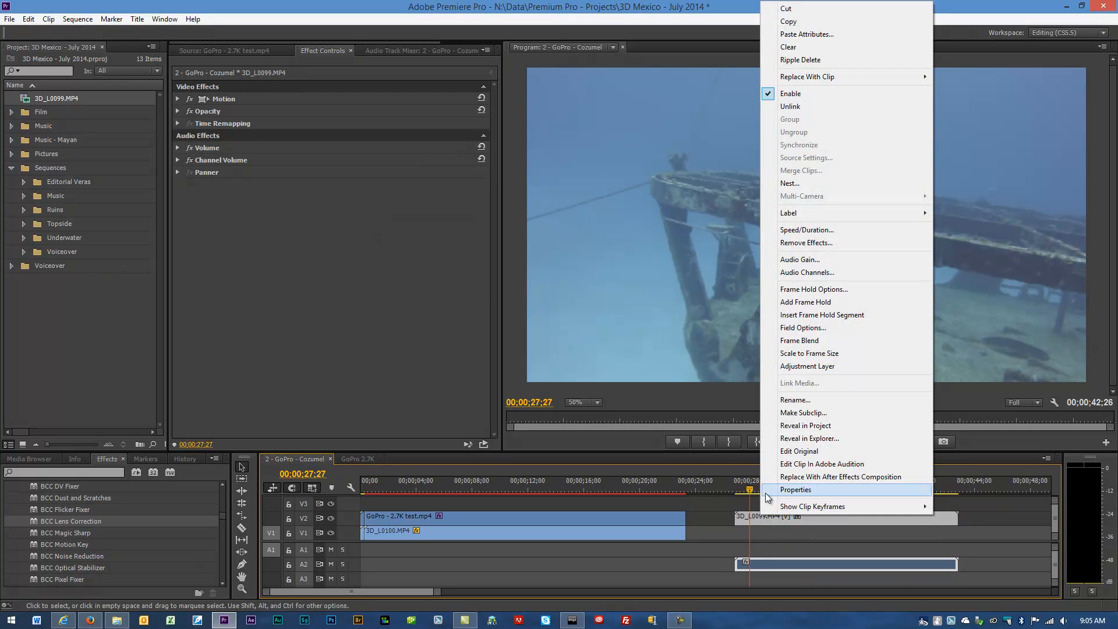
click(806, 46)
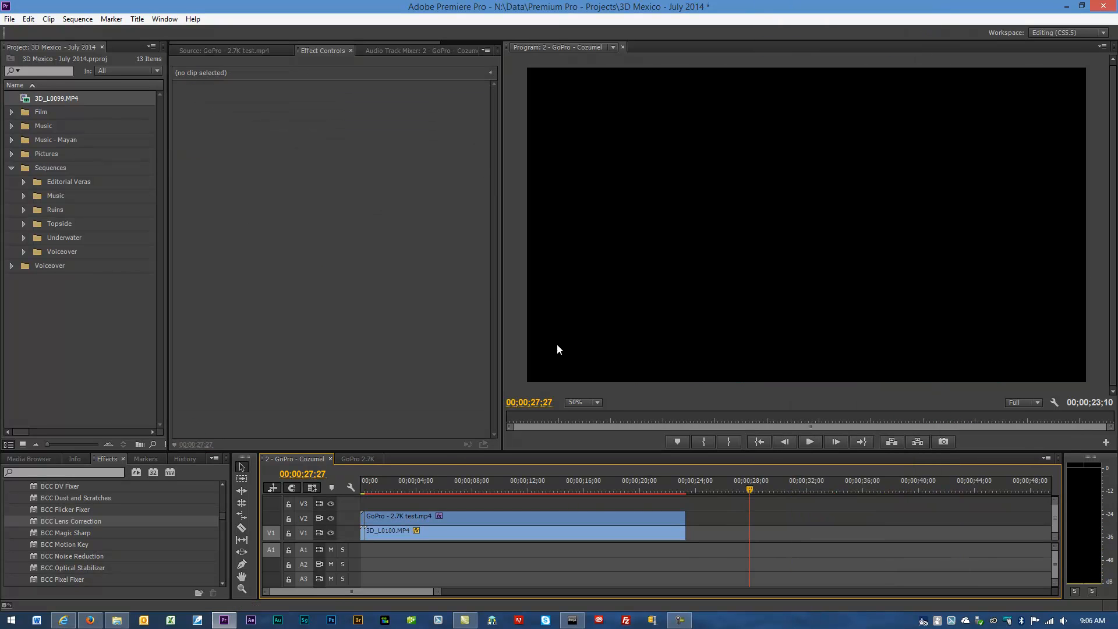
click(466, 483)
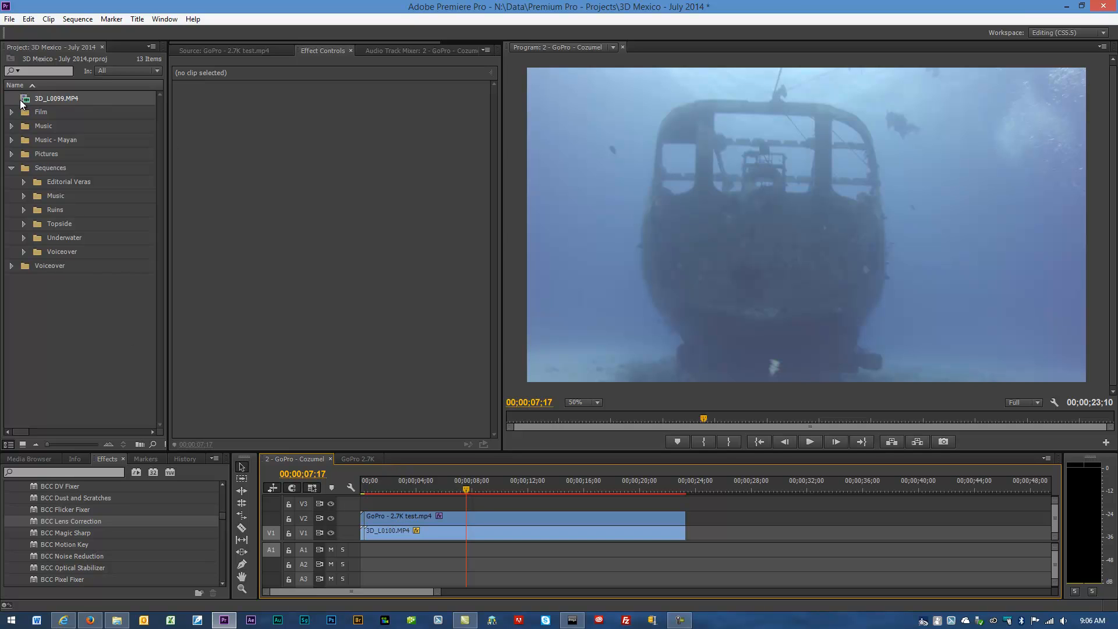
Place 3D_L0099.MP4 after the stacked clips once more and clear it from the timeline.
drag(40, 95, 728, 522)
right_click(776, 514)
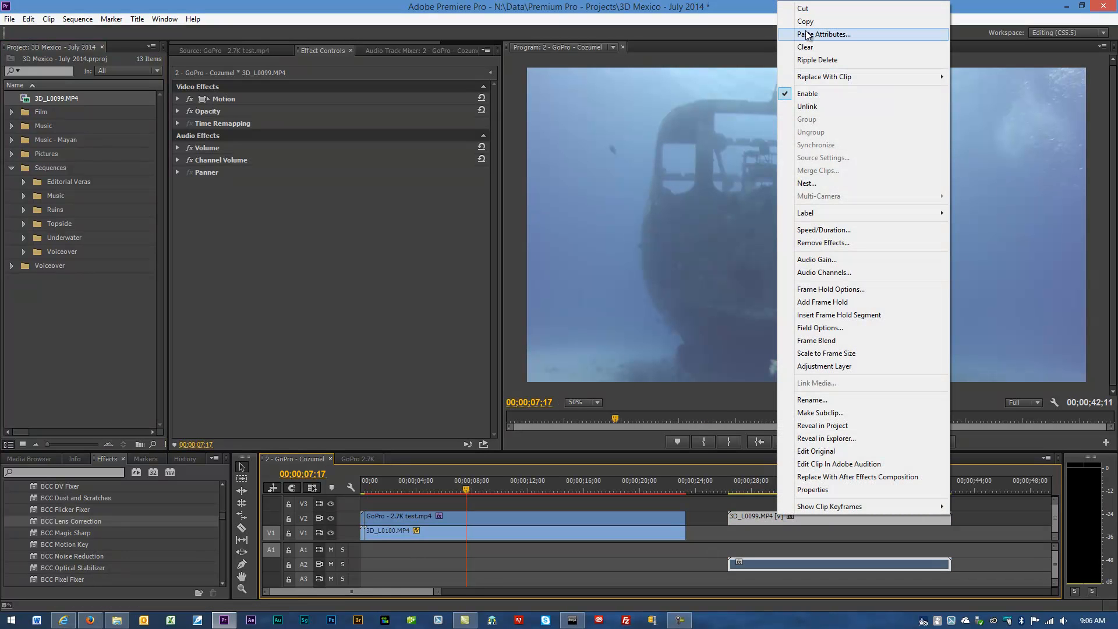
click(807, 47)
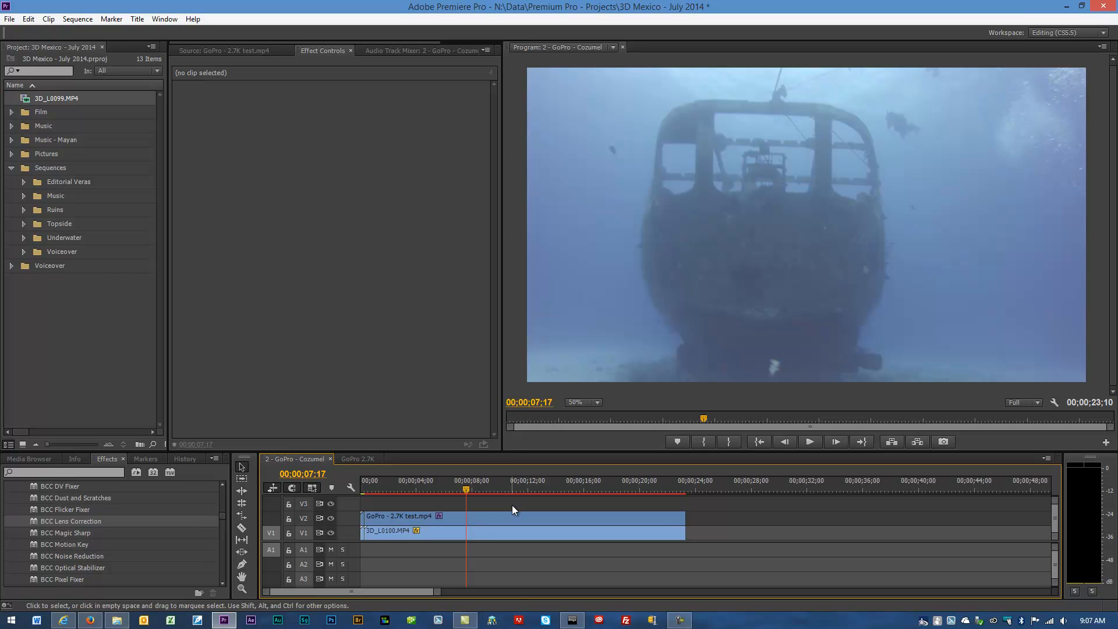
Select the V2 and V1 clips in turn to inspect the effects applied to each.
click(477, 515)
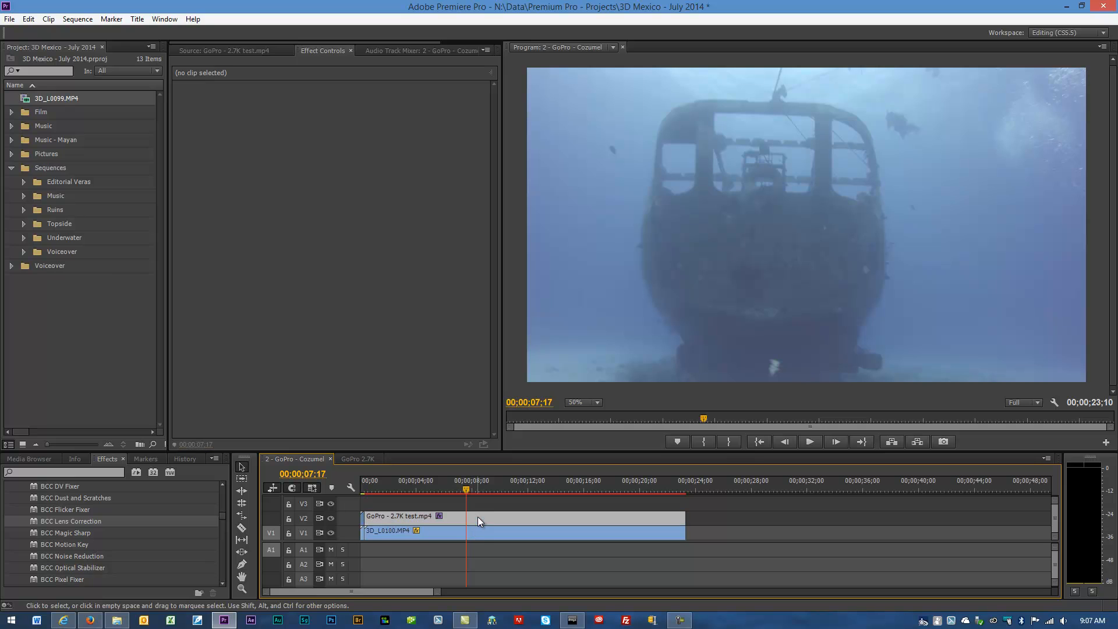
click(481, 534)
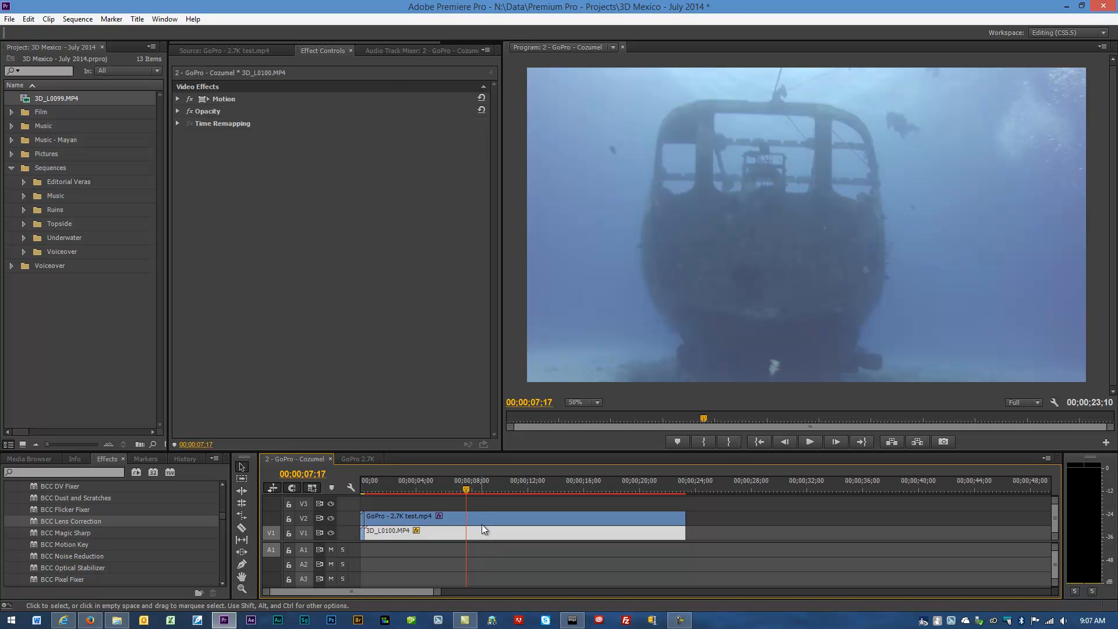
click(482, 516)
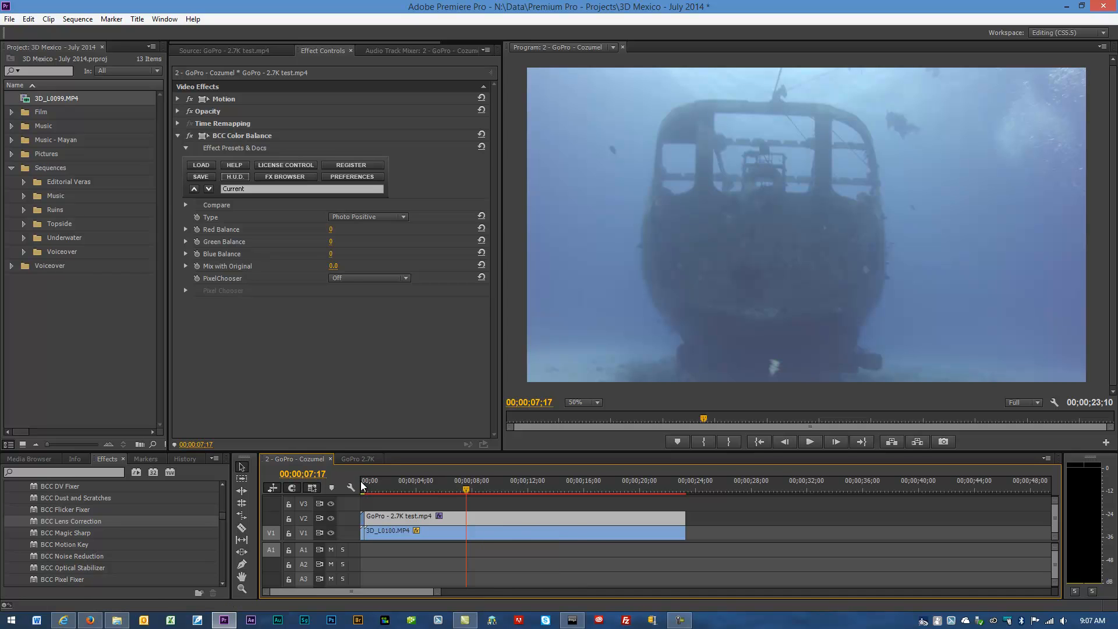
Switch to the GoPro 2.7K sequence and check the frame size in its sequence settings without changing anything.
click(360, 459)
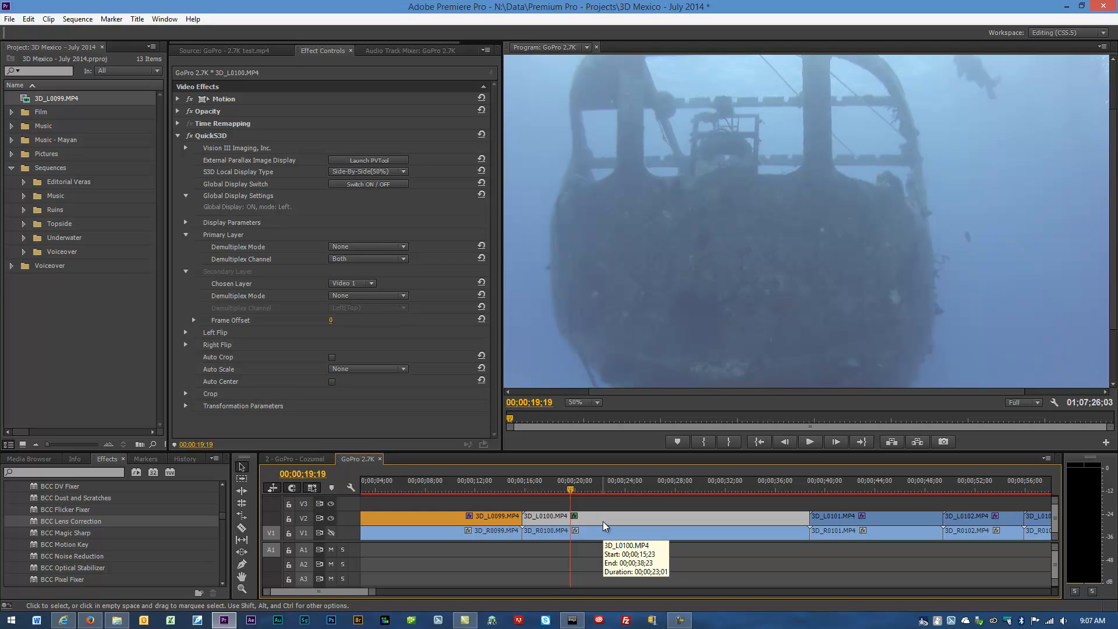
drag(571, 495, 733, 507)
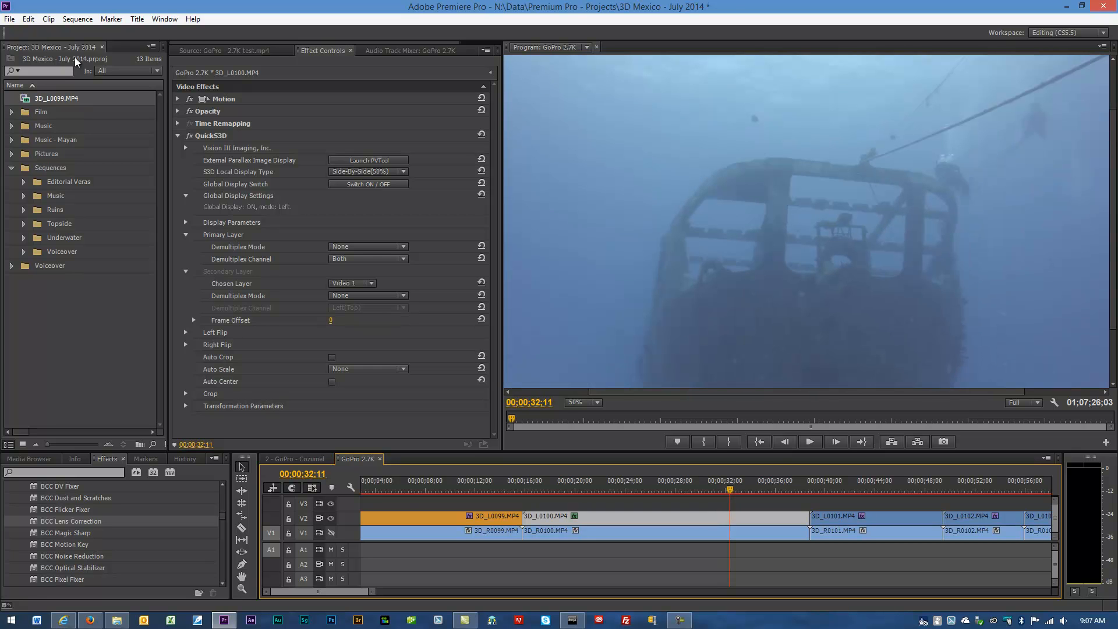
click(78, 19)
click(253, 34)
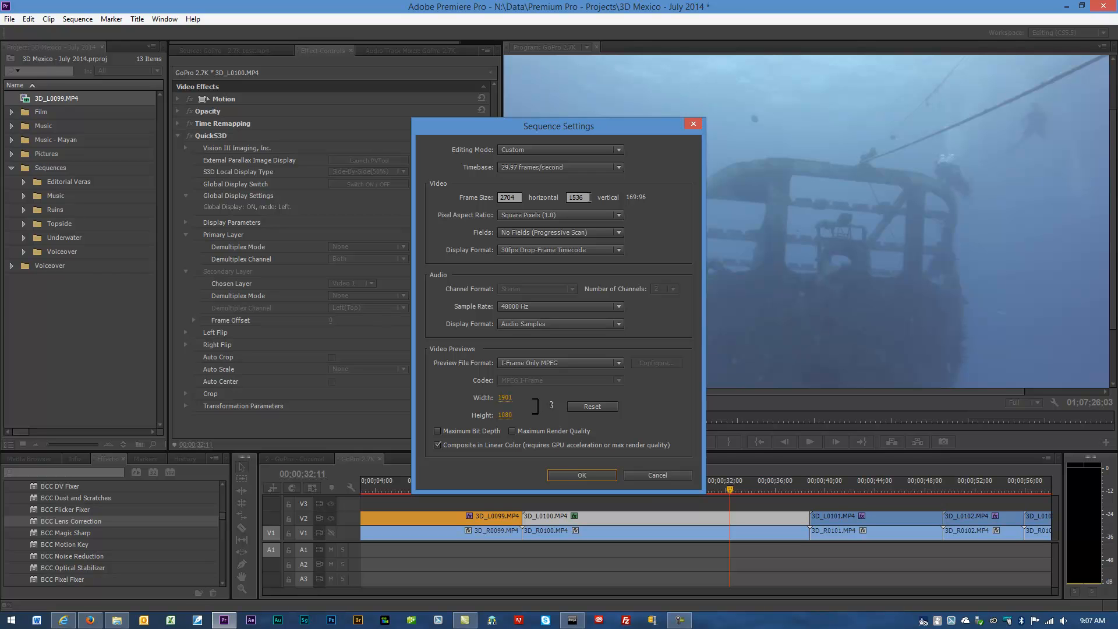
click(645, 477)
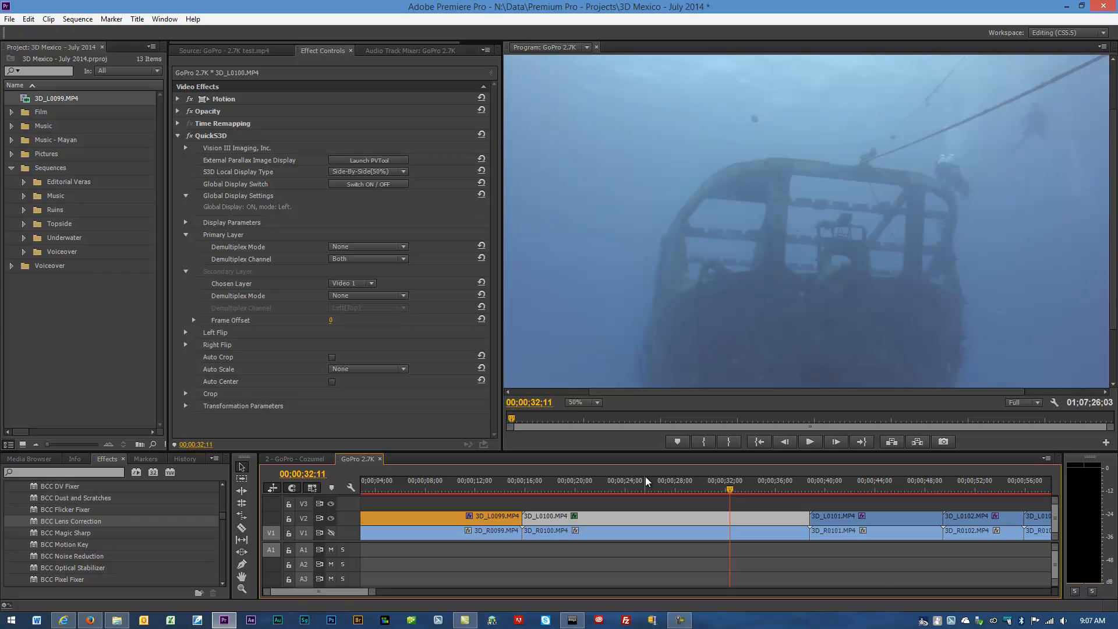
Show the end of the GoPro 2.7K sequence and expand the Film, Underwater and GoPro - Cozumel bins.
drag(371, 594, 1048, 593)
click(960, 491)
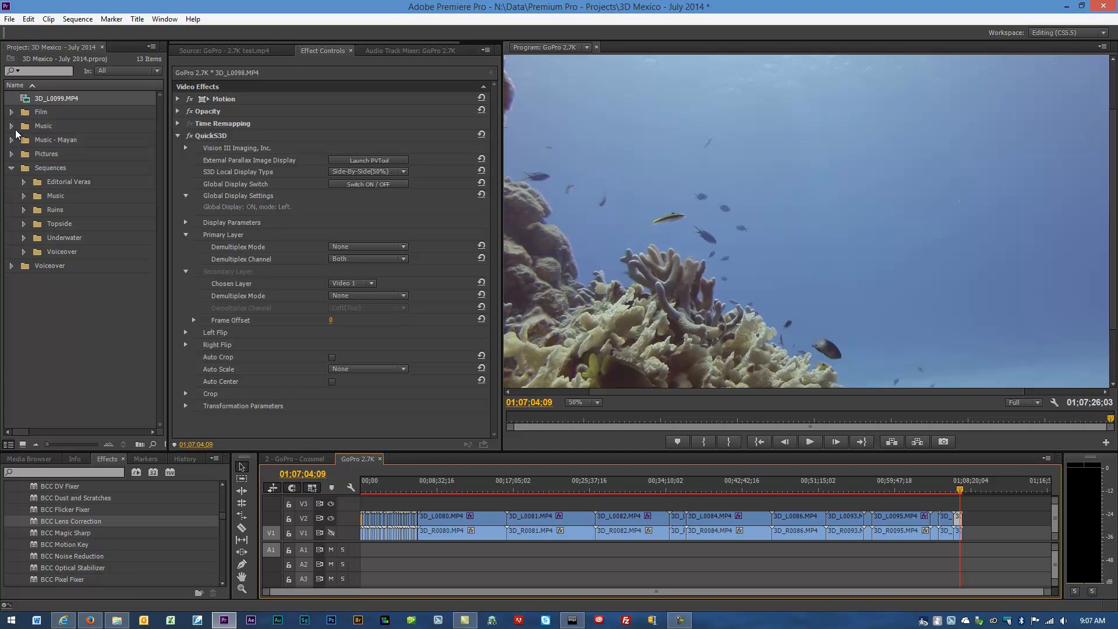
click(13, 113)
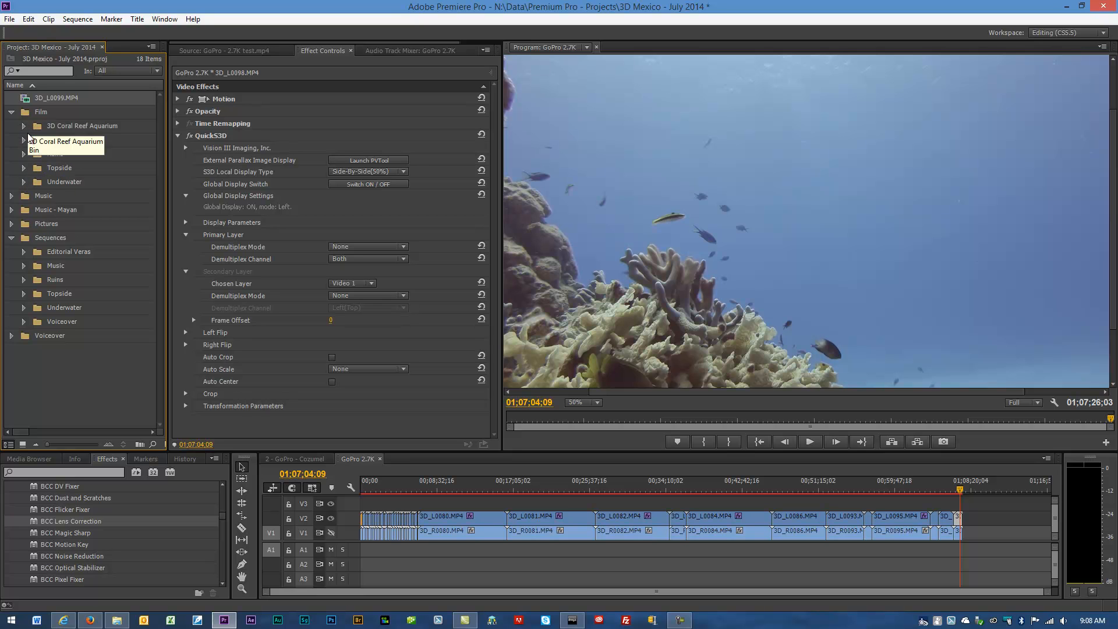
click(24, 182)
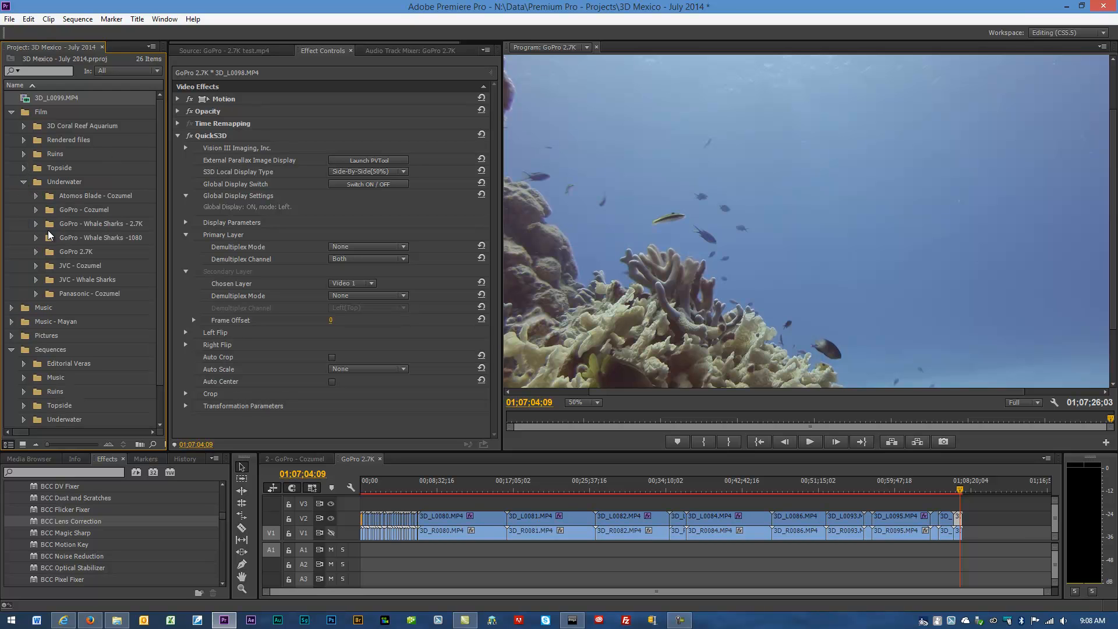
click(36, 210)
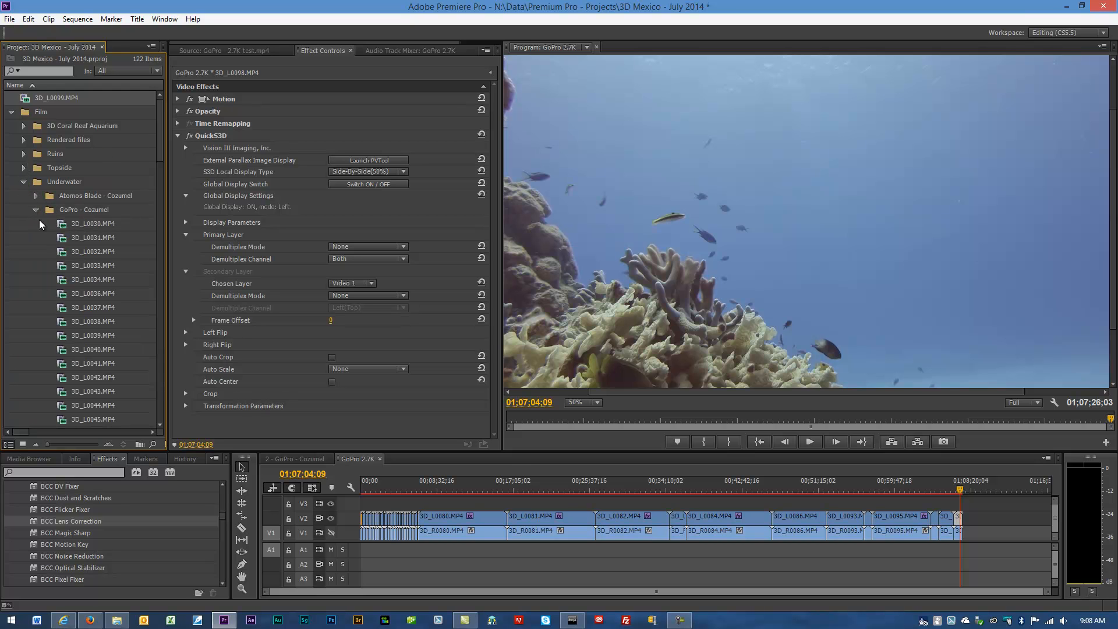
Append 3D_L0030.MP4 from the GoPro - Cozumel bin to the end of V2 and move the playhead into it.
drag(1113, 475, 976, 518)
click(976, 482)
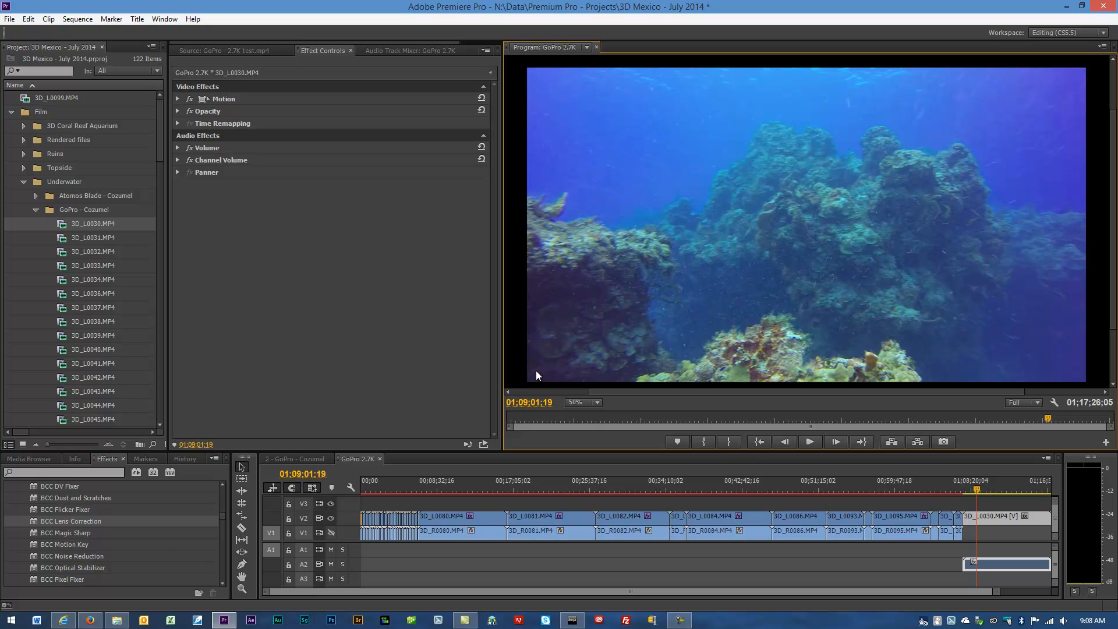
Set the program monitor zoom to Fit and jump between 3D_L0098.MP4 and the appended 3D_L0030.MP4 to compare their frame sizes.
click(598, 403)
click(586, 419)
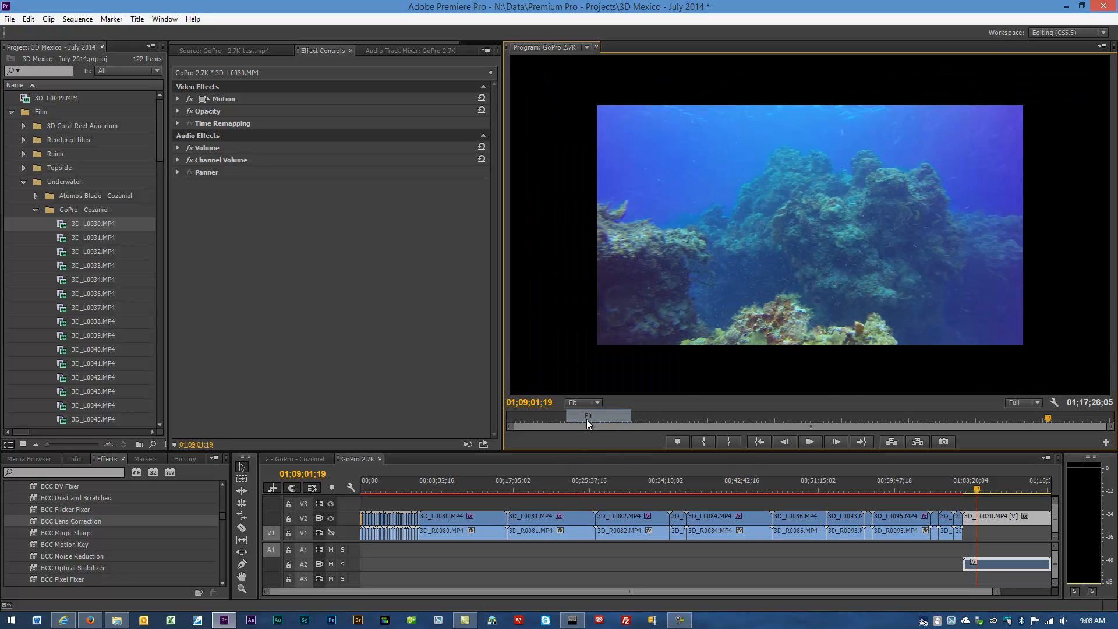
click(956, 482)
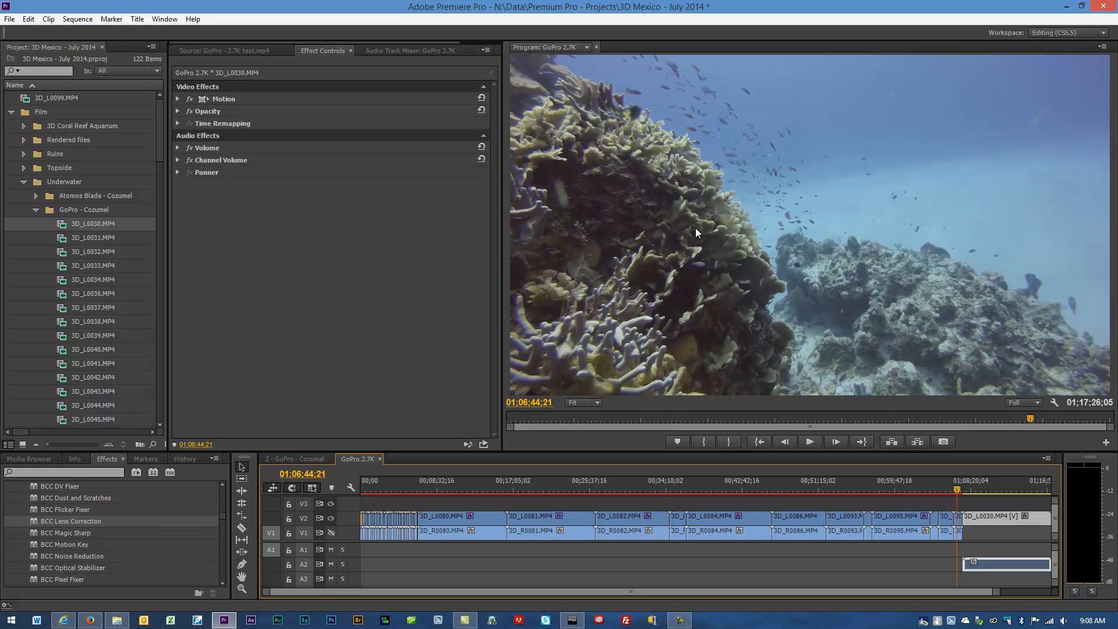
click(994, 481)
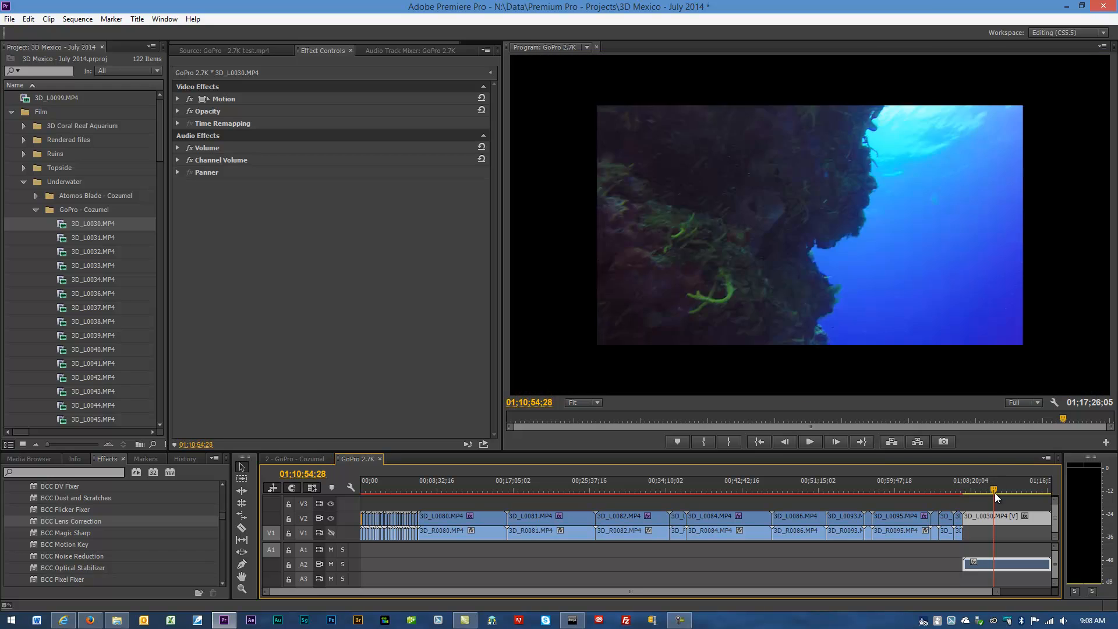
click(885, 321)
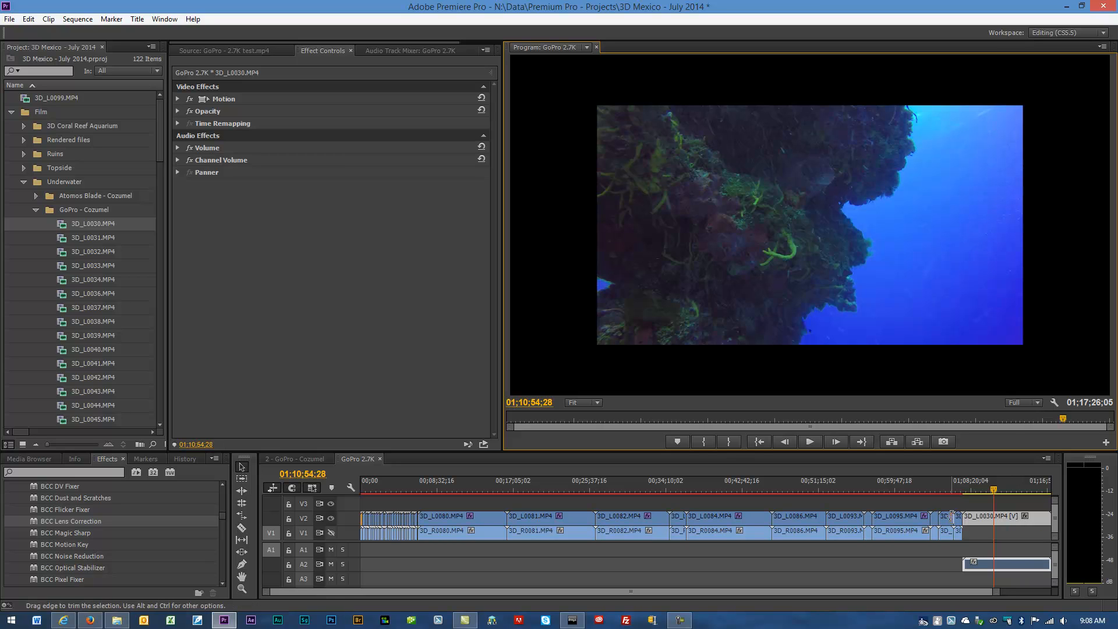
click(957, 522)
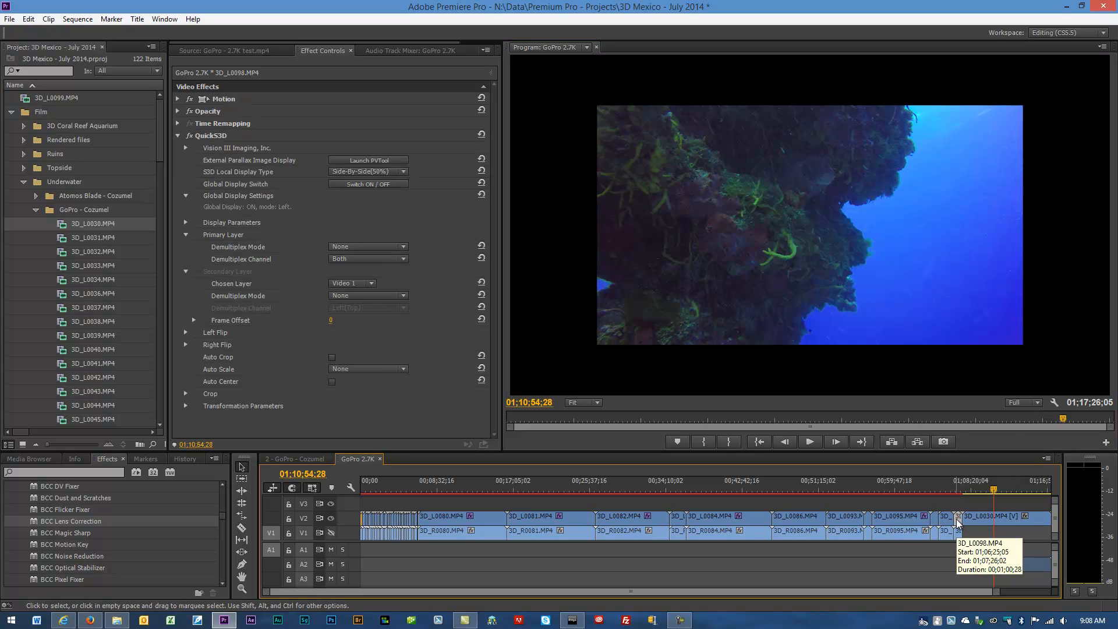
click(956, 490)
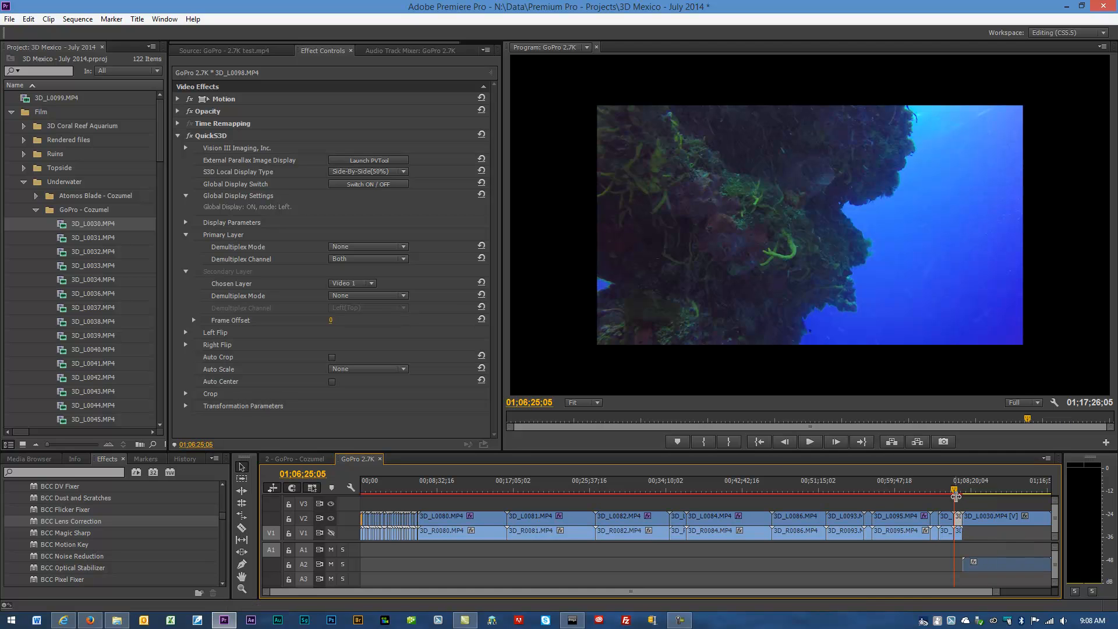
click(958, 491)
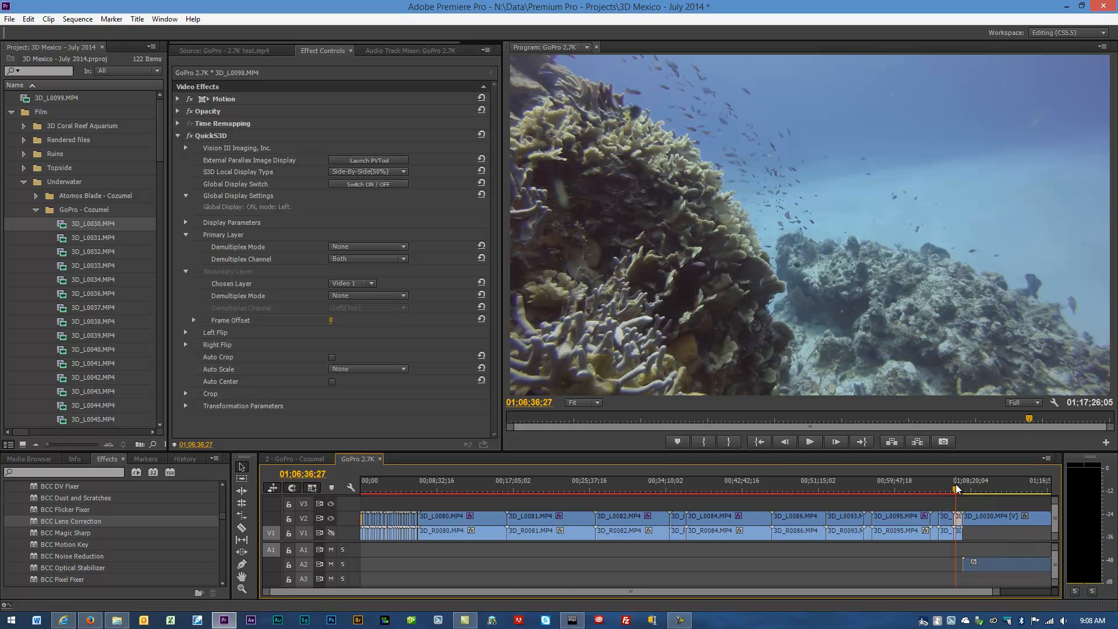
click(1002, 490)
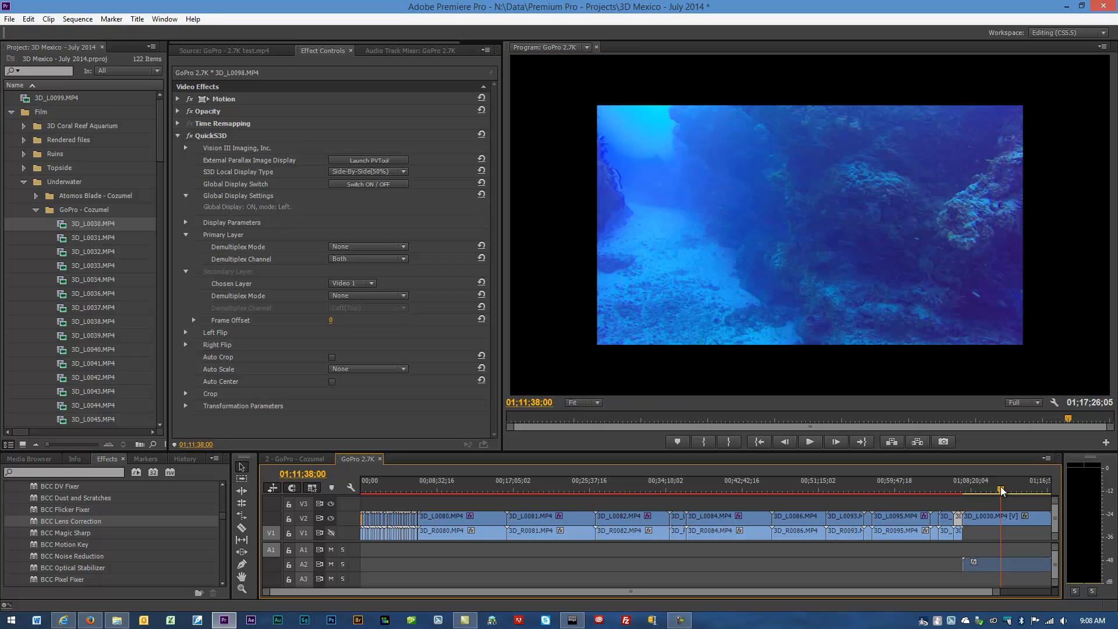
Clear the appended 3D_L0030.MP4 clip from the end of the GoPro 2.7K sequence.
right_click(990, 516)
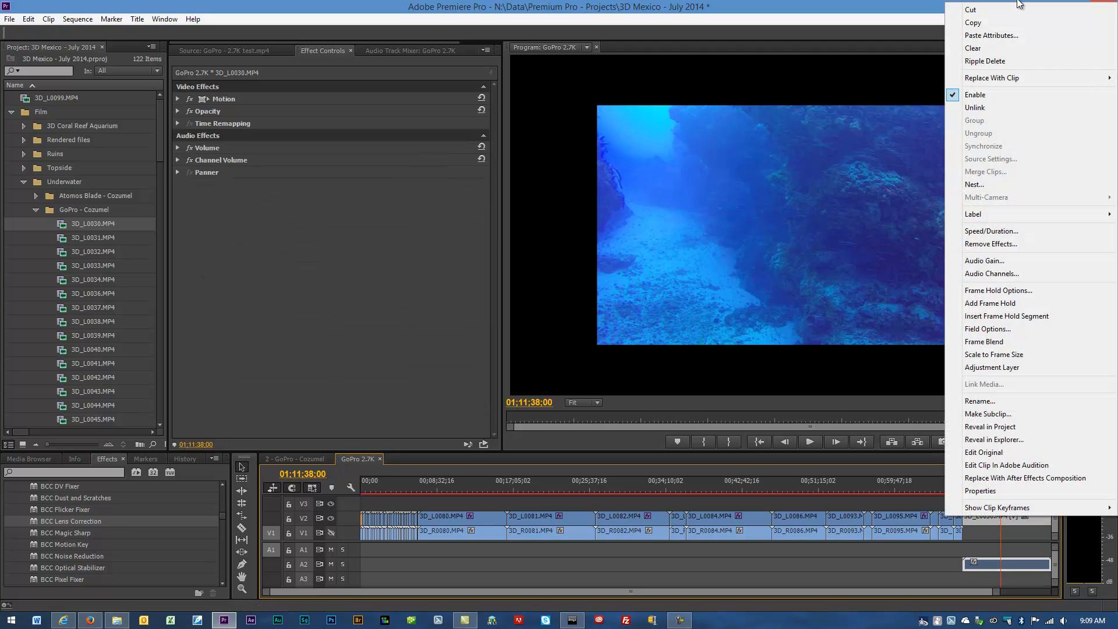
click(979, 50)
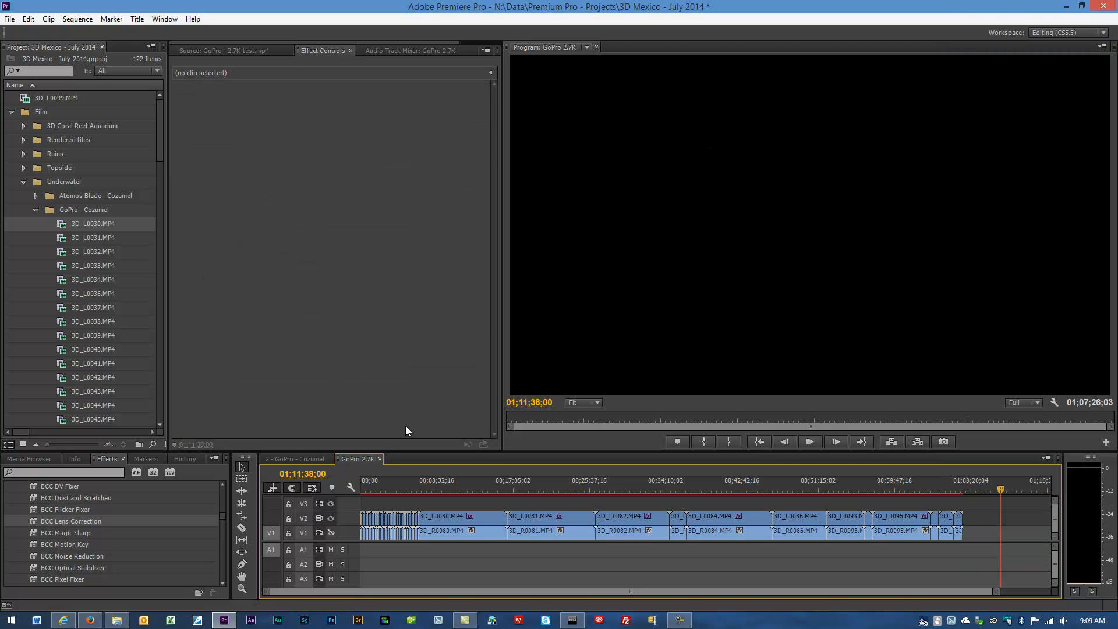
Show the 2 - GoPro - Cozumel sequence with the playhead at its start and check its sequence settings for the frame size.
click(306, 461)
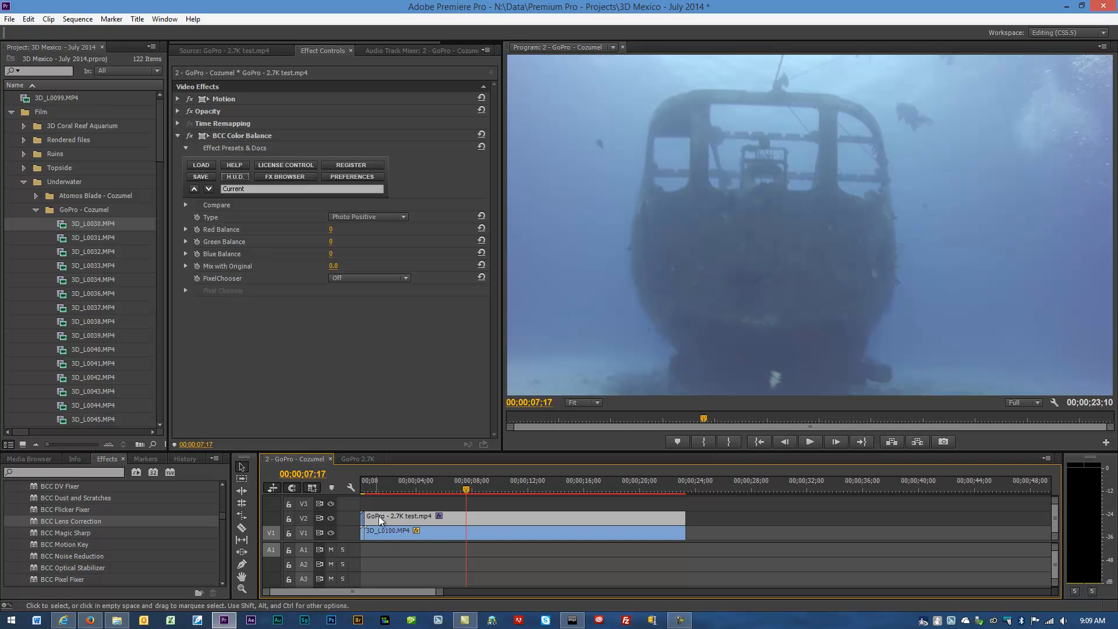
drag(467, 490, 362, 492)
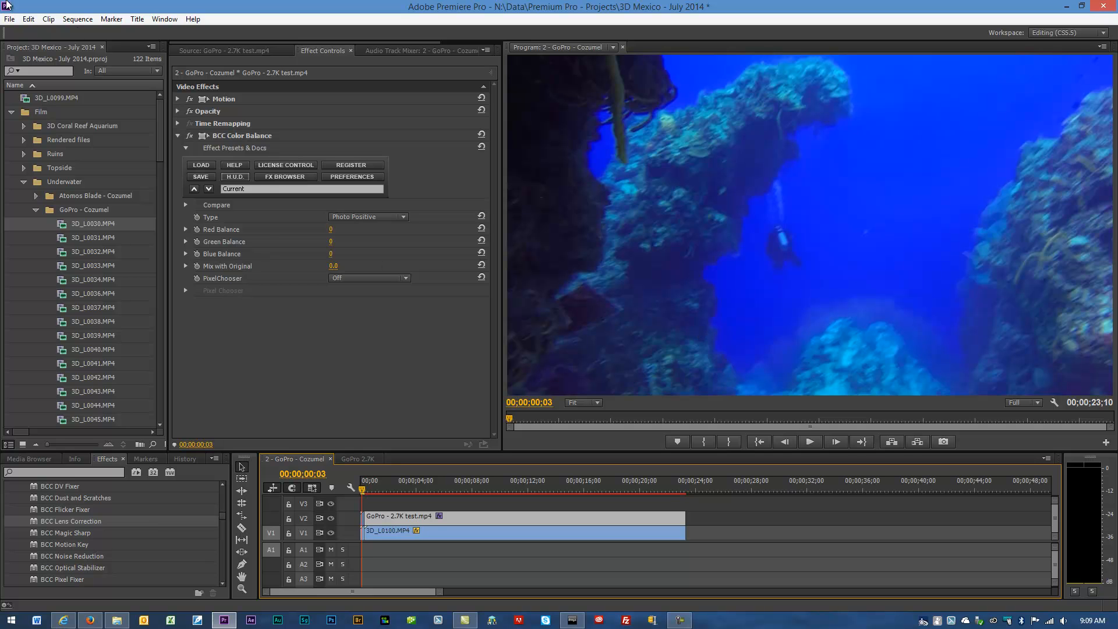
click(77, 19)
click(79, 32)
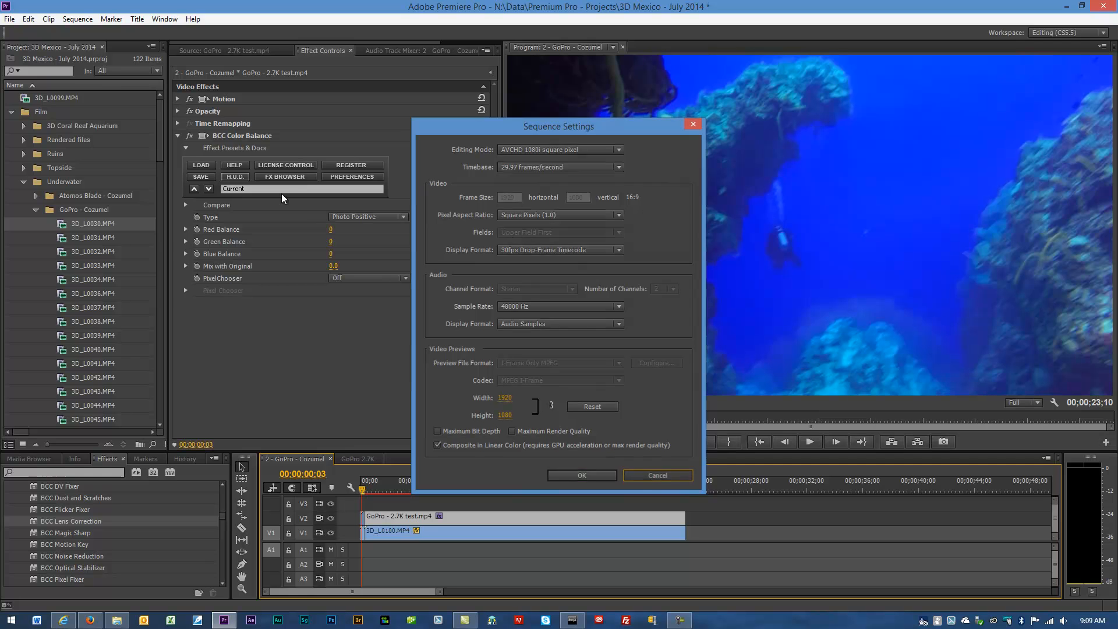
click(641, 474)
click(74, 20)
click(88, 33)
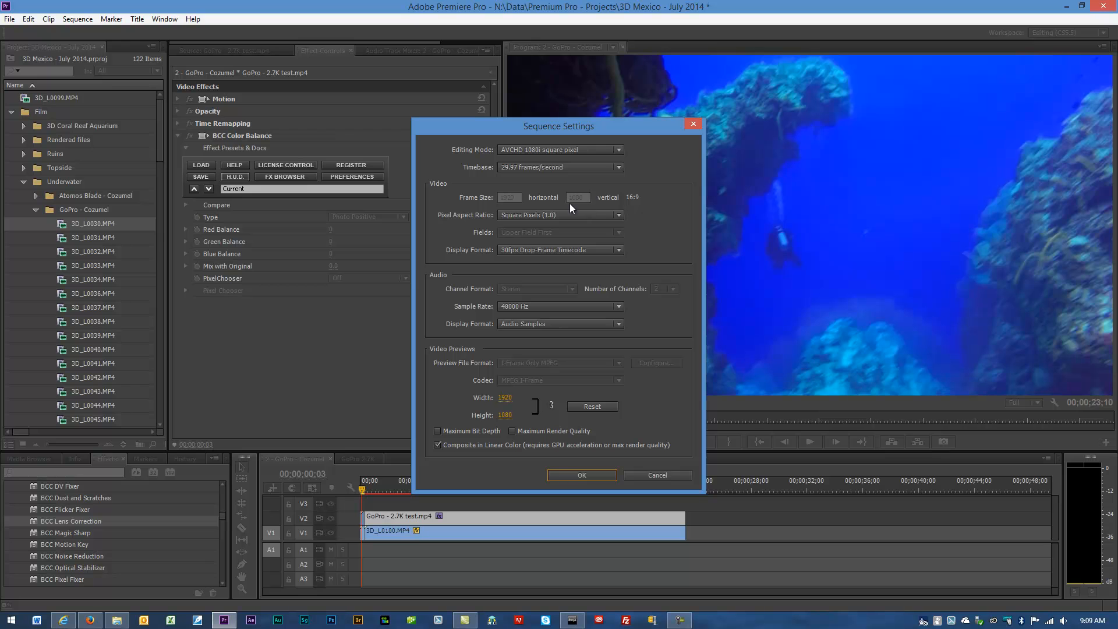
click(689, 124)
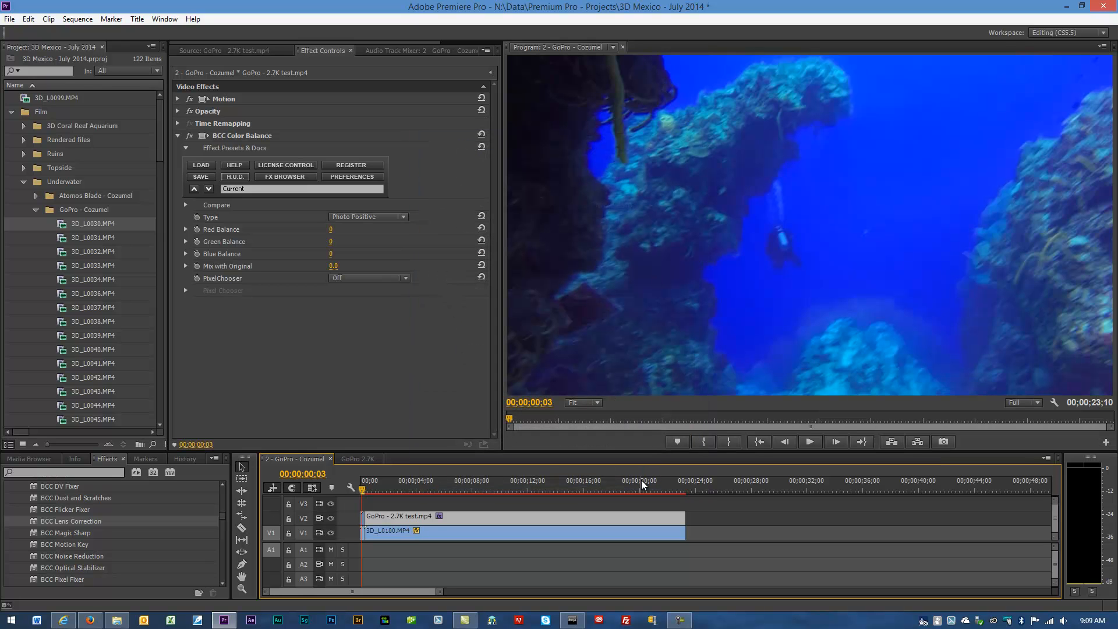
In the GoPro 2.7K sequence, scale down the opening 3D_L0099.MP4 clip on V2 until its whole picture fits inside the frame with black borders.
click(361, 458)
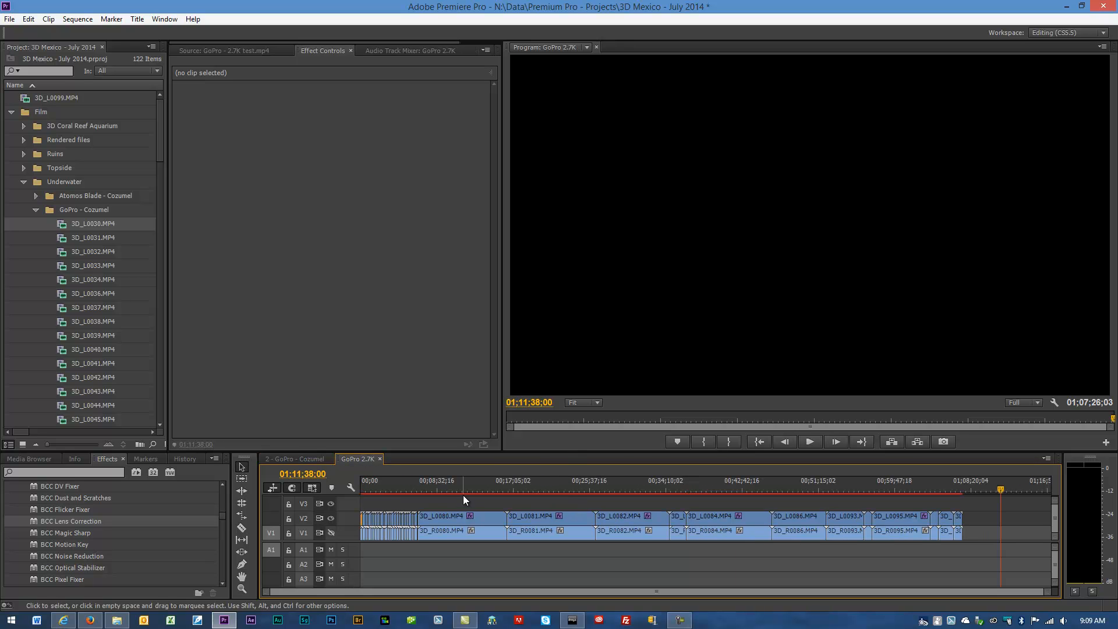
drag(1047, 591, 445, 588)
click(367, 487)
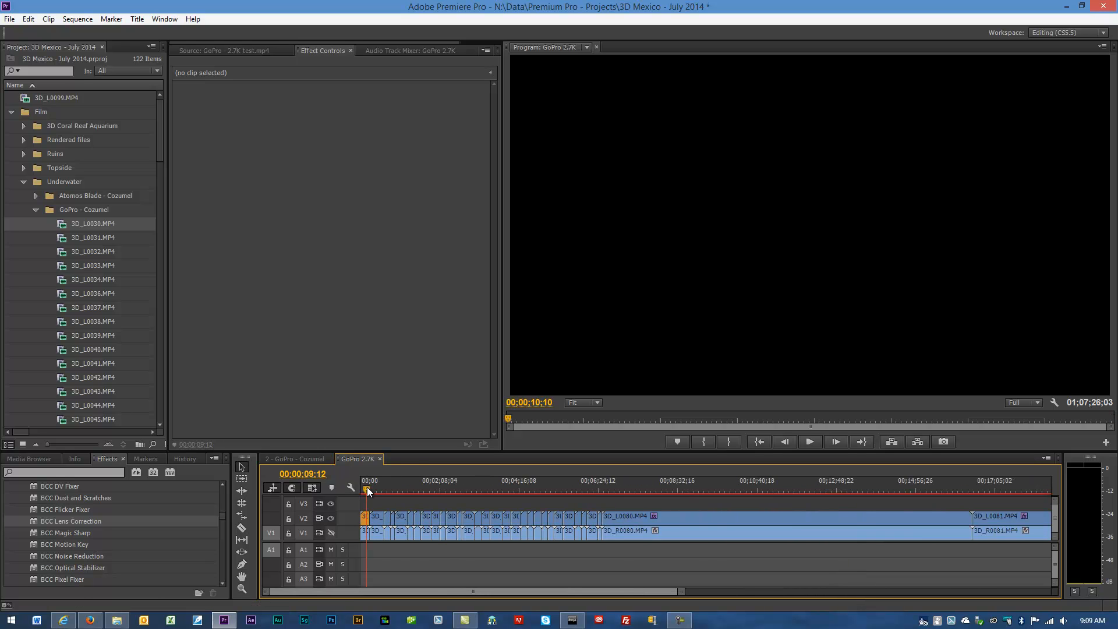
click(364, 519)
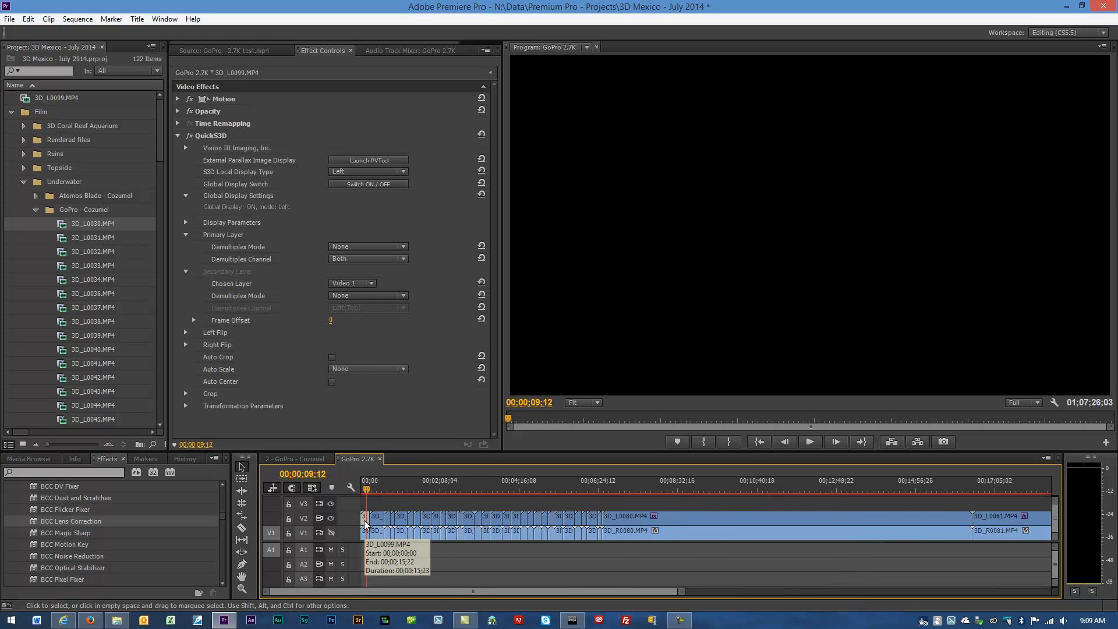
click(684, 310)
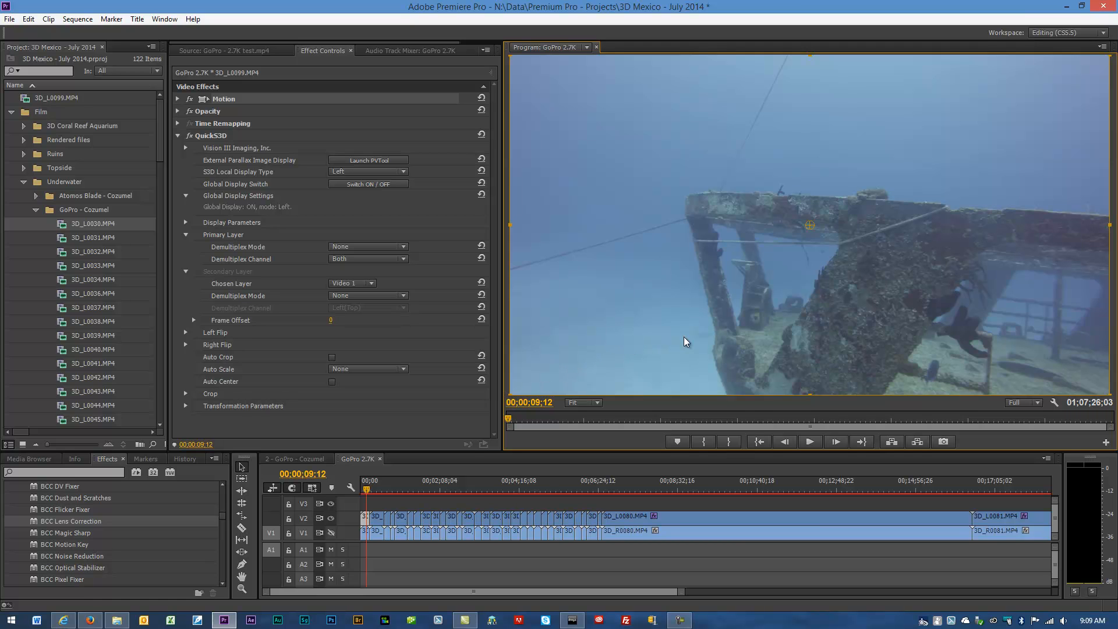
drag(507, 392, 614, 349)
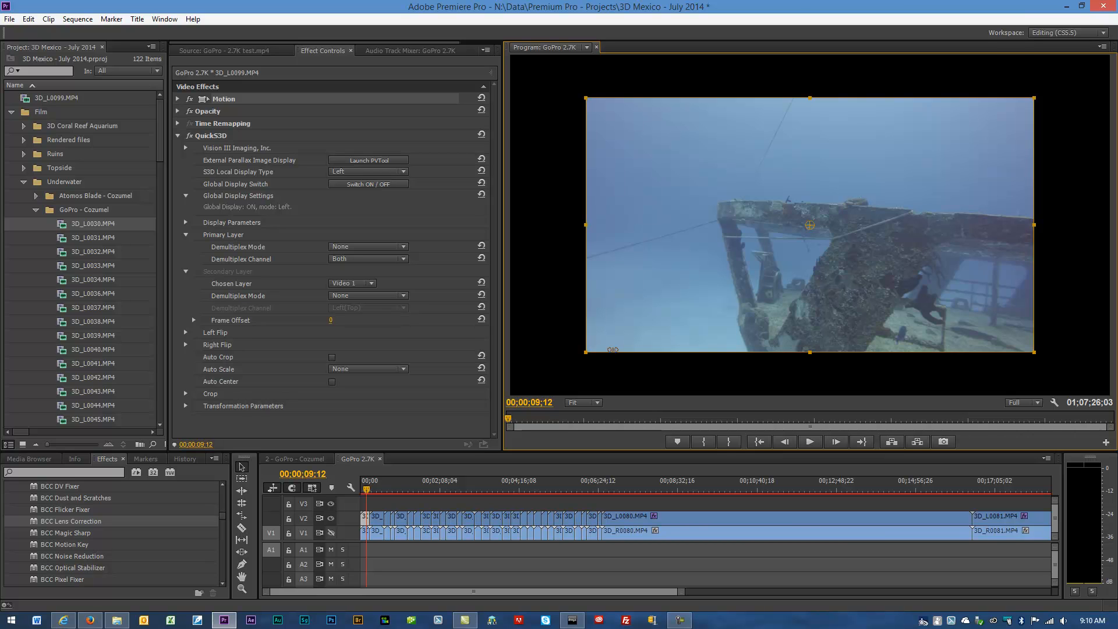
mouse_move(619, 350)
mouse_down()
mouse_move(644, 338)
mouse_move(634, 337)
mouse_up()
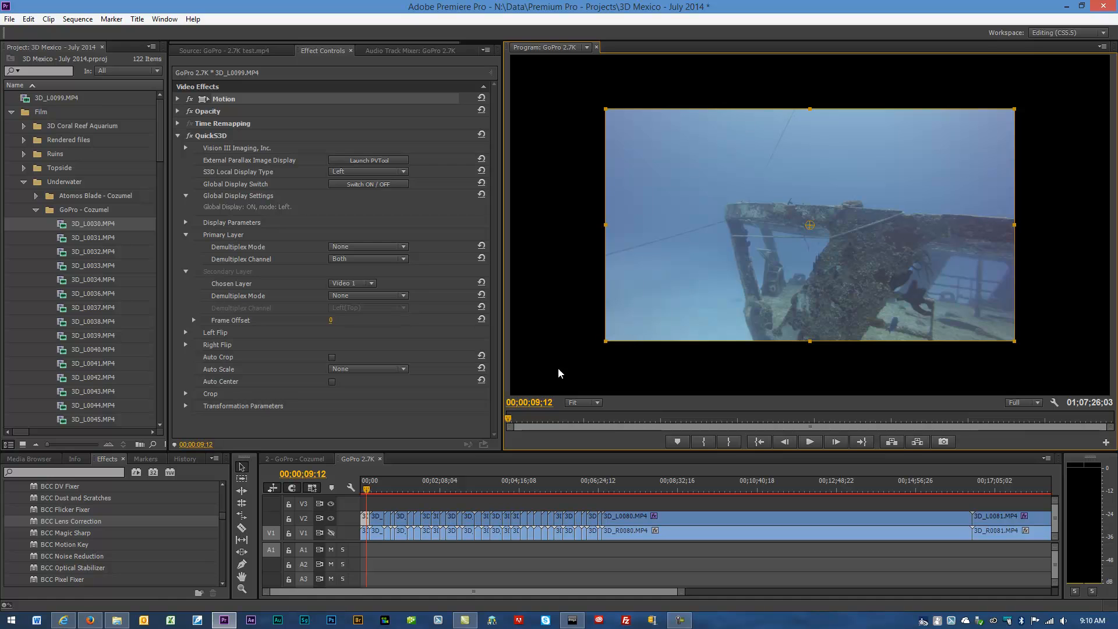
Copy 3D_L0099.MP4 from the GoPro 2.7K sequence and paste it into 2 - GoPro - Cozumel at 00;00;24;07, after the existing clips.
click(366, 521)
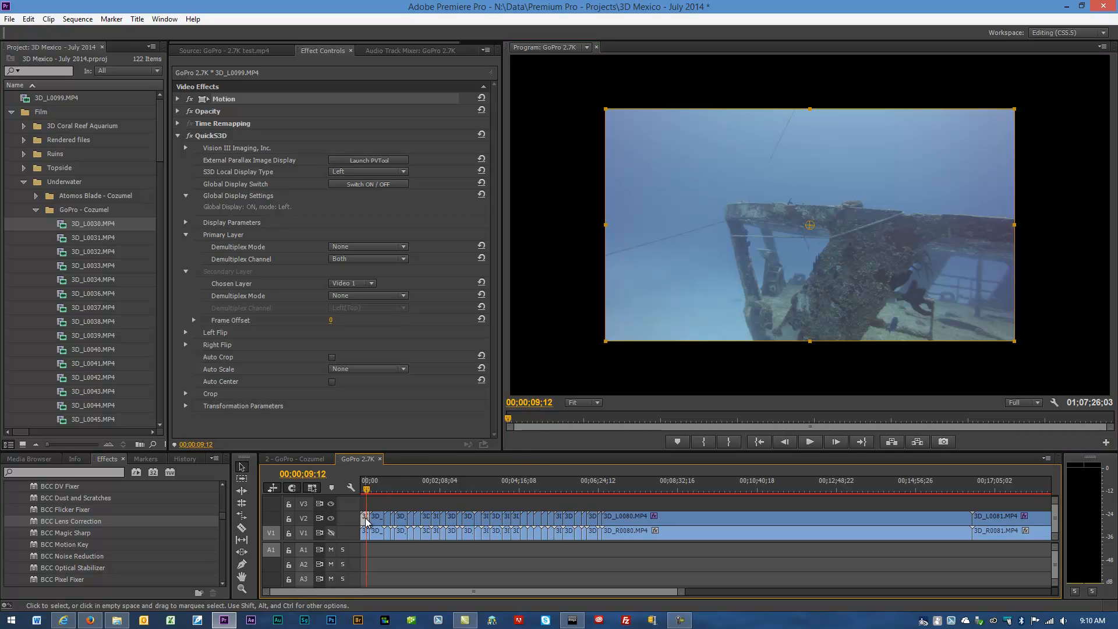
right_click(367, 521)
click(393, 69)
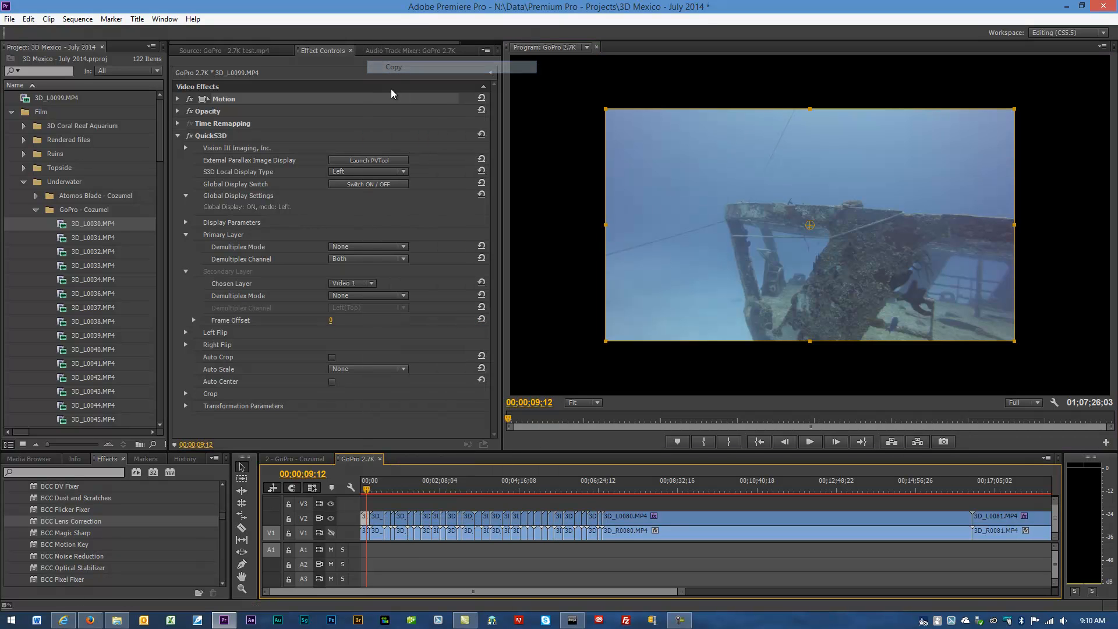
click(295, 458)
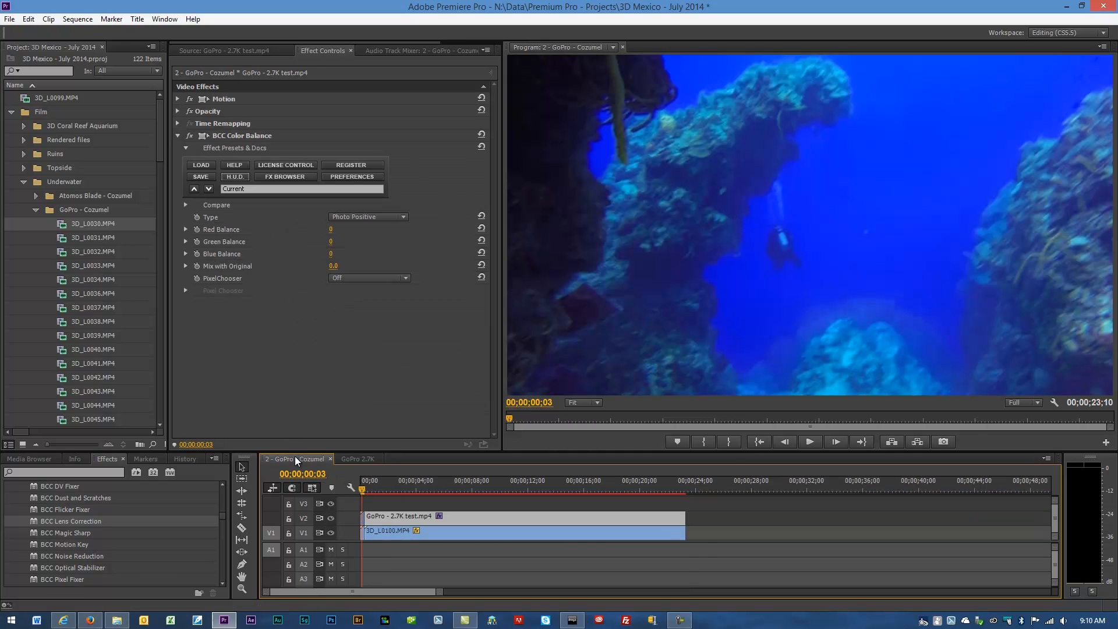
click(699, 484)
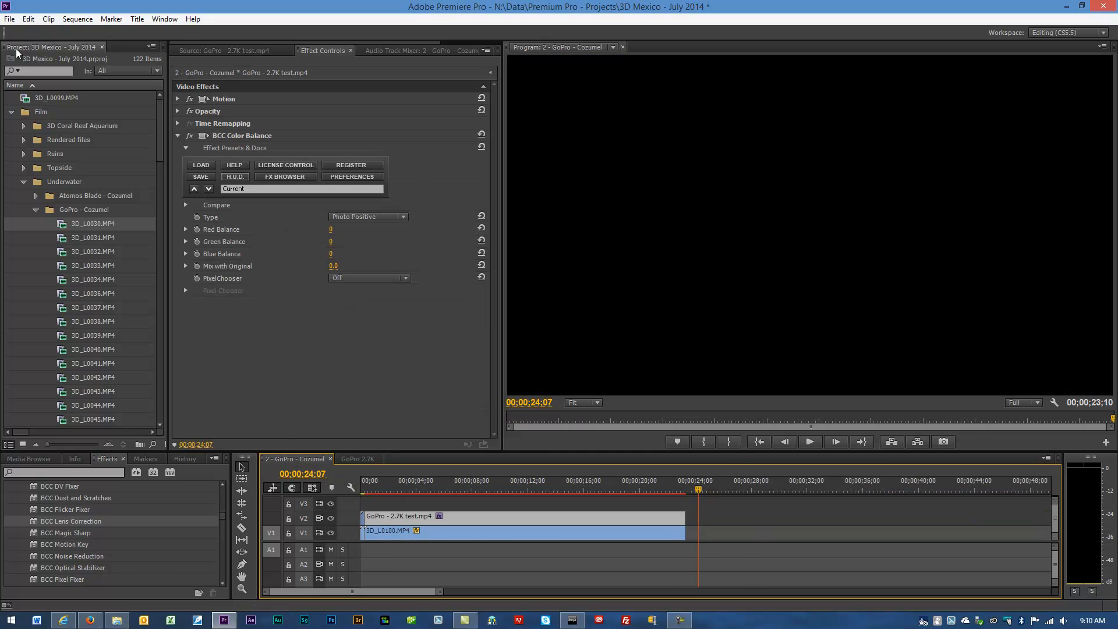
click(28, 19)
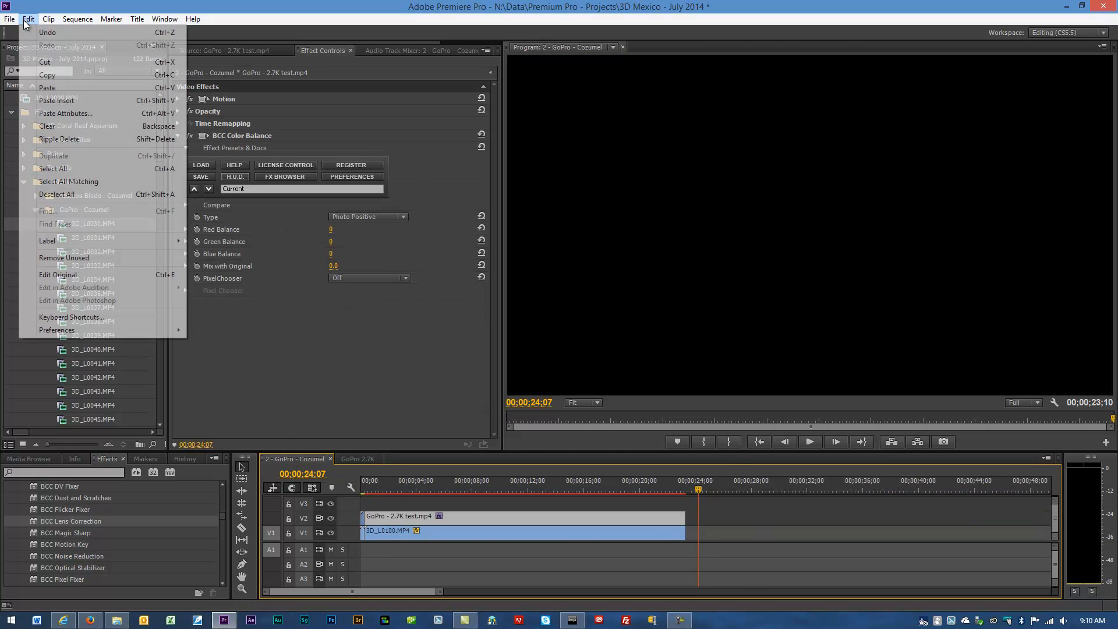
click(47, 87)
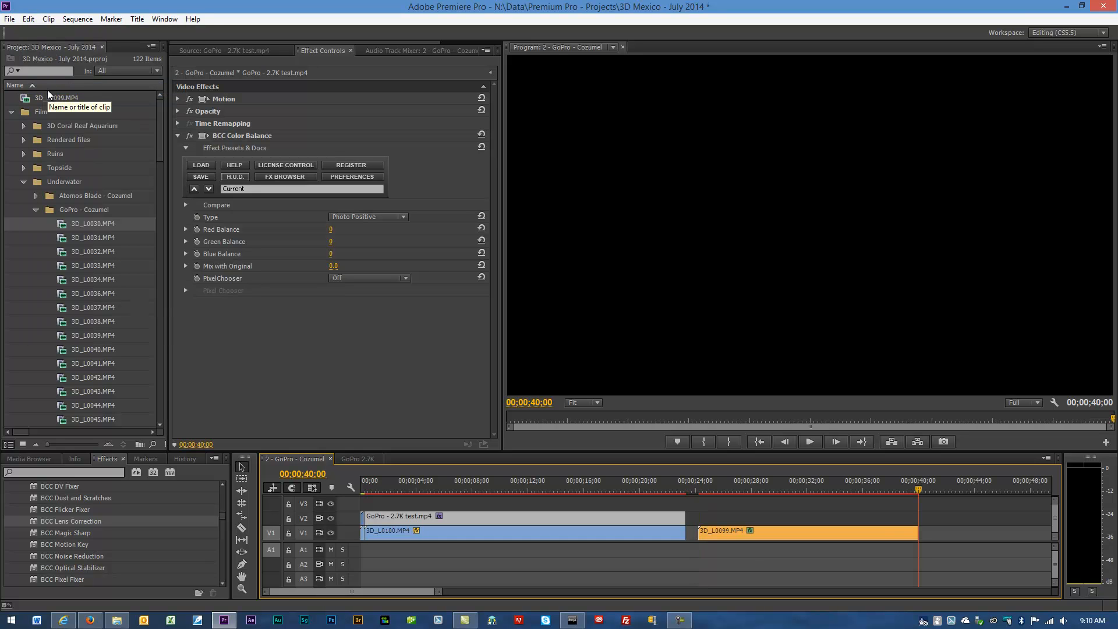
Scale the pasted 3D_L0099.MP4 up to fill the program frame, and scrub back to 00;00;25;22 to check its framing.
drag(920, 492, 823, 492)
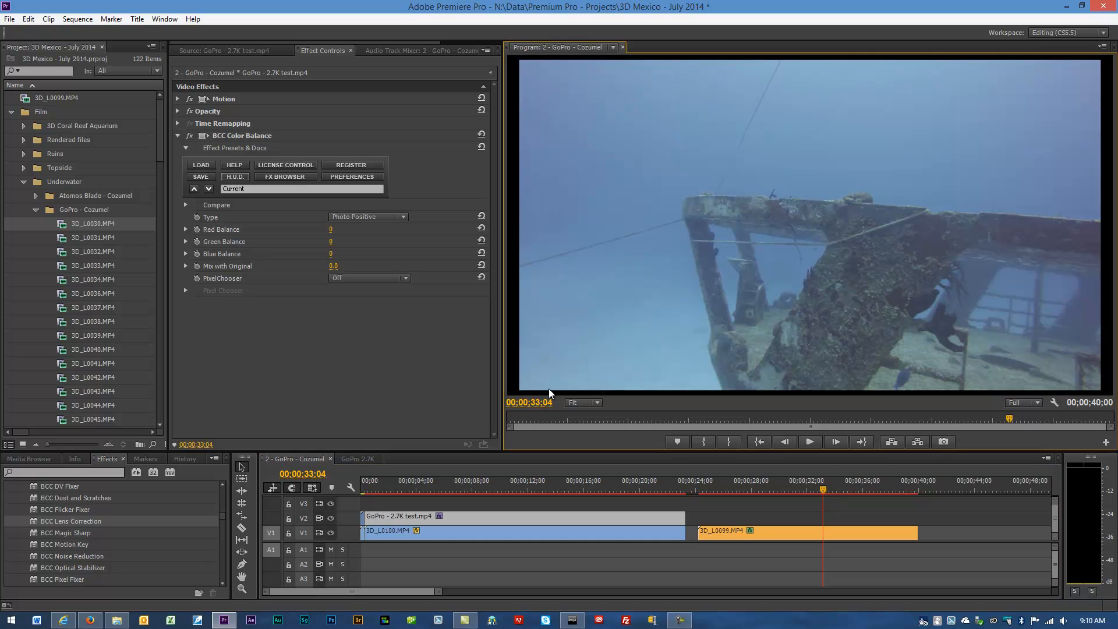
click(522, 384)
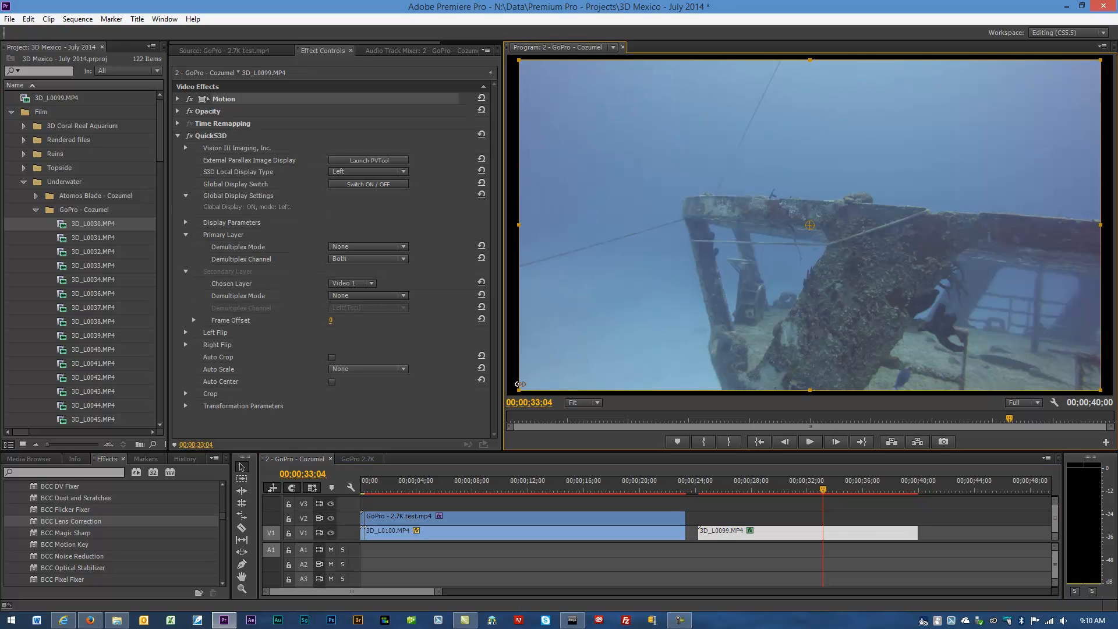
drag(507, 396, 506, 397)
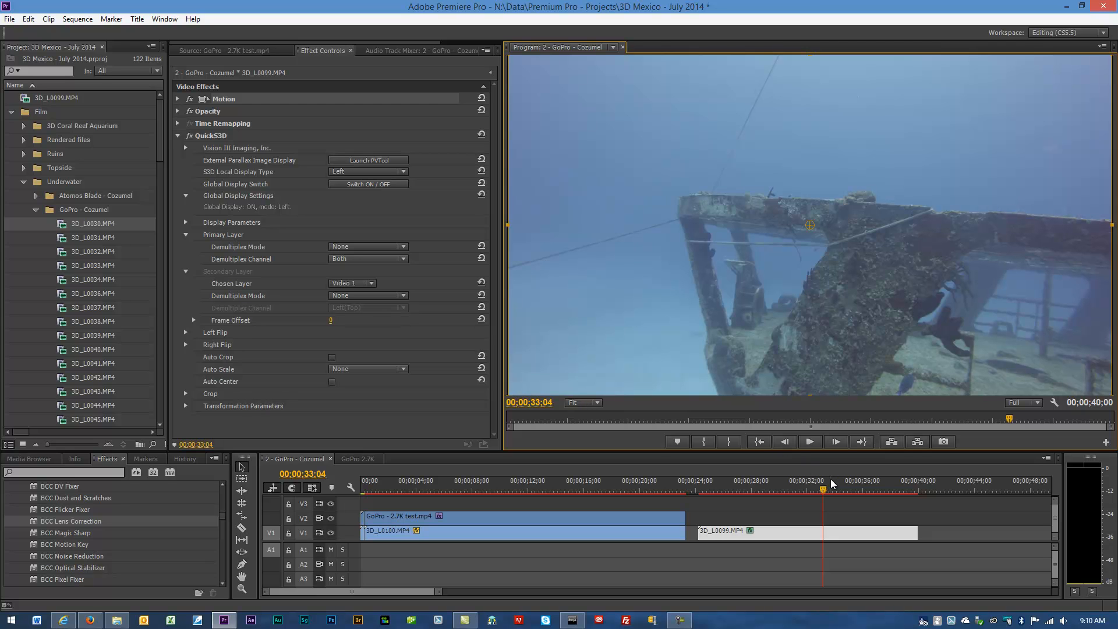
drag(824, 490, 719, 491)
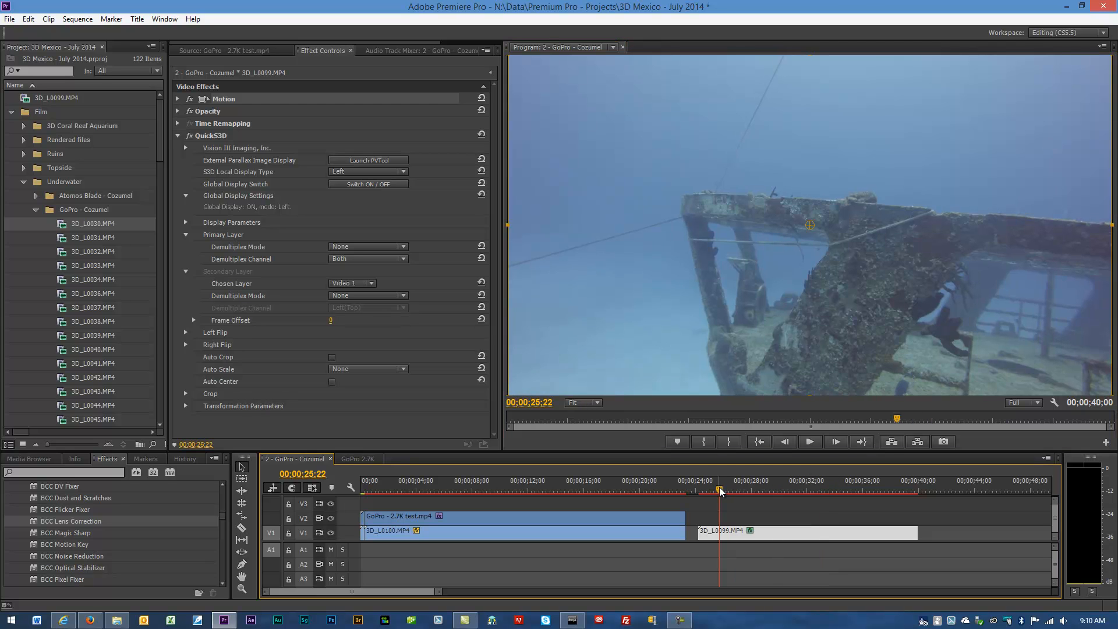
Check the image size in the file properties of the pasted 3D_L0099.MP4 and ripple delete the clip from V1.
right_click(757, 535)
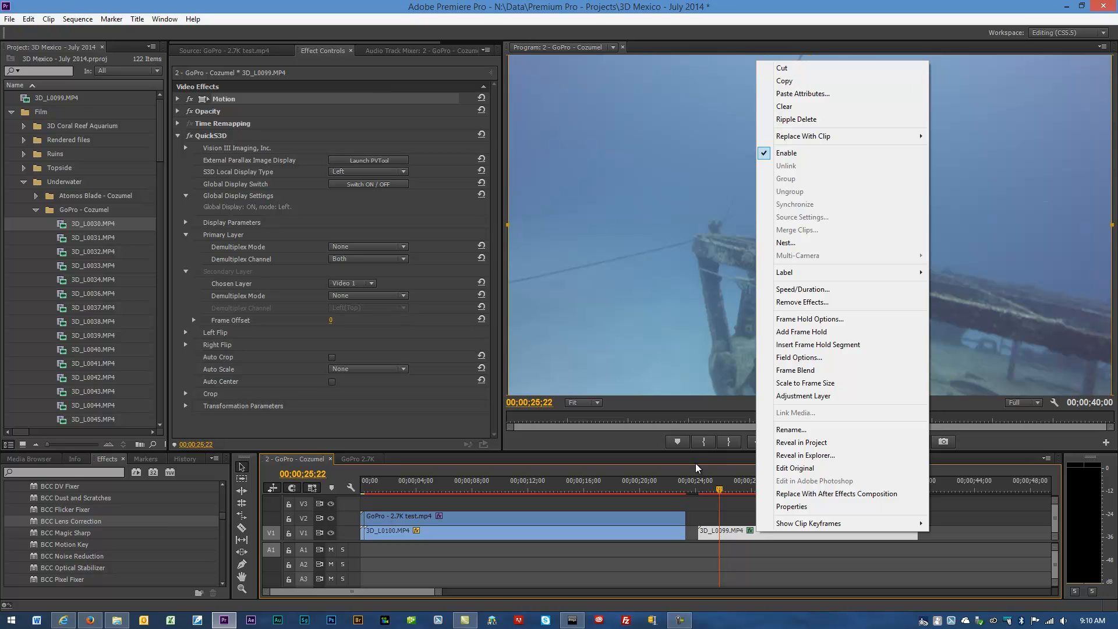
click(779, 507)
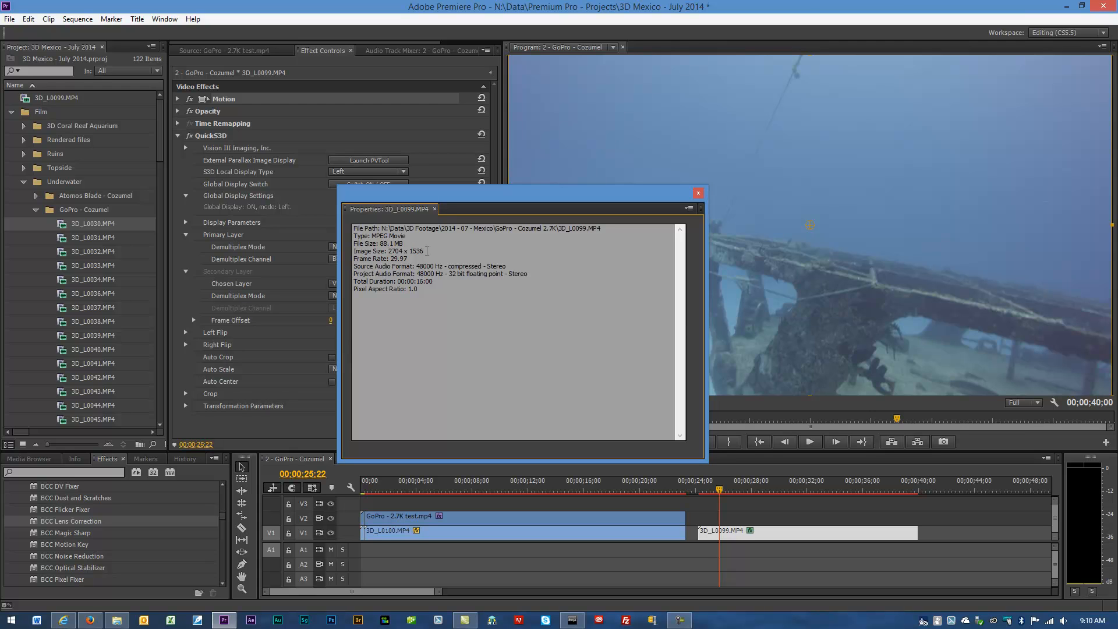
click(698, 193)
right_click(762, 532)
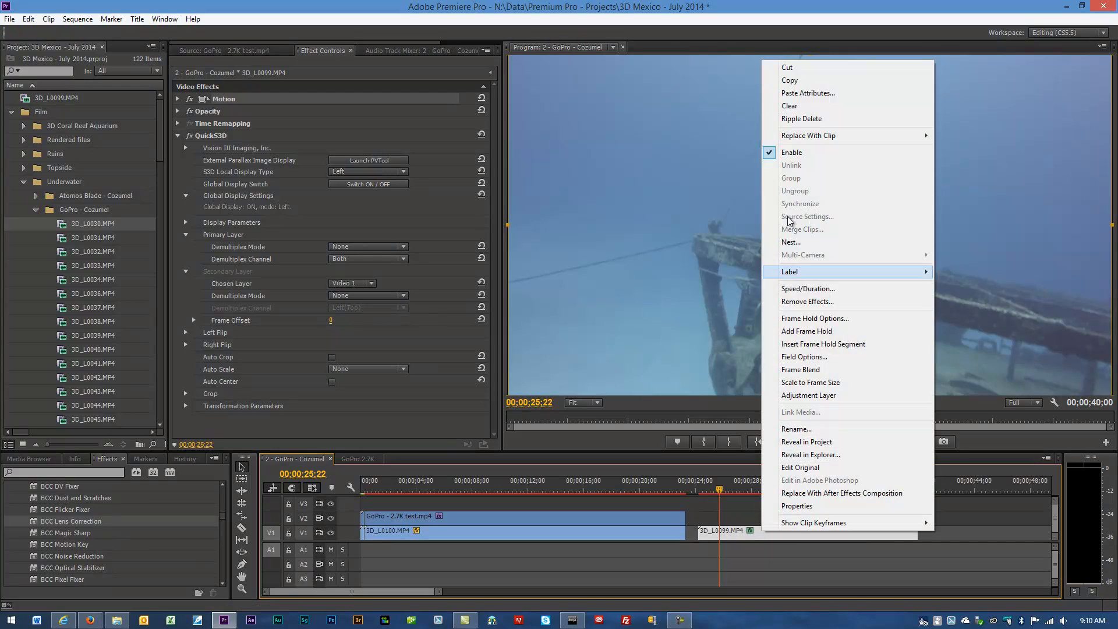
click(790, 119)
Move the playhead to 00;00;06;08, select GoPro - 2.7K test.mp4 on V2 and review the sequence settings without changing them.
drag(719, 487, 448, 487)
click(449, 515)
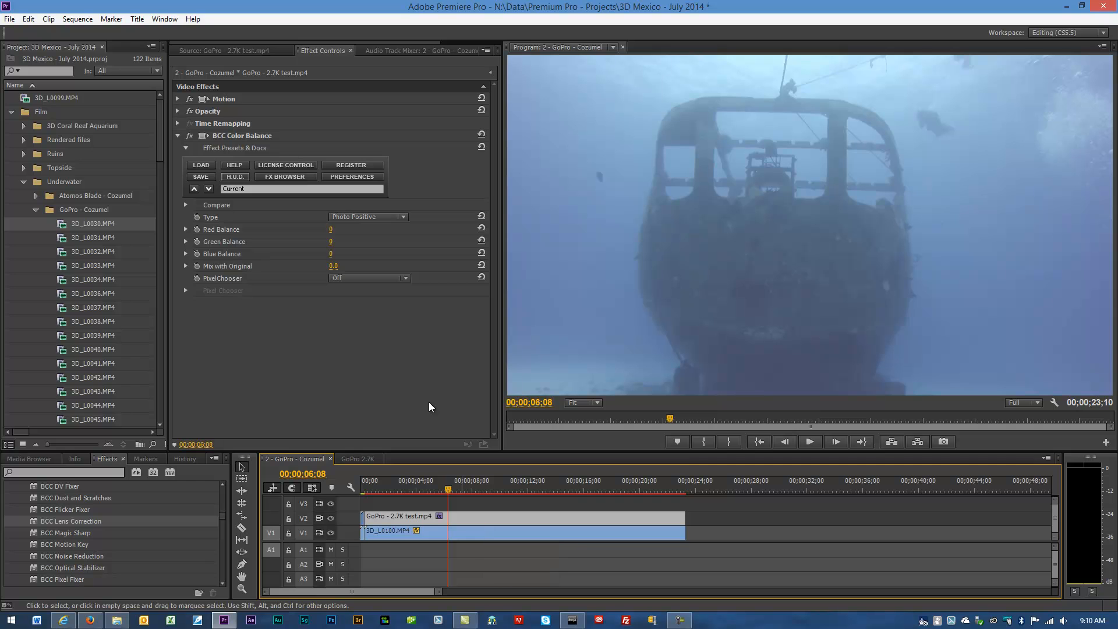
click(78, 19)
click(87, 33)
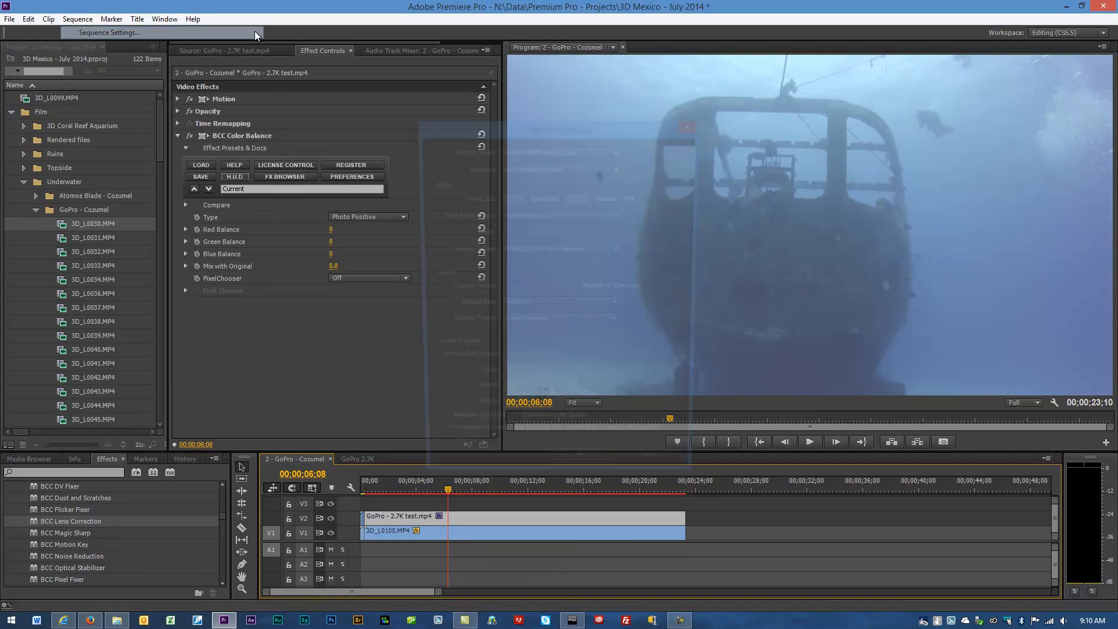
click(655, 476)
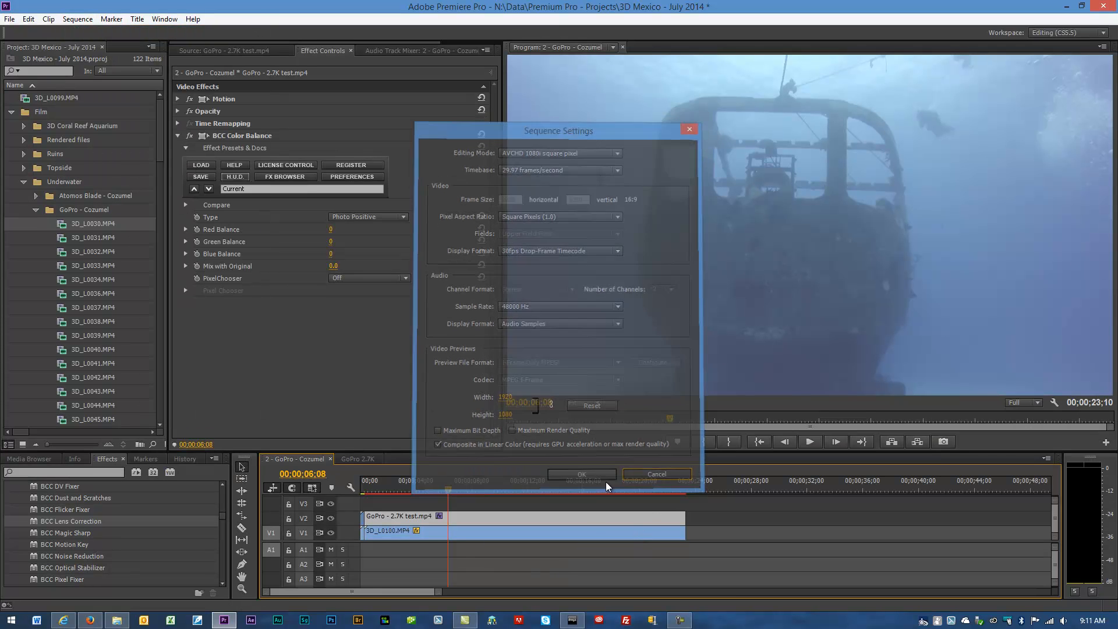
Check the image size in the file properties of GoPro - 2.7K test.mp4 and collapse its BCC Color Balance effect.
right_click(512, 522)
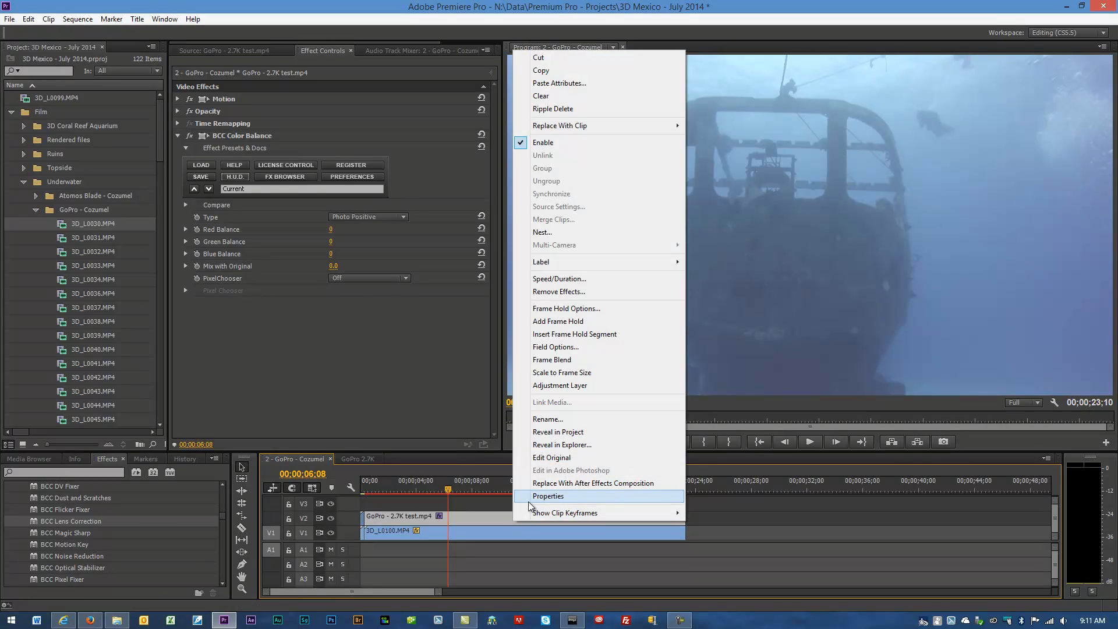
click(544, 496)
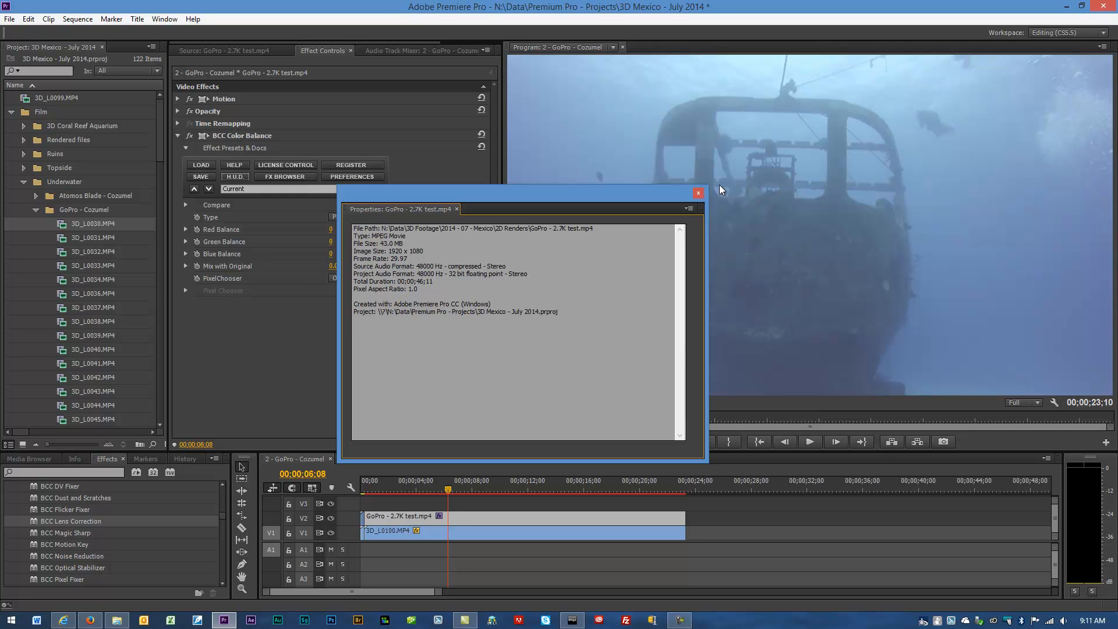
click(698, 193)
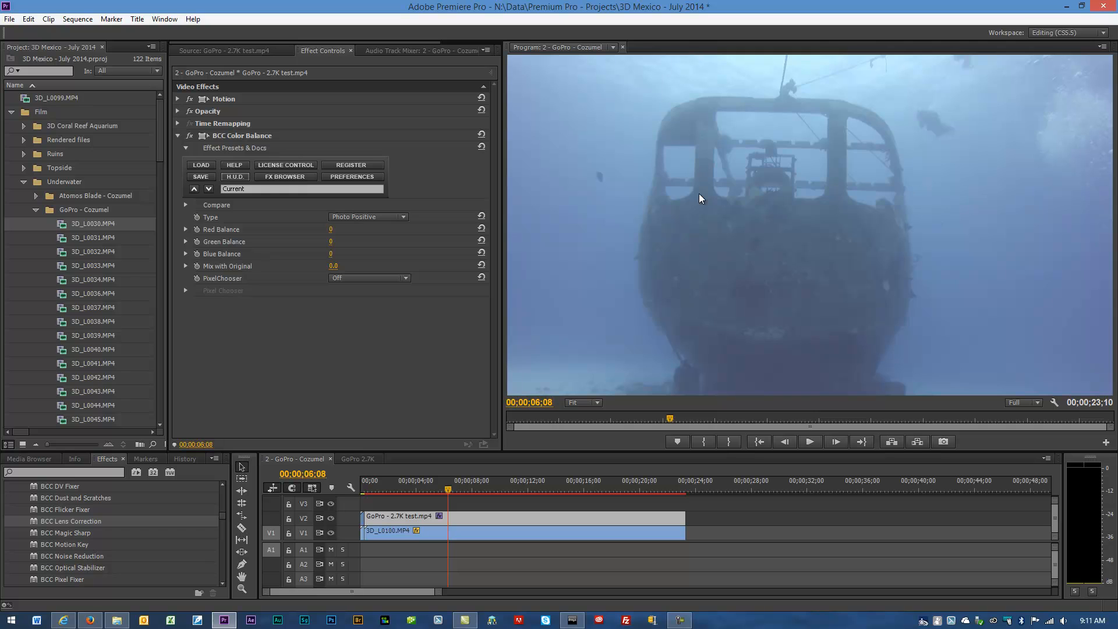
click(177, 136)
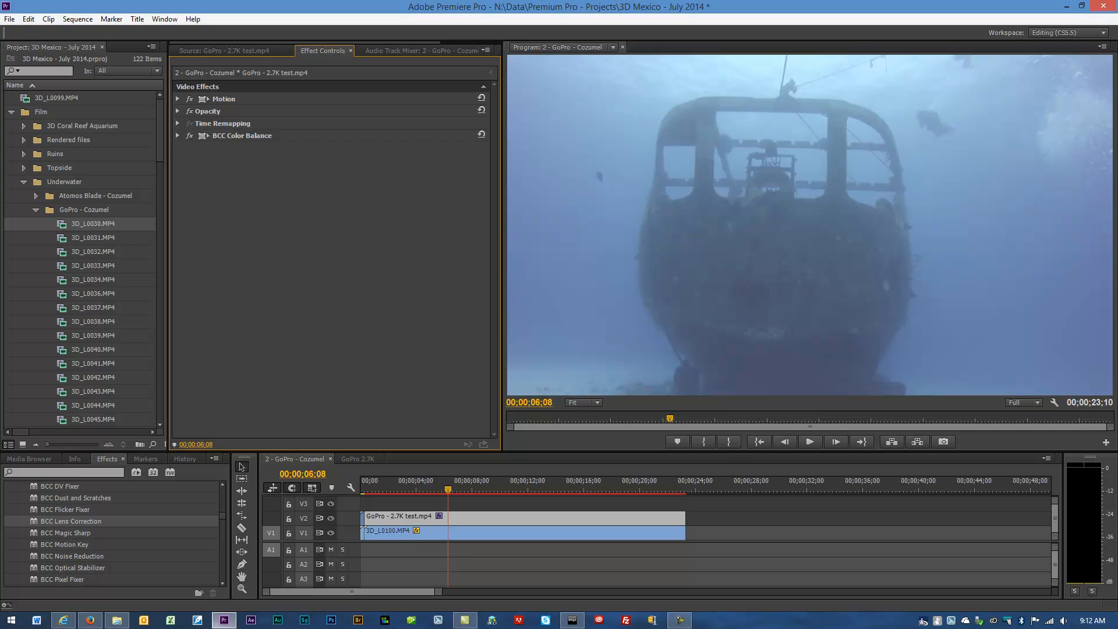
Switch to Internet Explorer, open the GoPro Filming Guide page from the site's Online Training section and view its Topics Covered list.
click(65, 621)
mouse_move(651, 102)
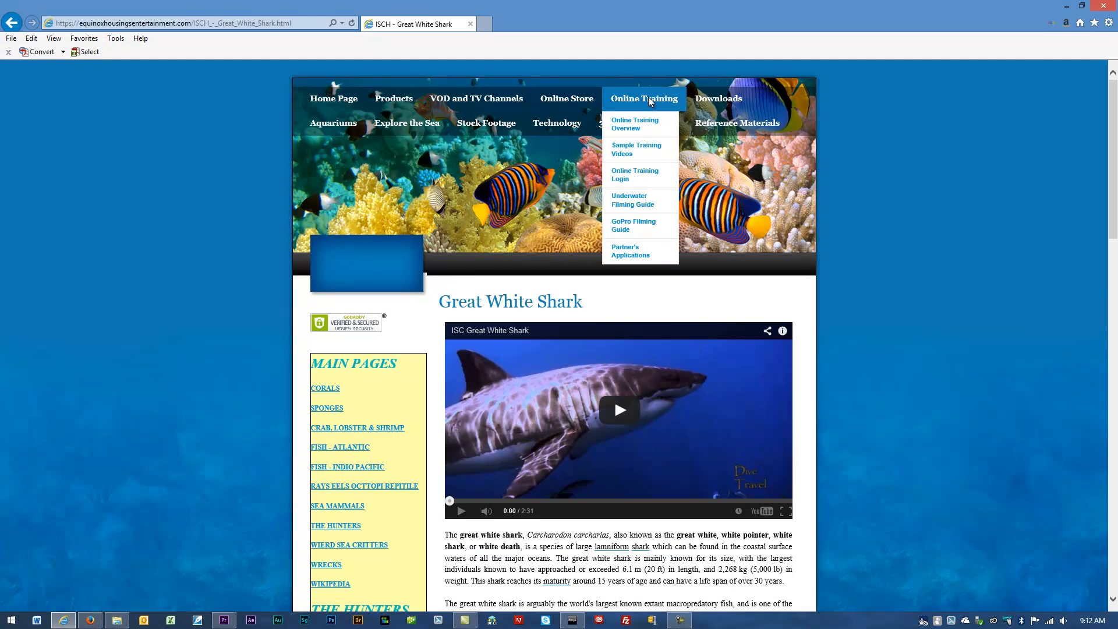
click(635, 227)
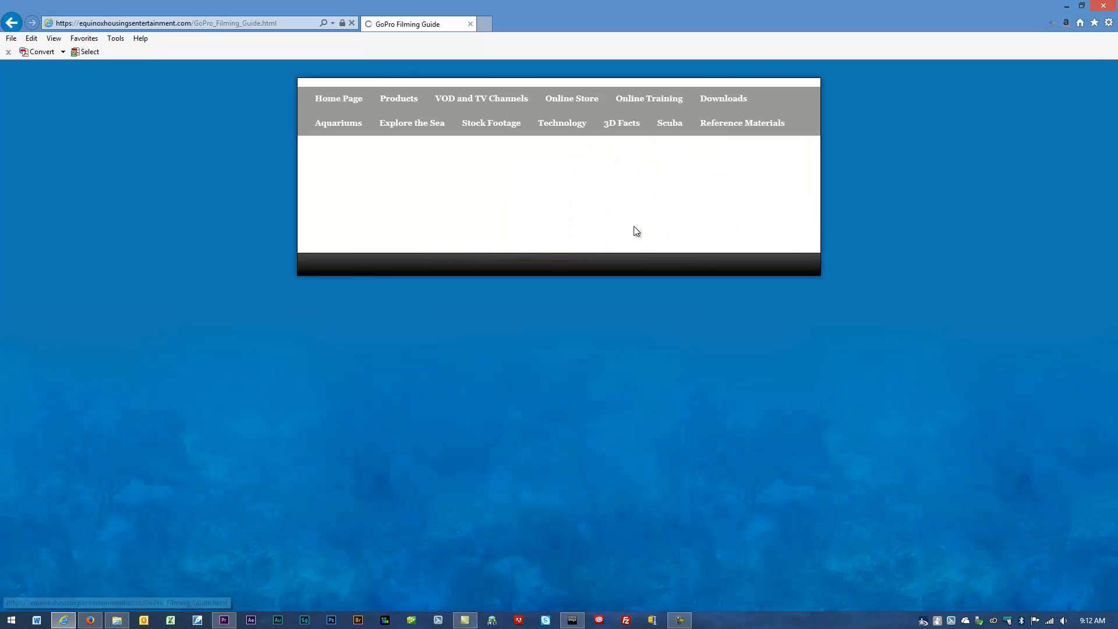
scroll(634, 231, down, 6)
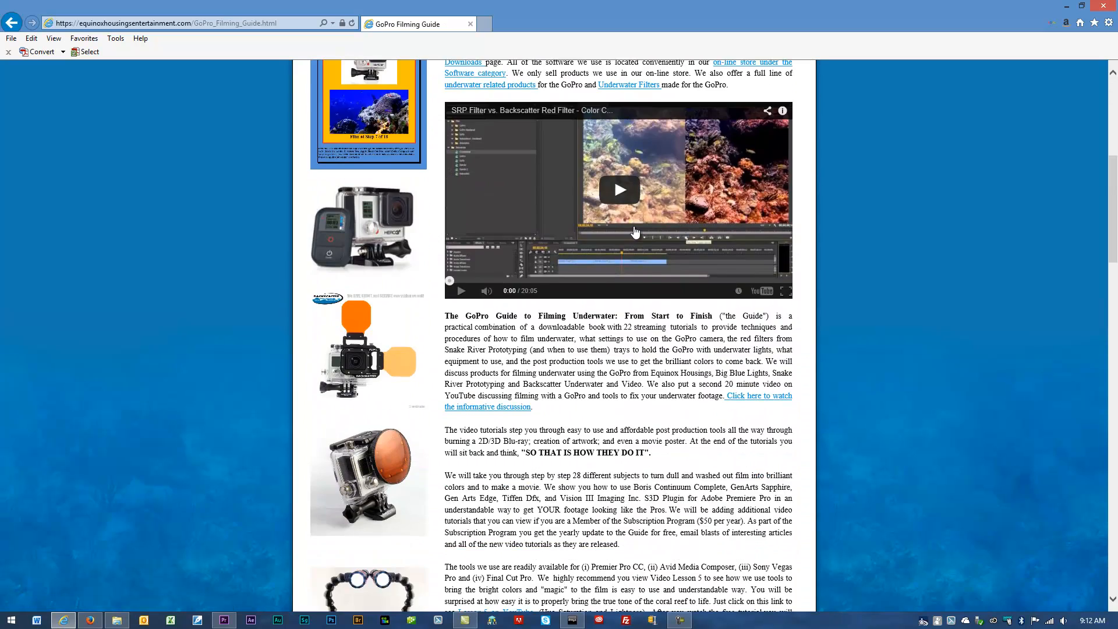
scroll(634, 231, down, 12)
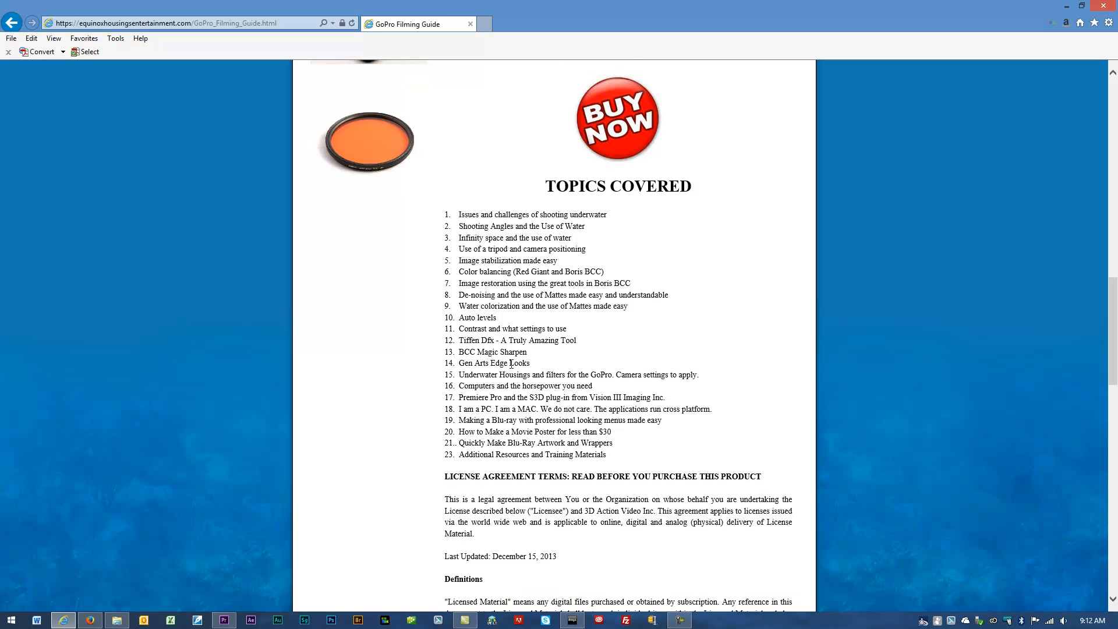
Return to the top of the GoPro Filming Guide page and switch back to Premiere Pro.
scroll(511, 364, up, 3)
scroll(510, 364, up, 6)
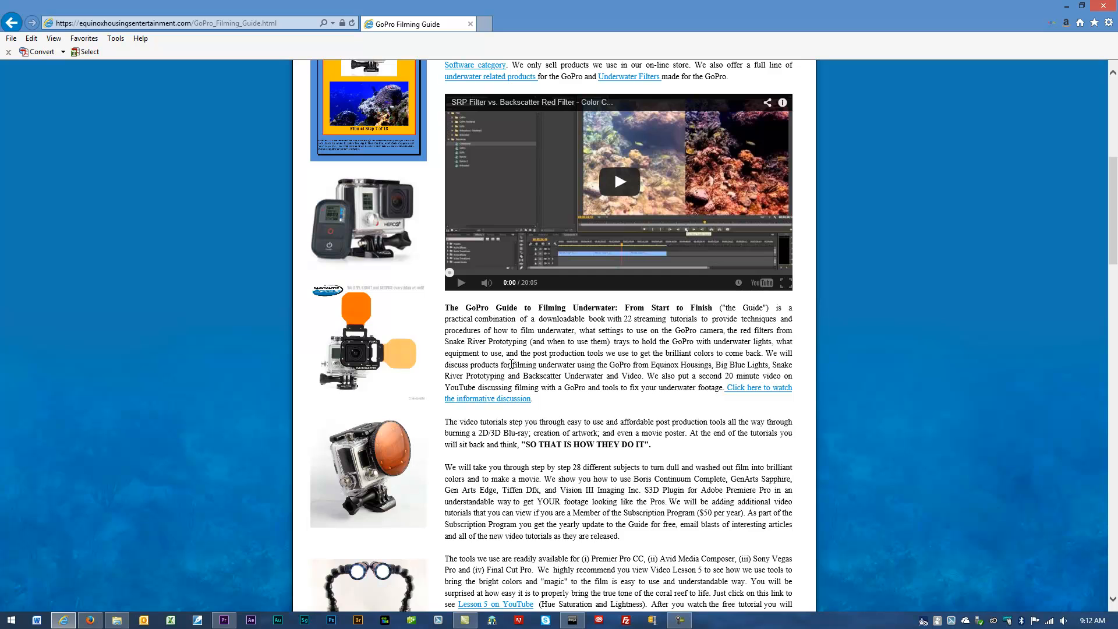
scroll(511, 364, up, 3)
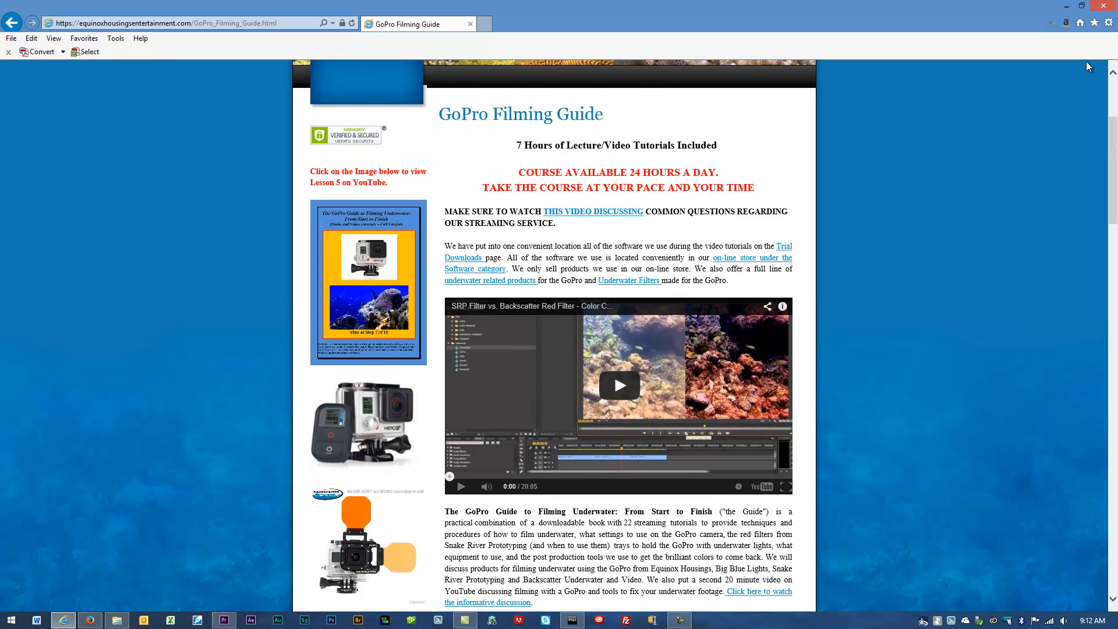
click(1069, 7)
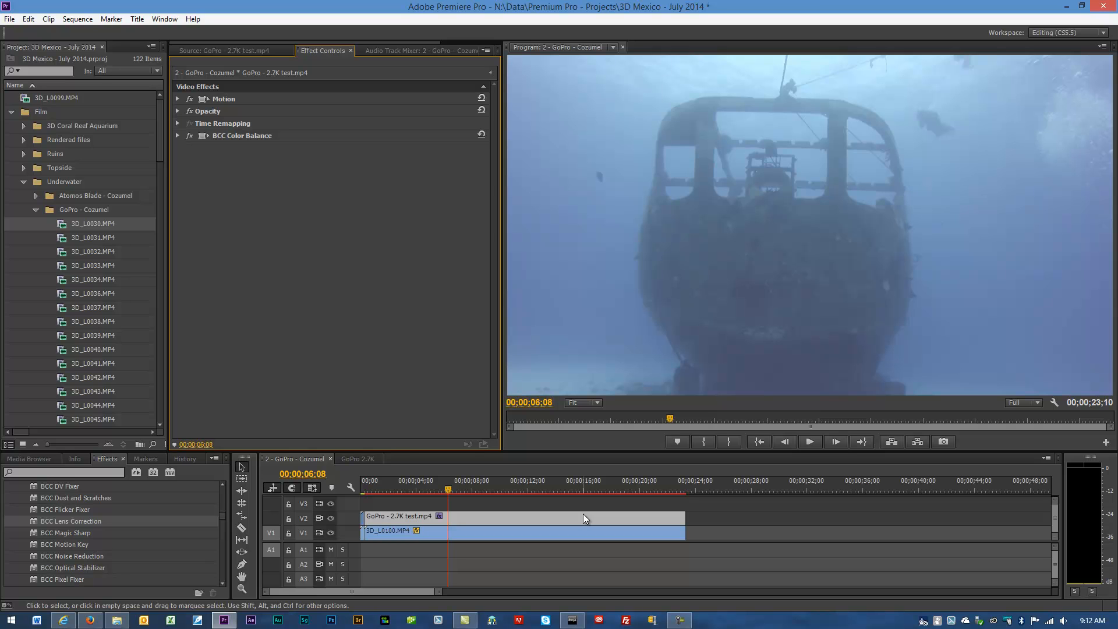
Play the 2 - GoPro - Cozumel sequence from its start to 00;00;01;00 and return the playhead to 00;00;00;03.
drag(437, 594, 364, 594)
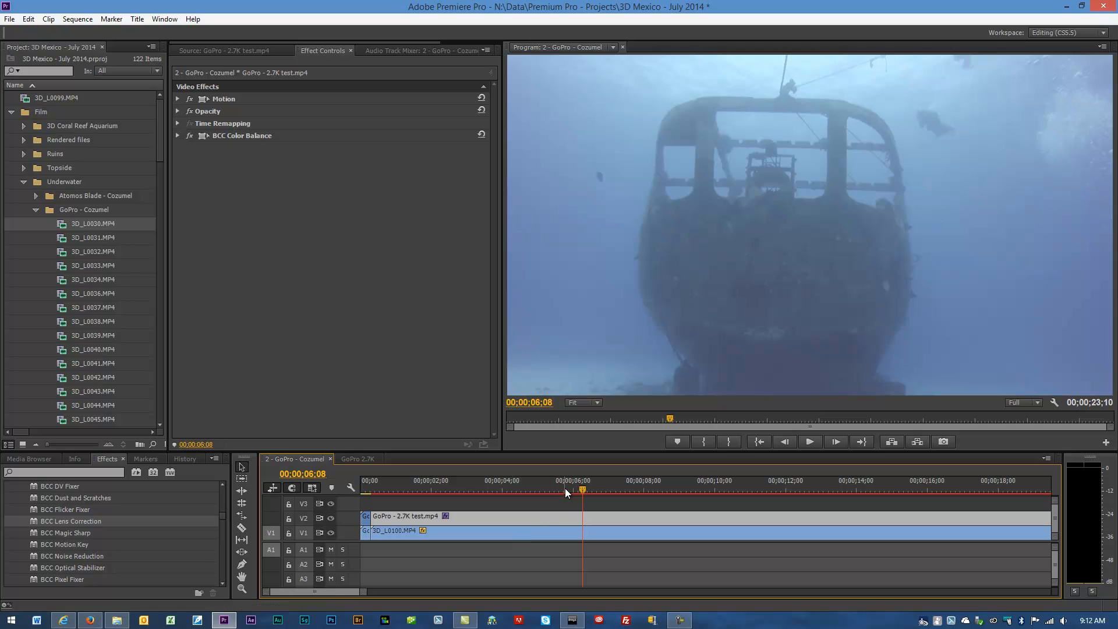
drag(587, 489, 359, 491)
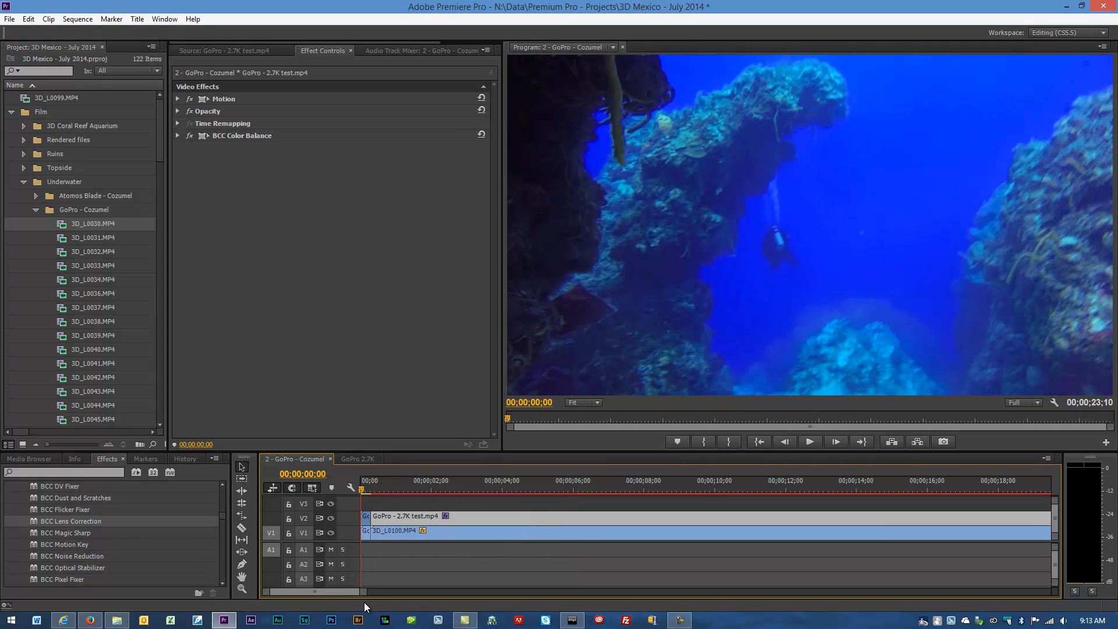
drag(362, 592, 339, 593)
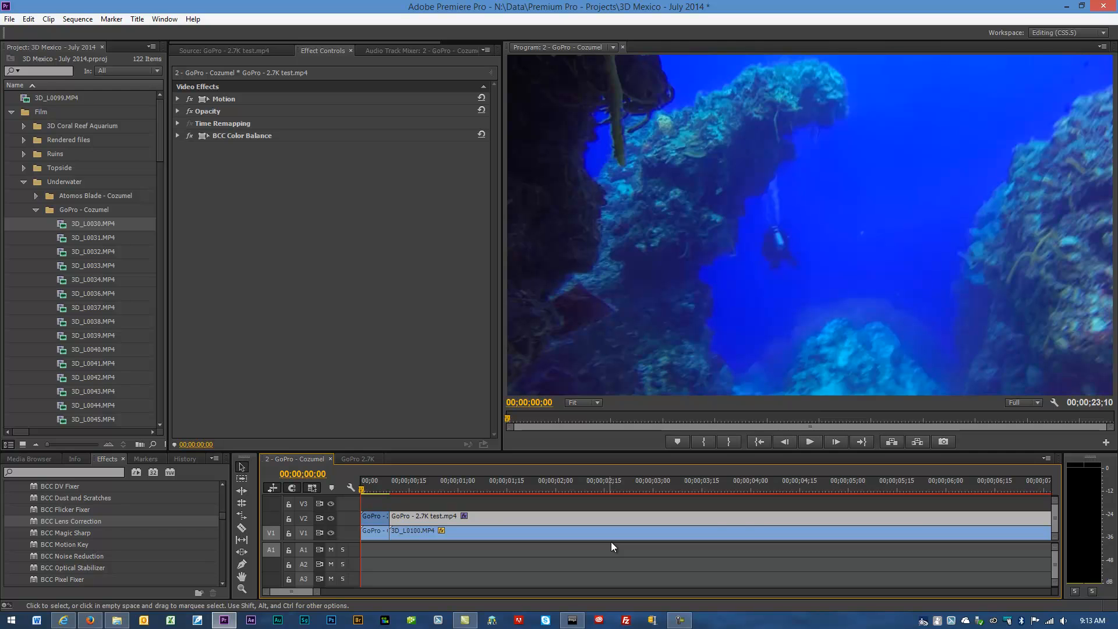
click(808, 441)
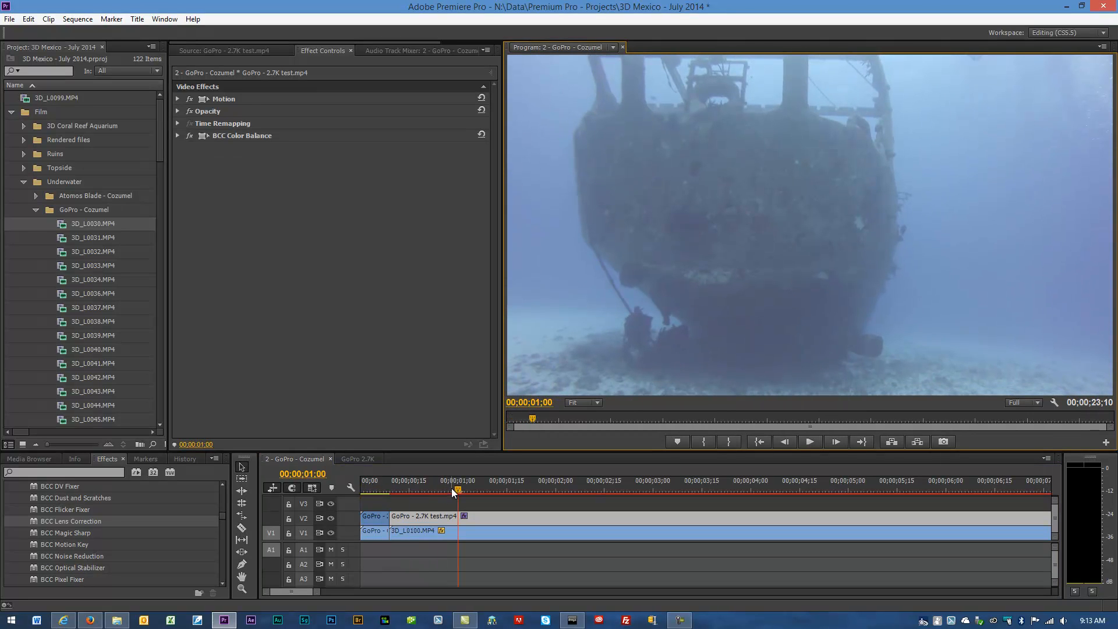
drag(456, 486, 368, 487)
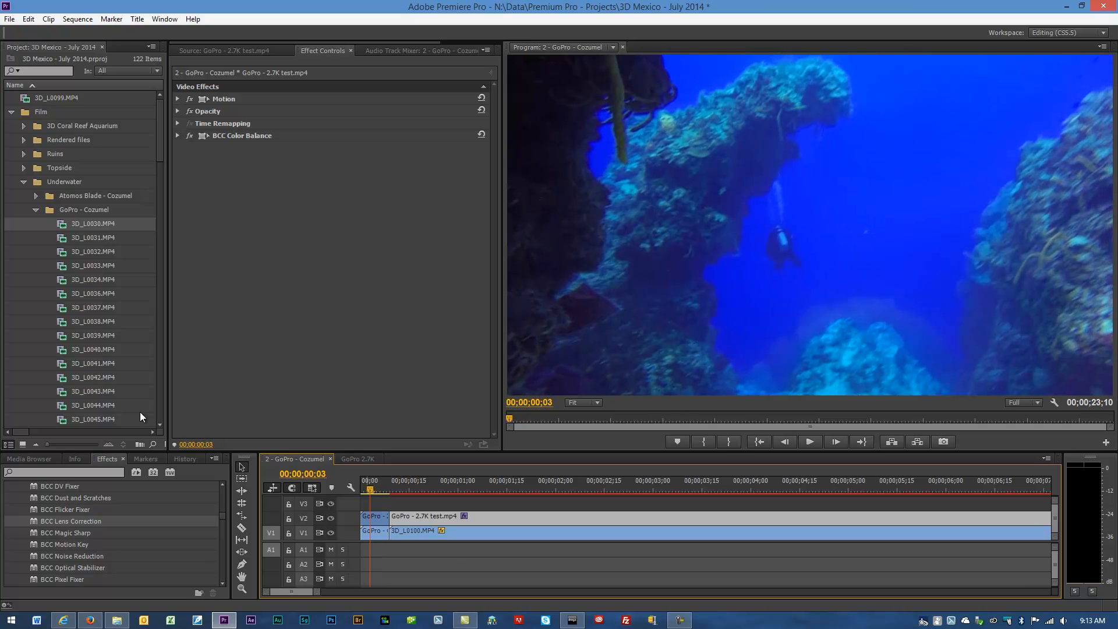
Collapse the GoPro - Cozumel and Underwater film bins and open the 2 - GoPro - Cozumel sequence from the Underwater sequences bin.
click(33, 209)
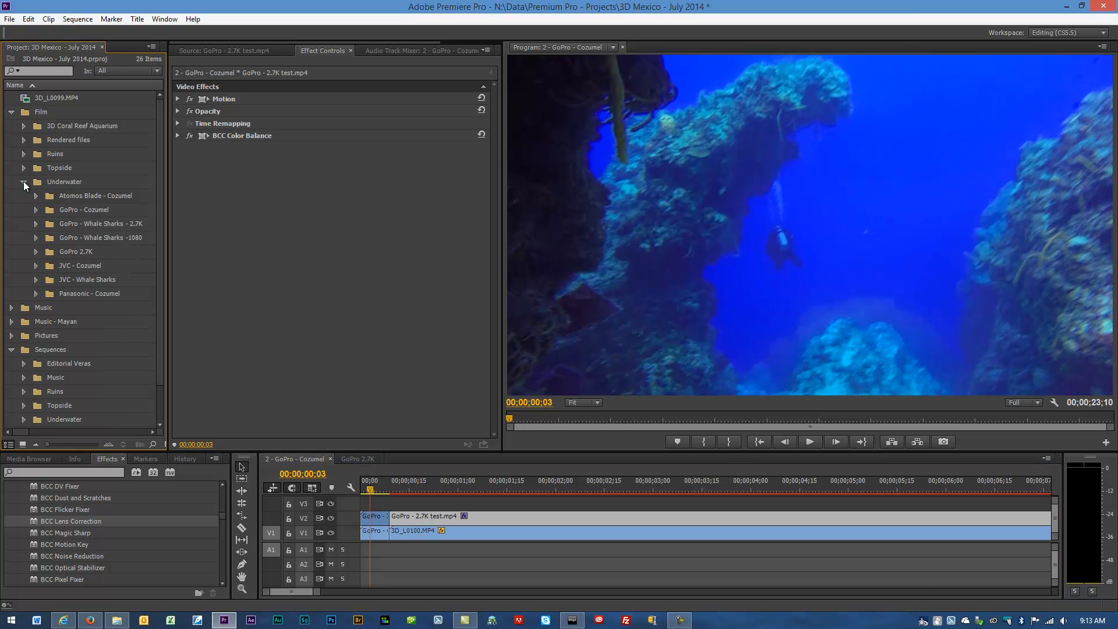
click(23, 182)
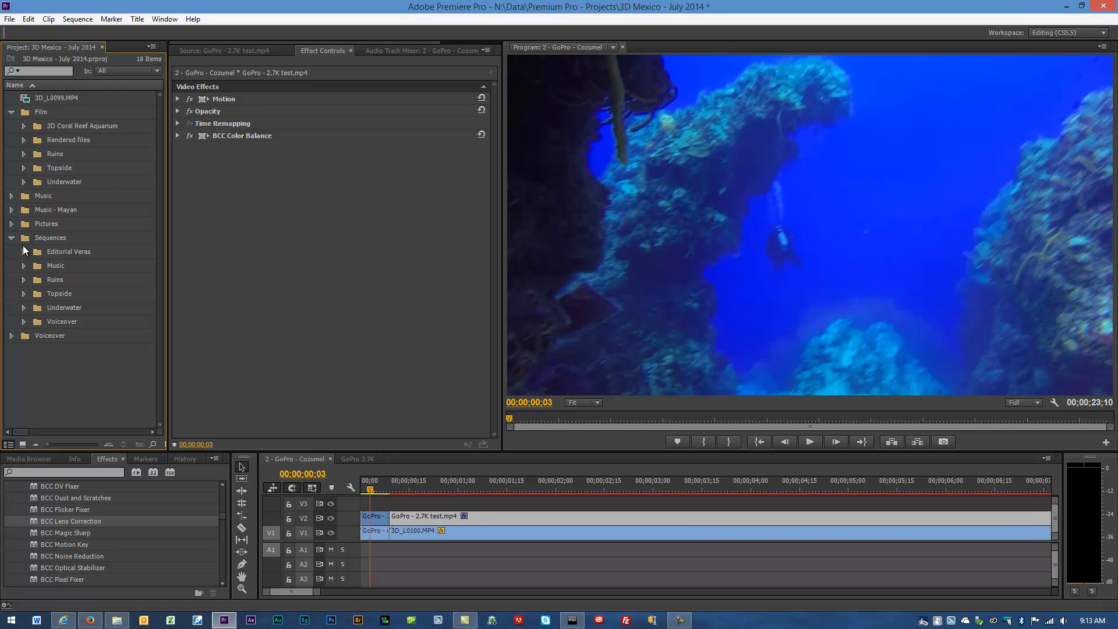
click(23, 308)
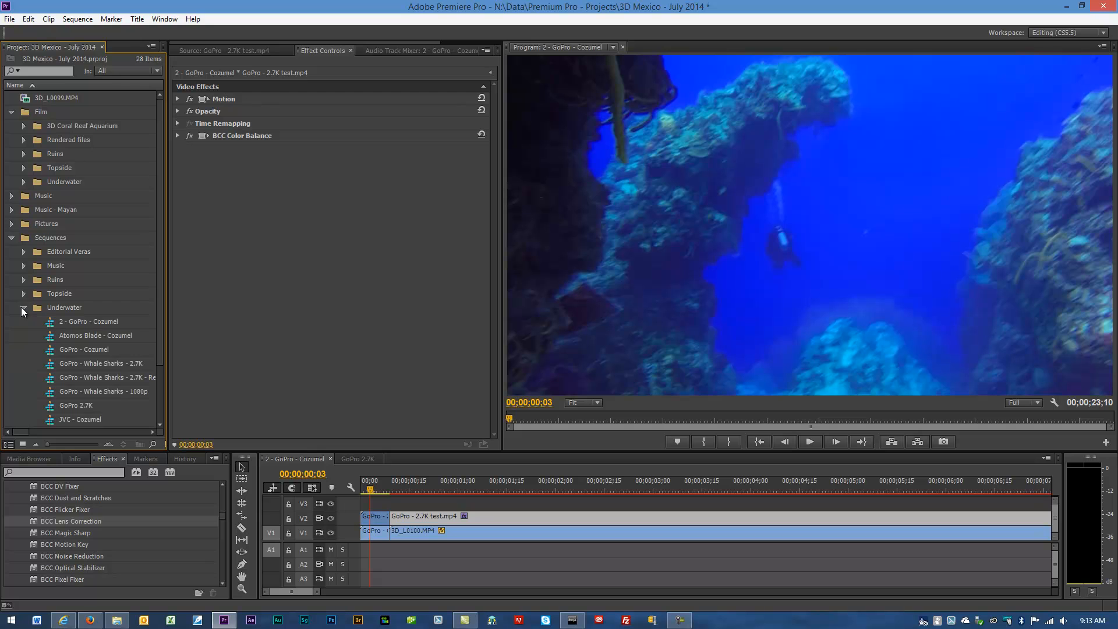
double_click(55, 321)
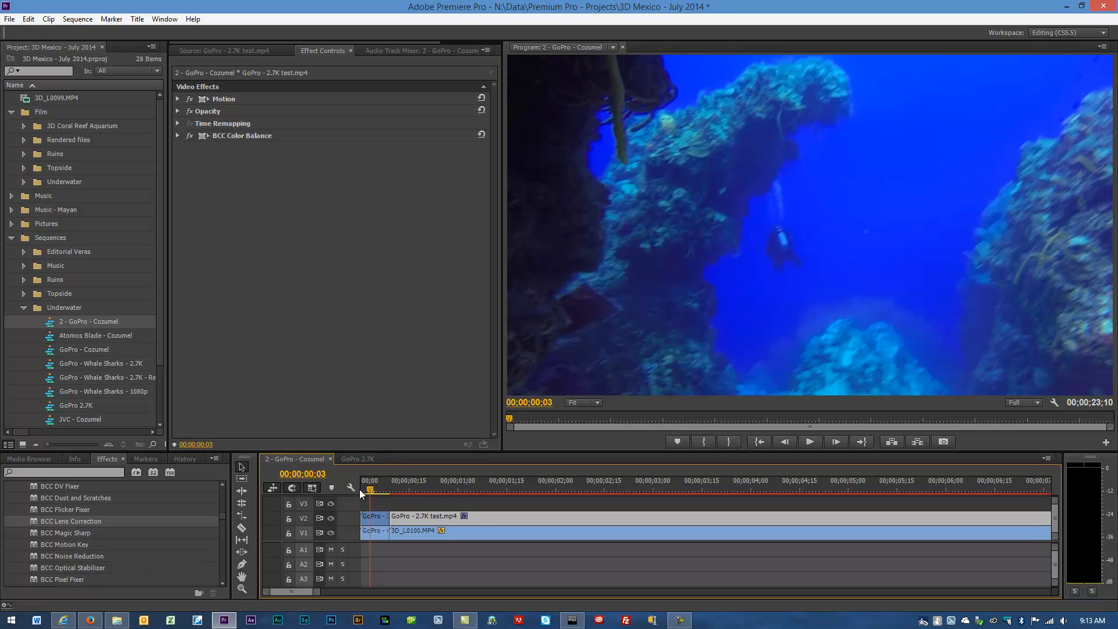
scroll(115, 360, down, 2)
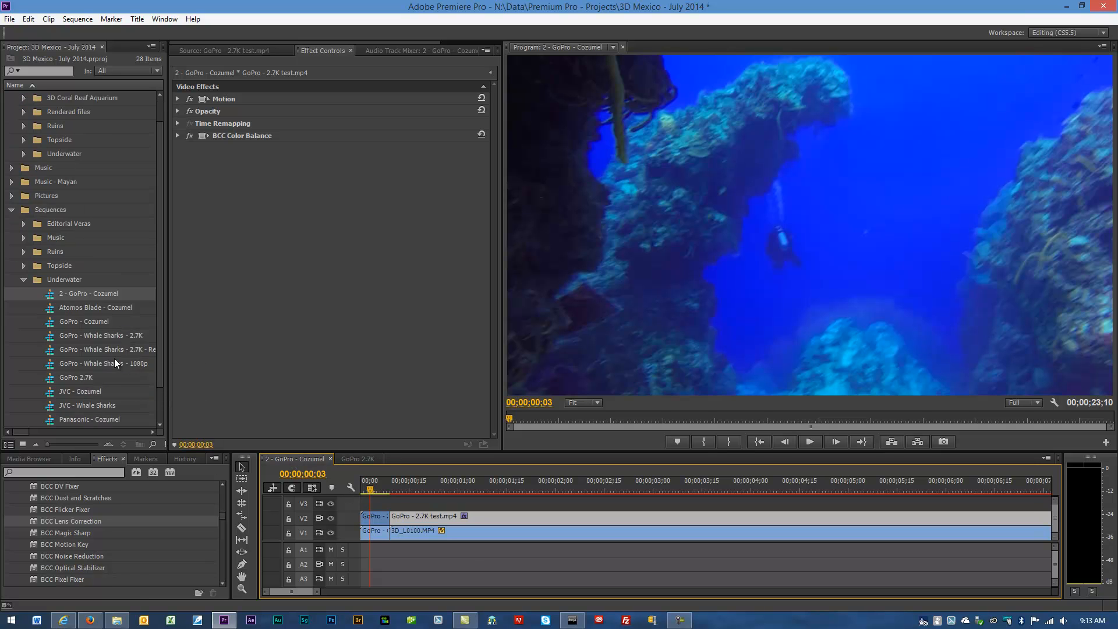
scroll(52, 378, down, 2)
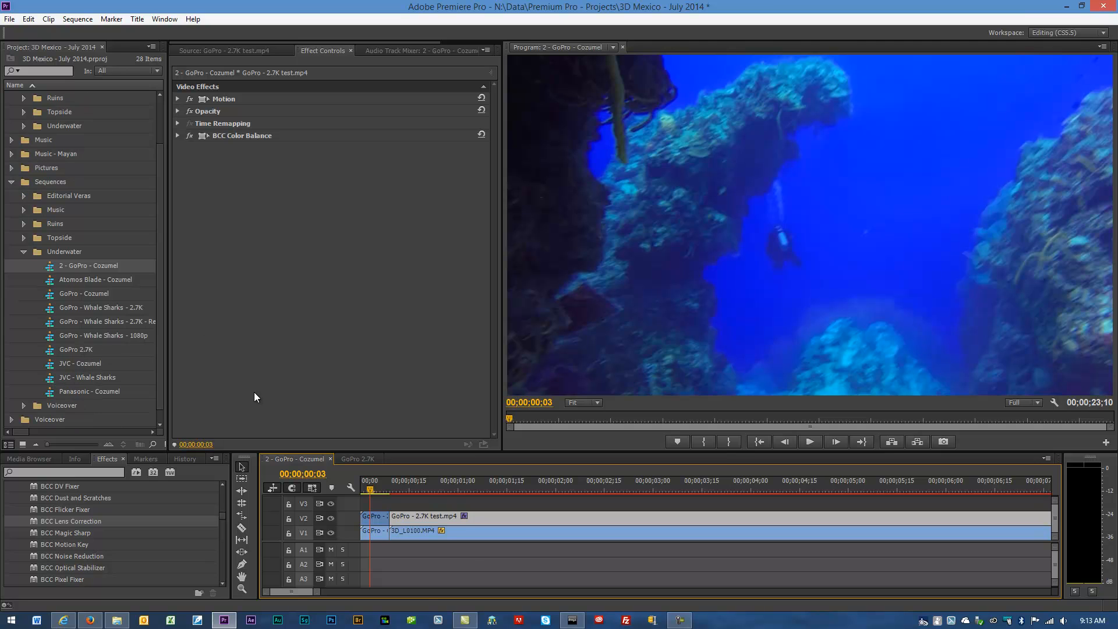
Expand the Rendered files bin and place GoPro - Cozumel.mp4 on V1 directly after 3D_L0100.MP4.
drag(318, 591, 534, 590)
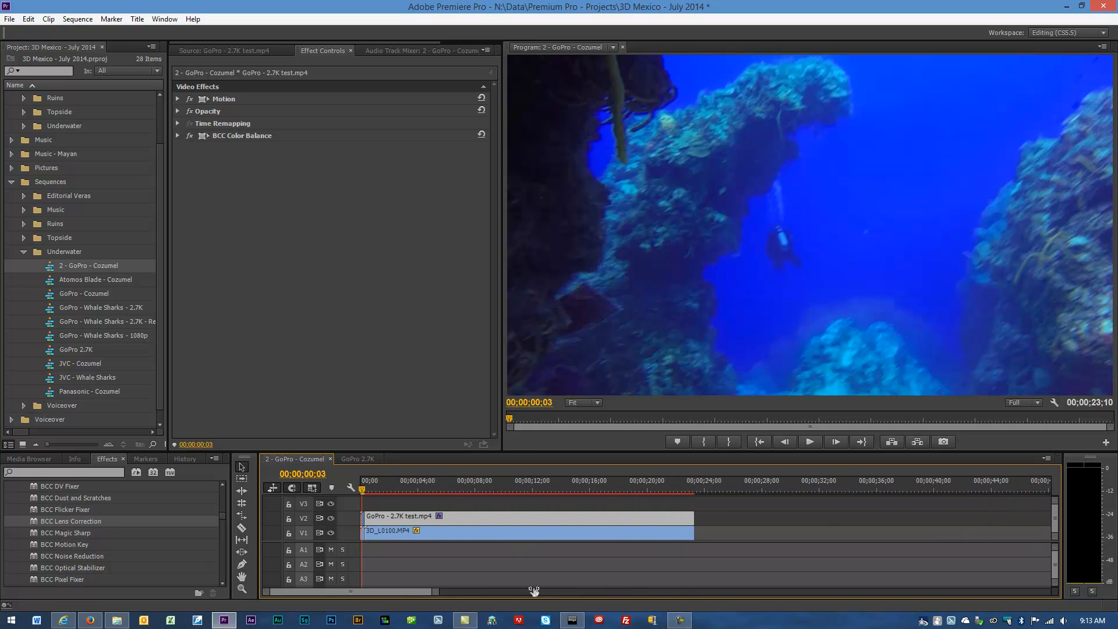
click(160, 121)
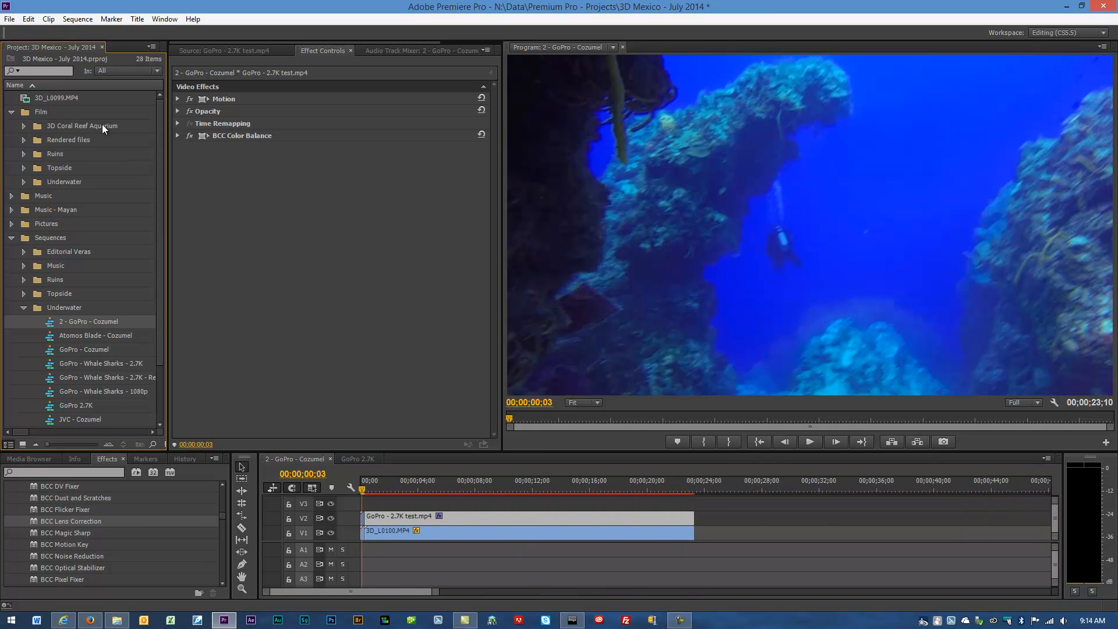
click(21, 139)
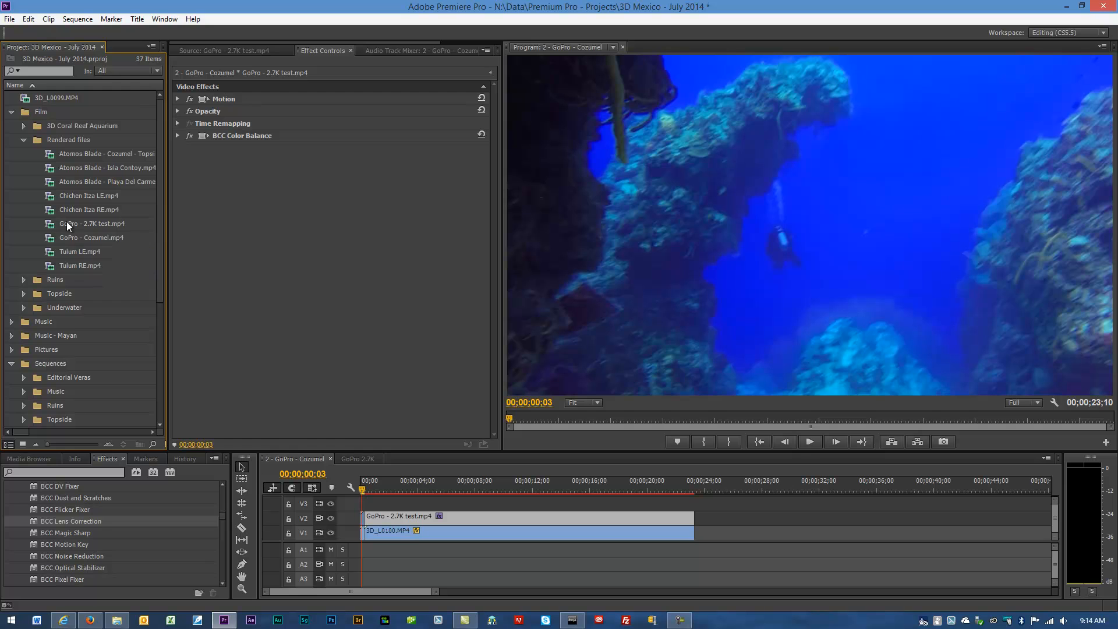
drag(54, 237, 704, 533)
Move the playhead to 00;00;23;17 near the start of GoPro - Cozumel.mp4 and play the clip until 00;00;43;16.
click(720, 487)
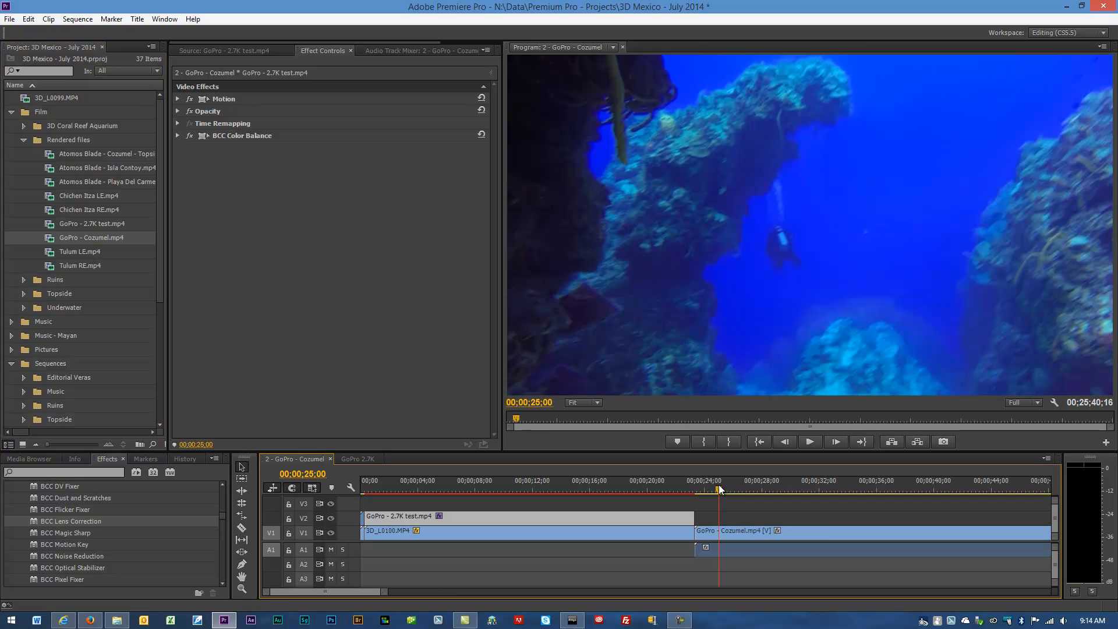
click(705, 487)
drag(703, 488, 695, 485)
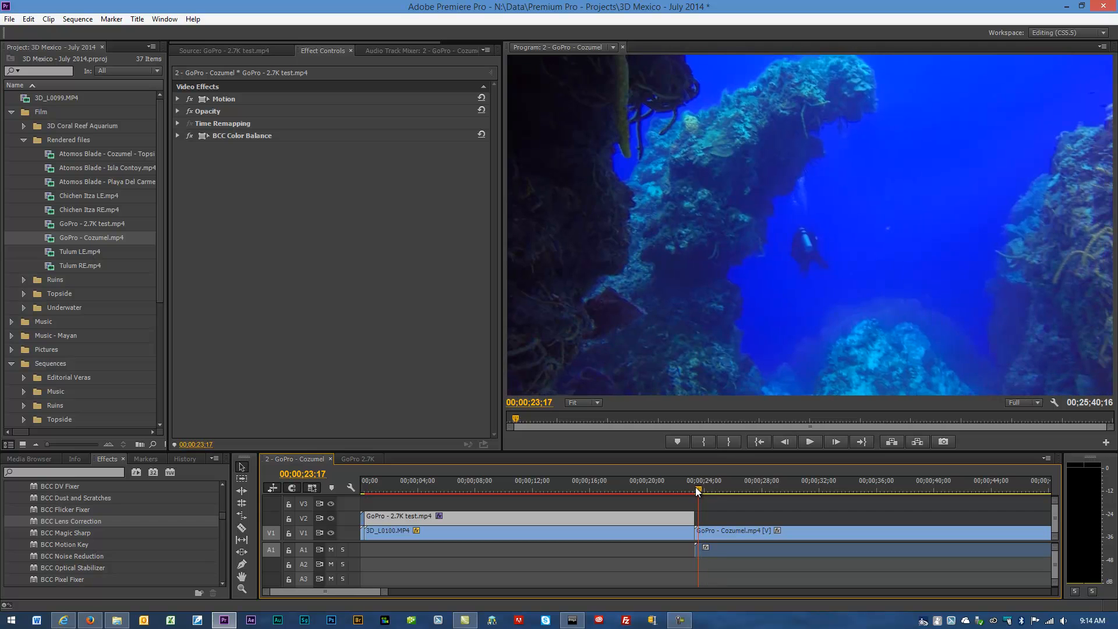
click(808, 441)
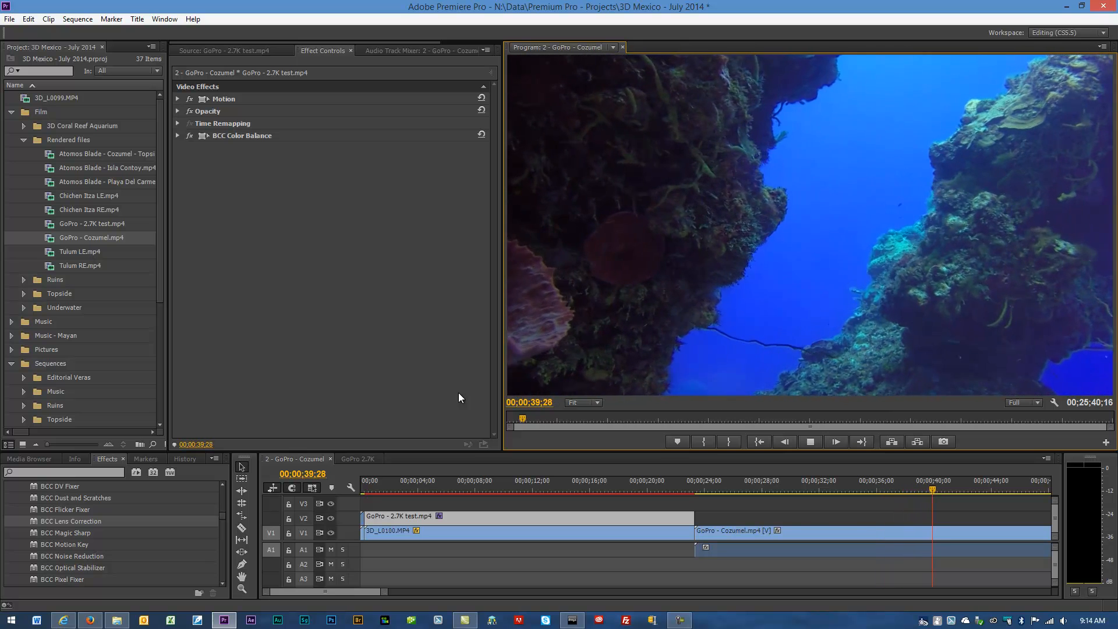
click(810, 441)
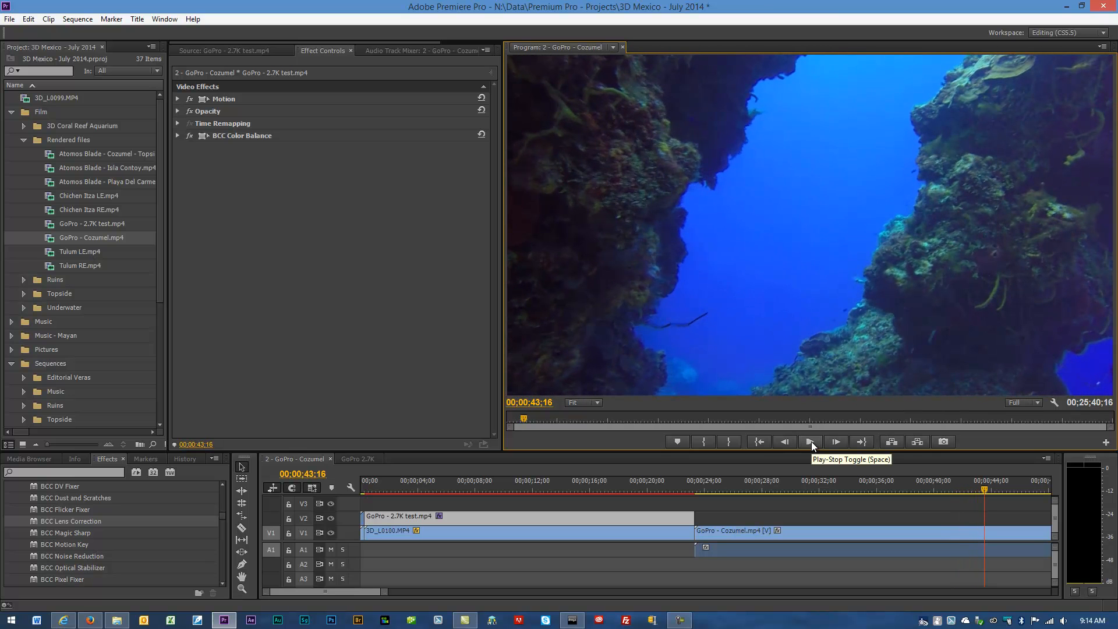
Apply BCC Lens Correction to GoPro - Cozumel.mp4 on V1 and set its Correction to 0.
drag(40, 518, 749, 541)
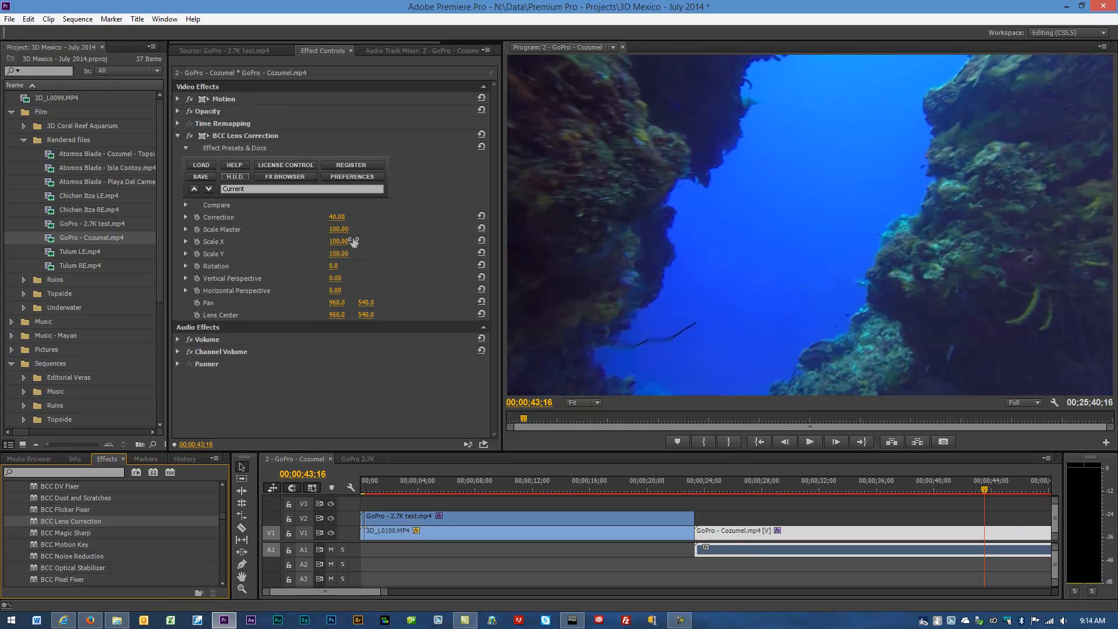
click(337, 217)
text(0)
key(Return)
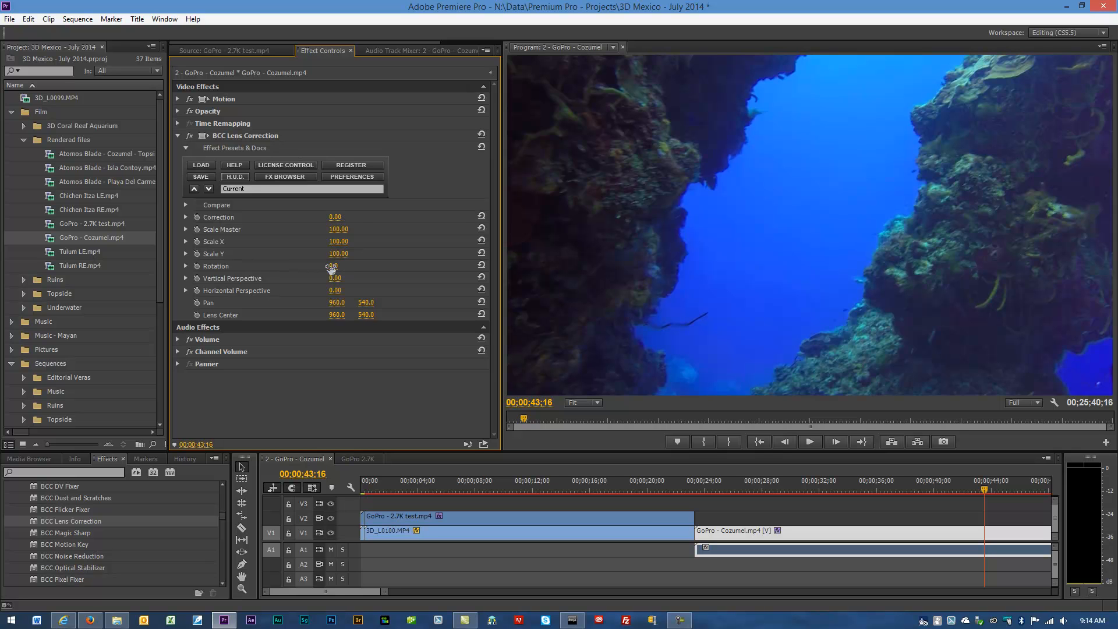
Rotate the image by -2.0° in BCC Lens Correction, enlarge Scale Master to 110 to hide the black edges, and fine-tune the rotation.
drag(331, 267, 325, 265)
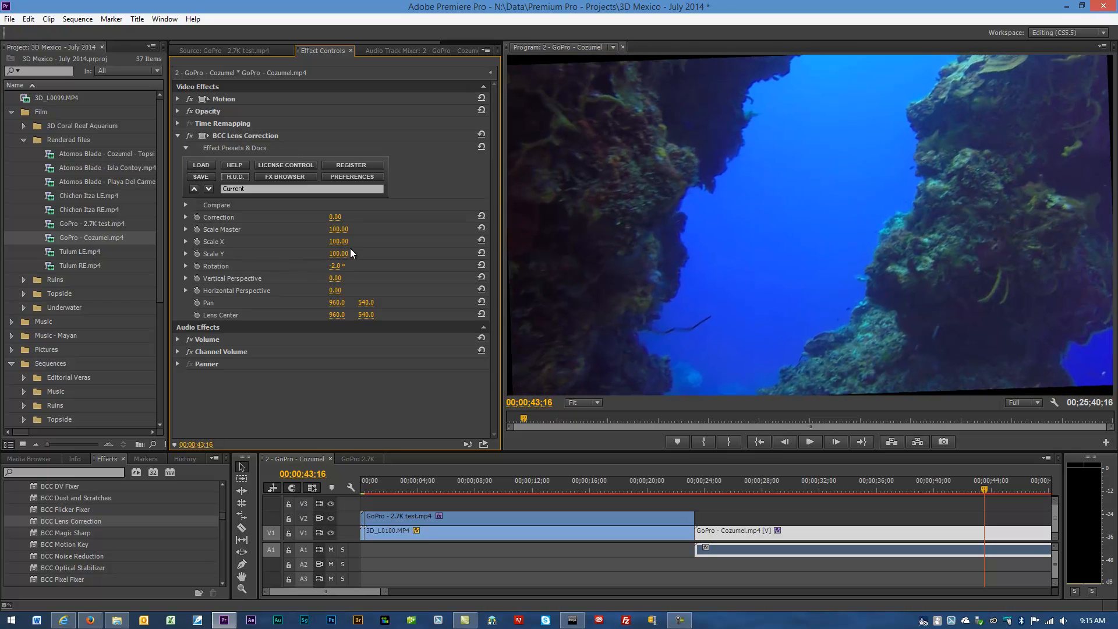
click(338, 229)
text(103)
key(Return)
click(337, 229)
text(105)
key(Return)
click(337, 229)
text(100)
key(Return)
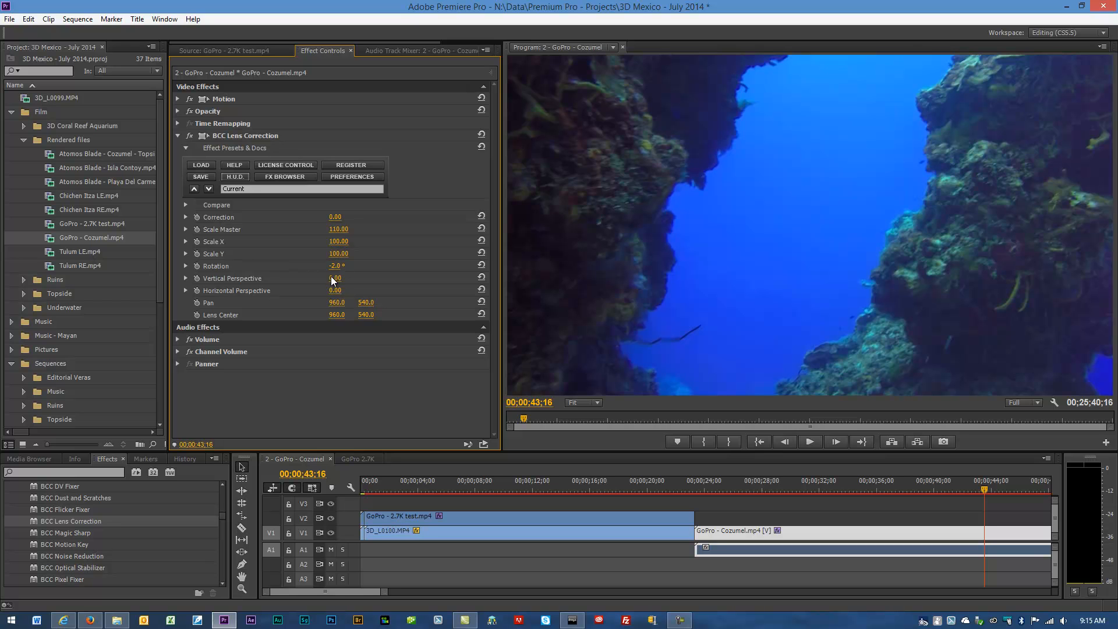
drag(337, 266, 338, 266)
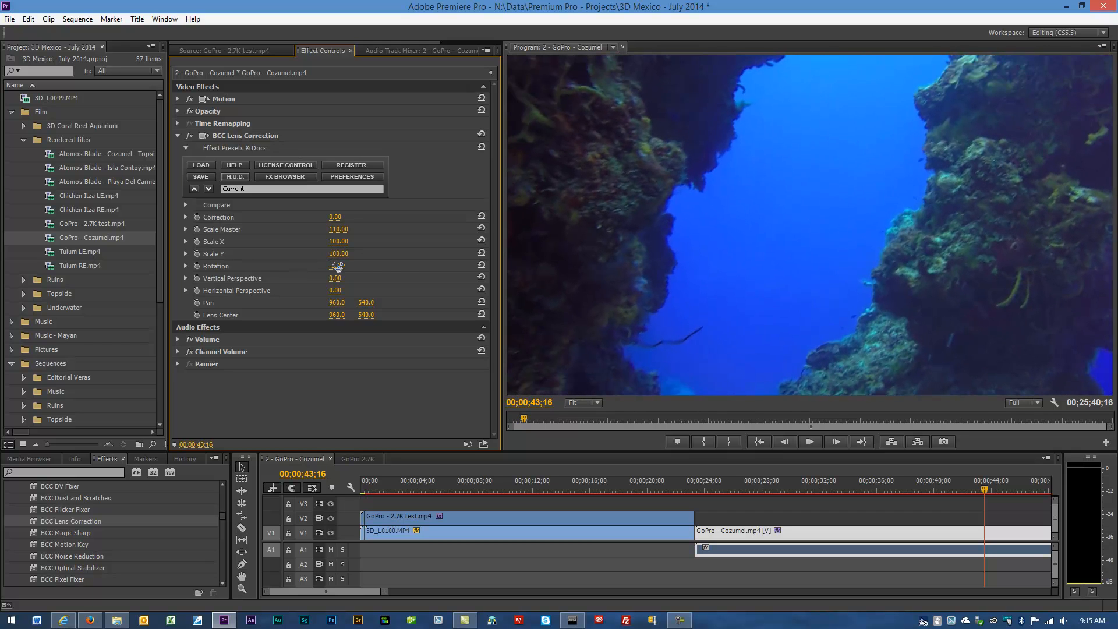
Collapse BCC Lens Correction and cut it from GoPro - Cozumel.mp4.
click(178, 135)
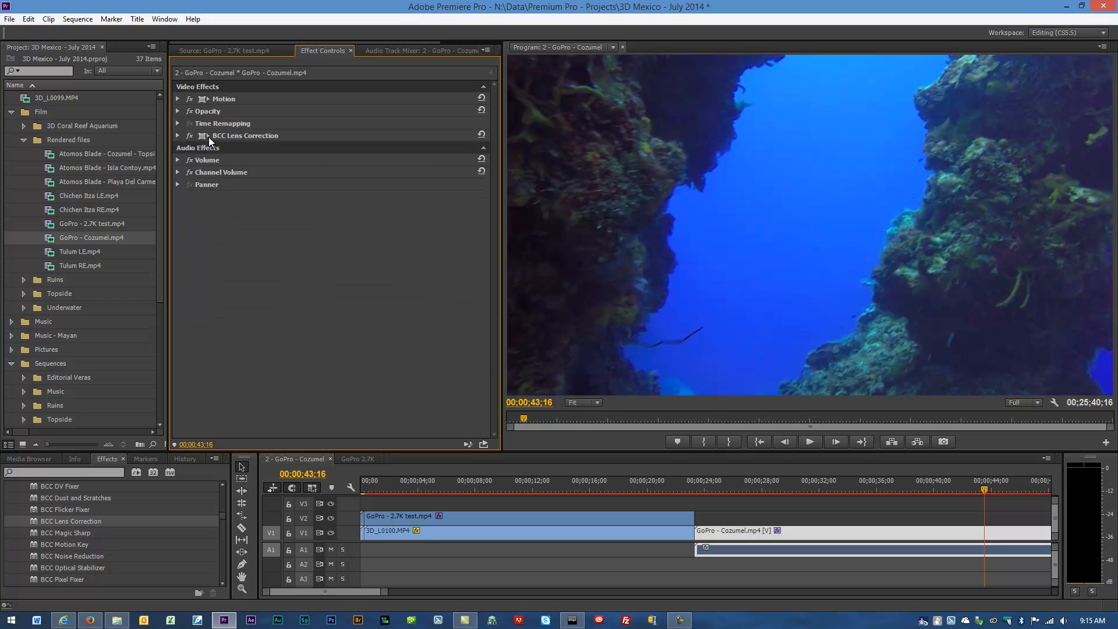
right_click(219, 136)
click(238, 192)
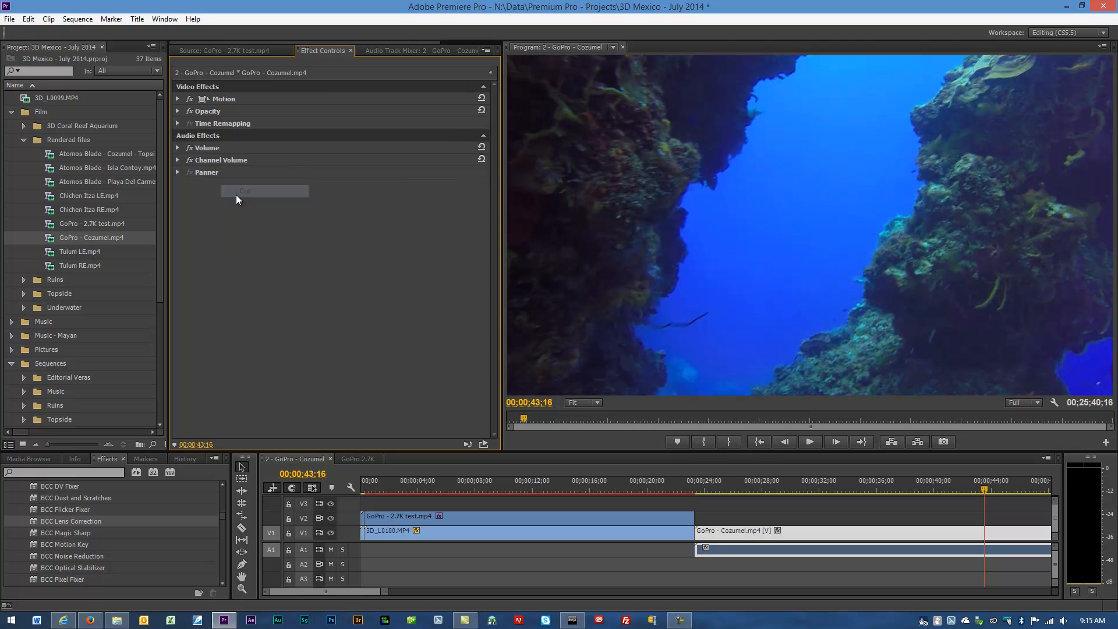
Play GoPro - Cozumel.mp4 without effects from 00;00;28;29 to 00;00;43;10.
drag(983, 490, 781, 487)
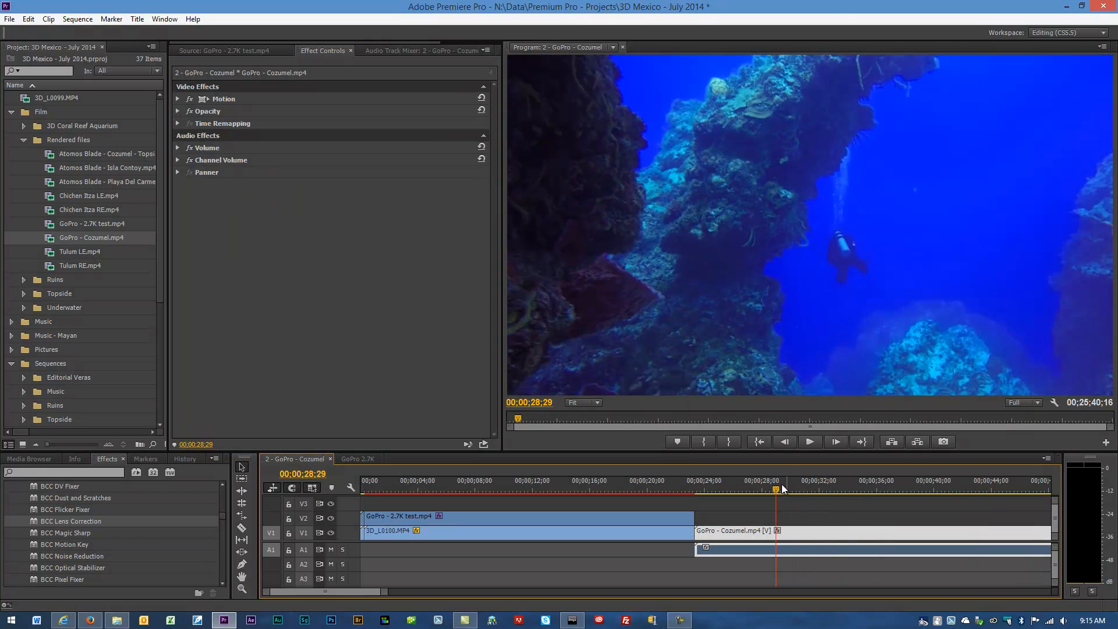
click(813, 441)
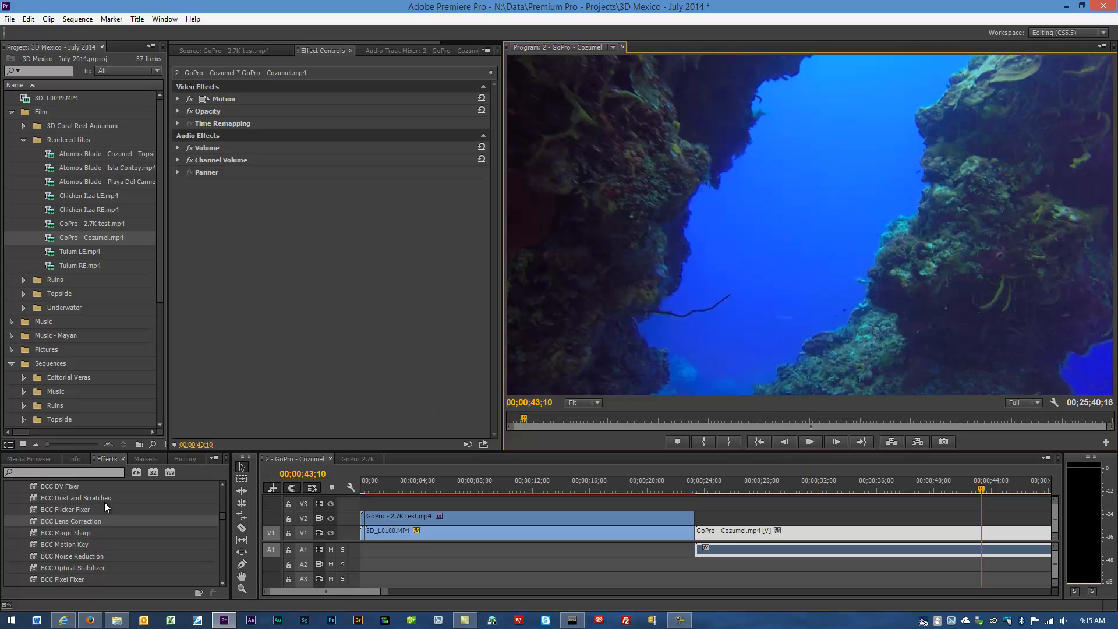
Reapply BCC Lens Correction to GoPro - Cozumel.mp4 with Correction at 0 and play the clip to 00;00;45;29.
drag(93, 522, 417, 120)
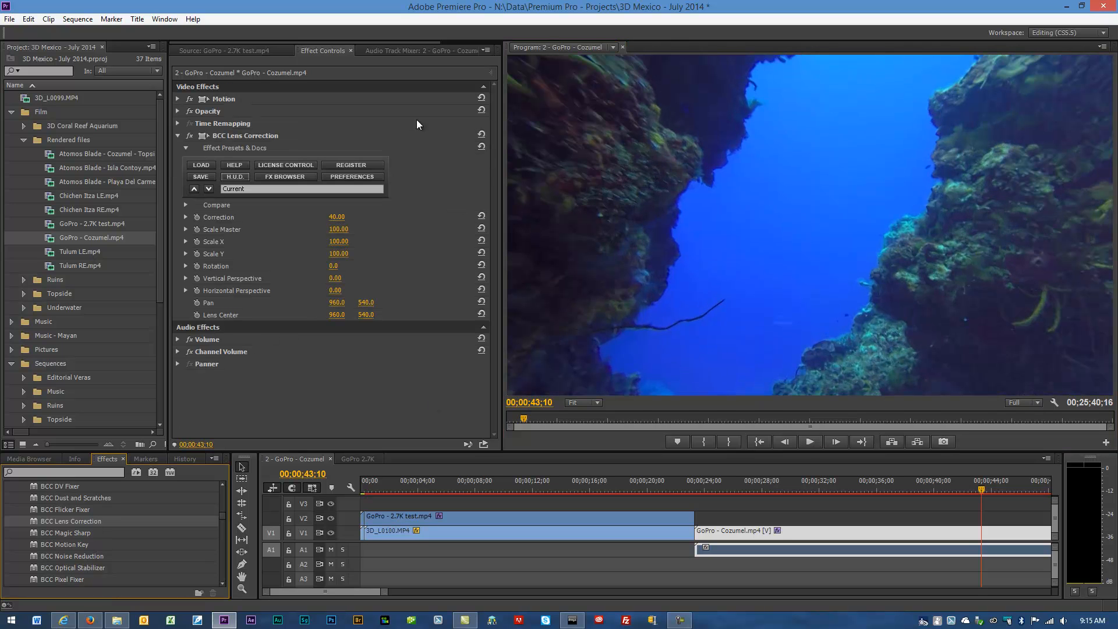
drag(349, 223, 323, 223)
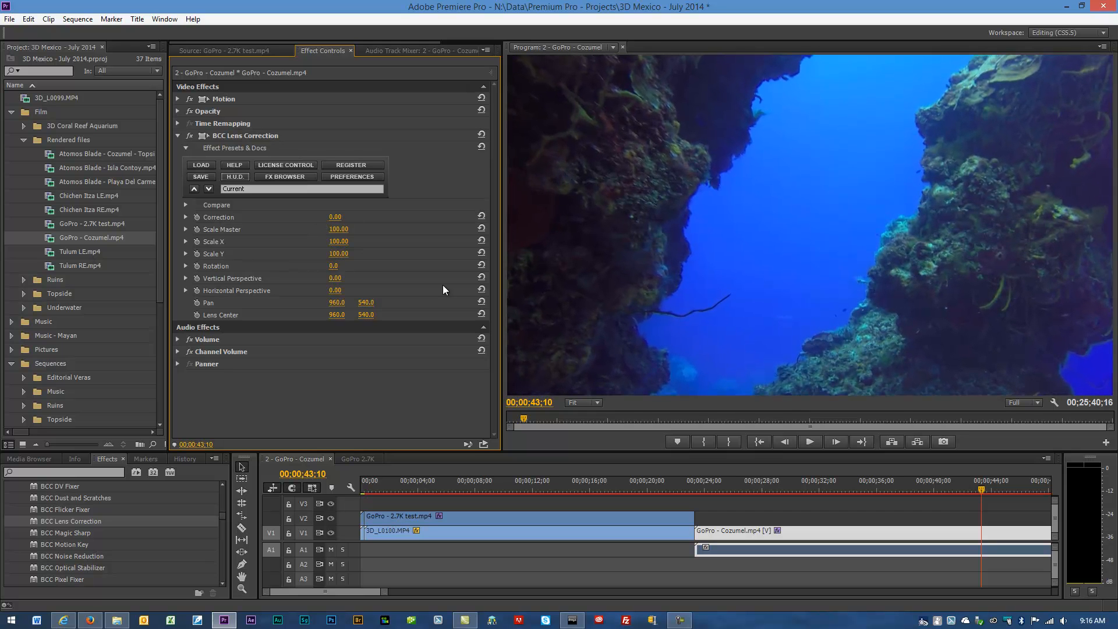
click(810, 441)
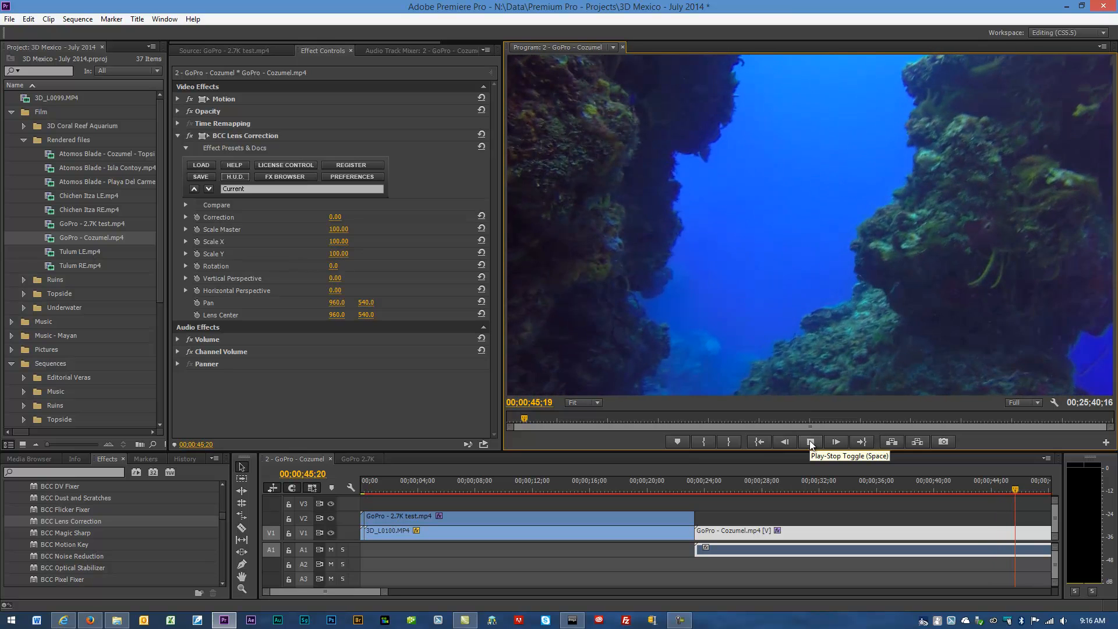
click(809, 441)
Set the Correction of BCC Lens Correction to 1.00 and move the playhead to 00;00;08;03 over GoPro - 2.7K test.mp4.
drag(398, 592, 585, 592)
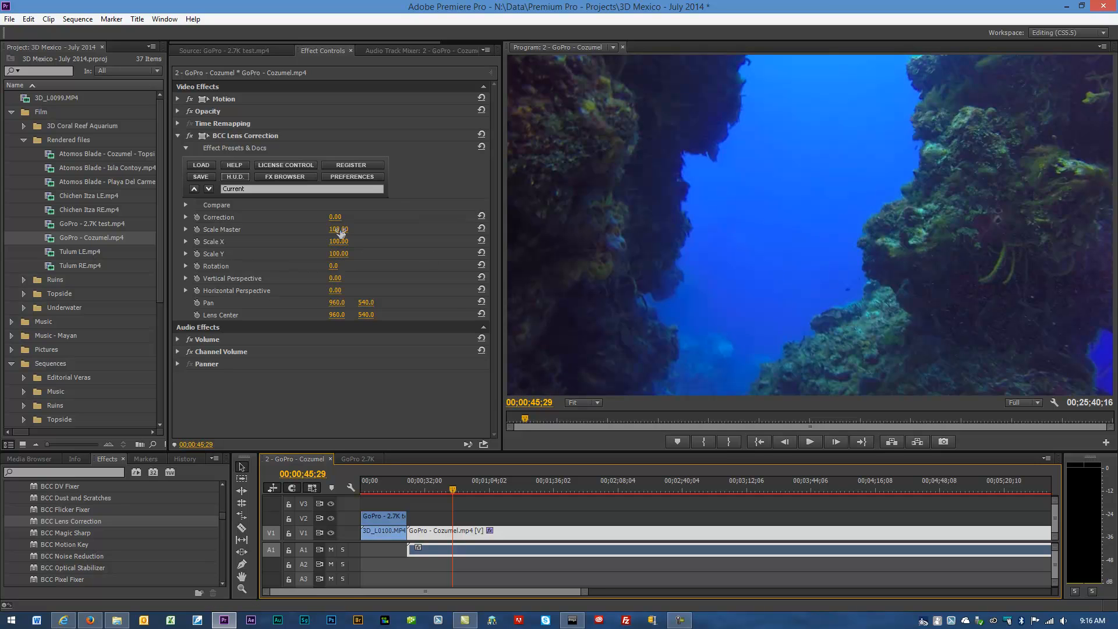
drag(339, 220, 339, 220)
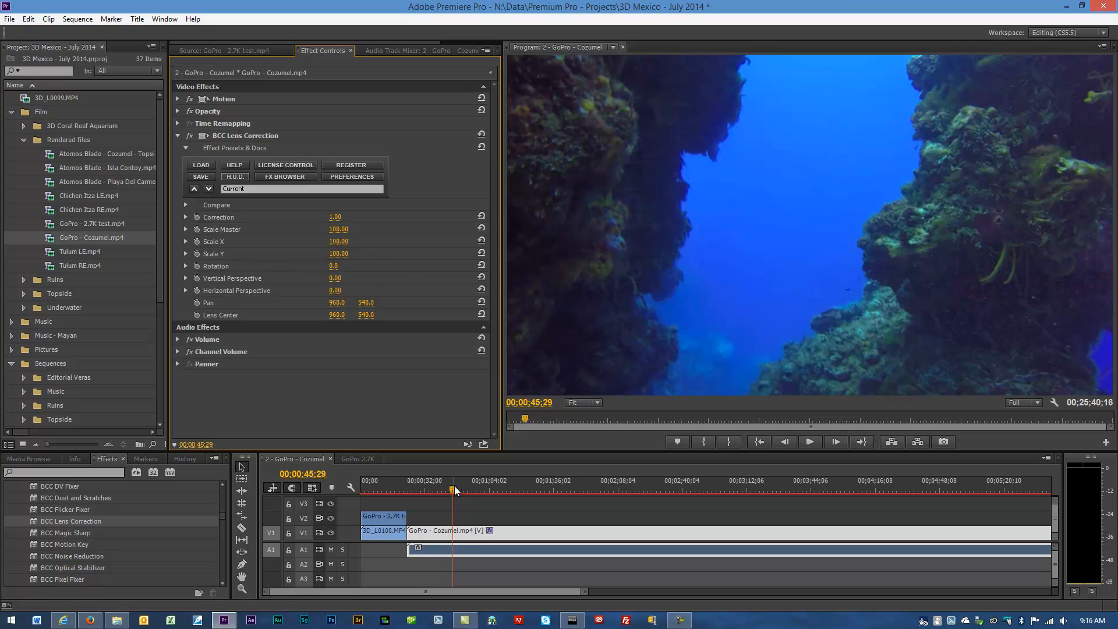
click(383, 488)
drag(383, 487, 376, 488)
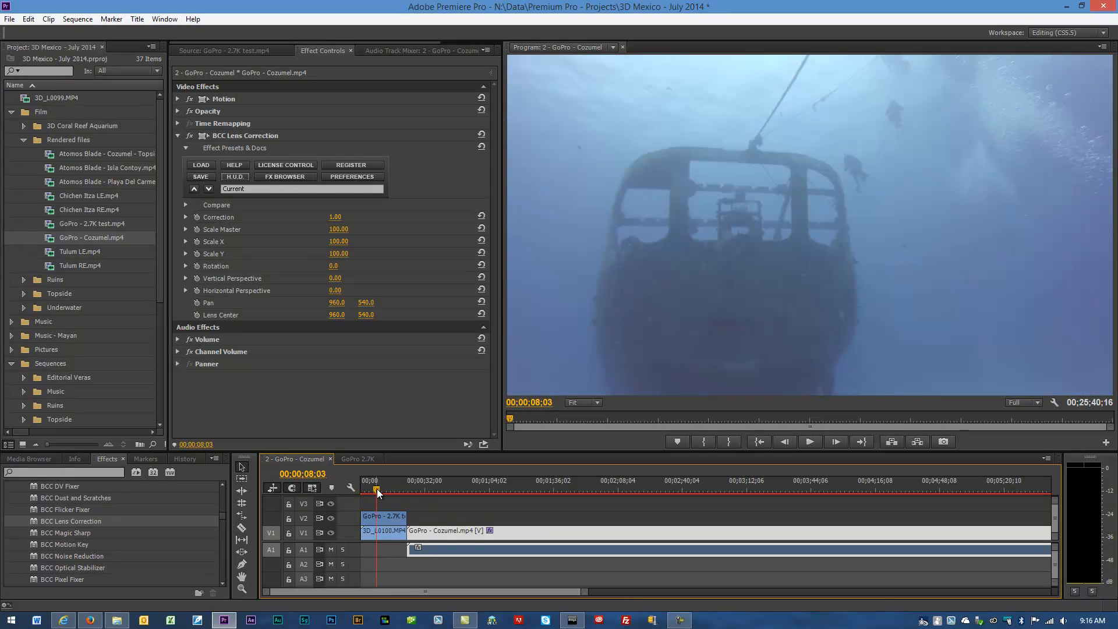